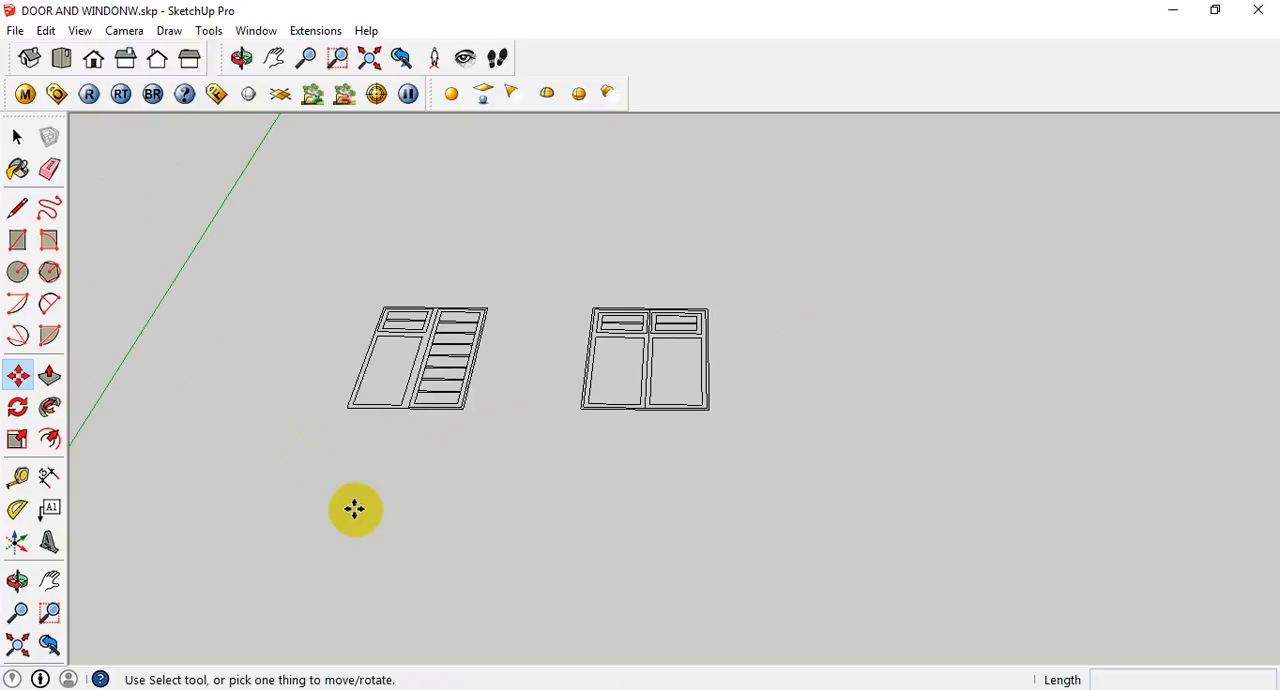
- Lock the group containing the window drawing with the tall louvred panel
middle_drag(354, 506, 457, 520)
middle_drag(403, 451, 457, 538)
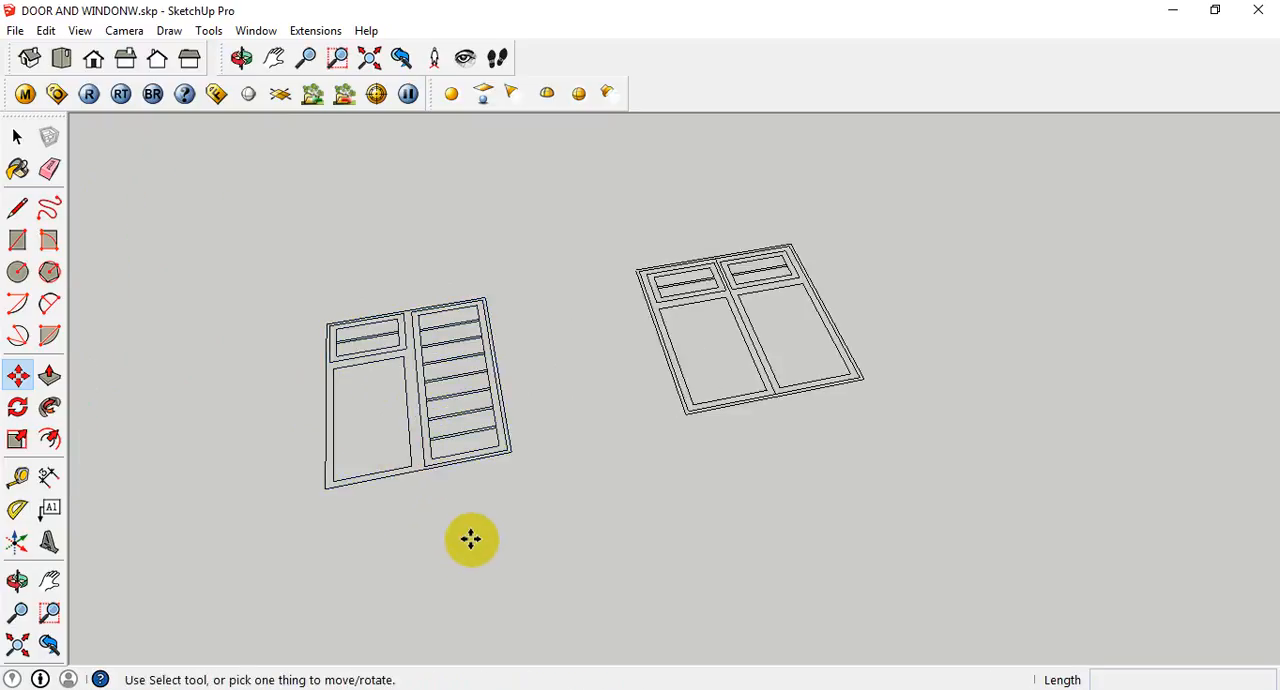
key(space)
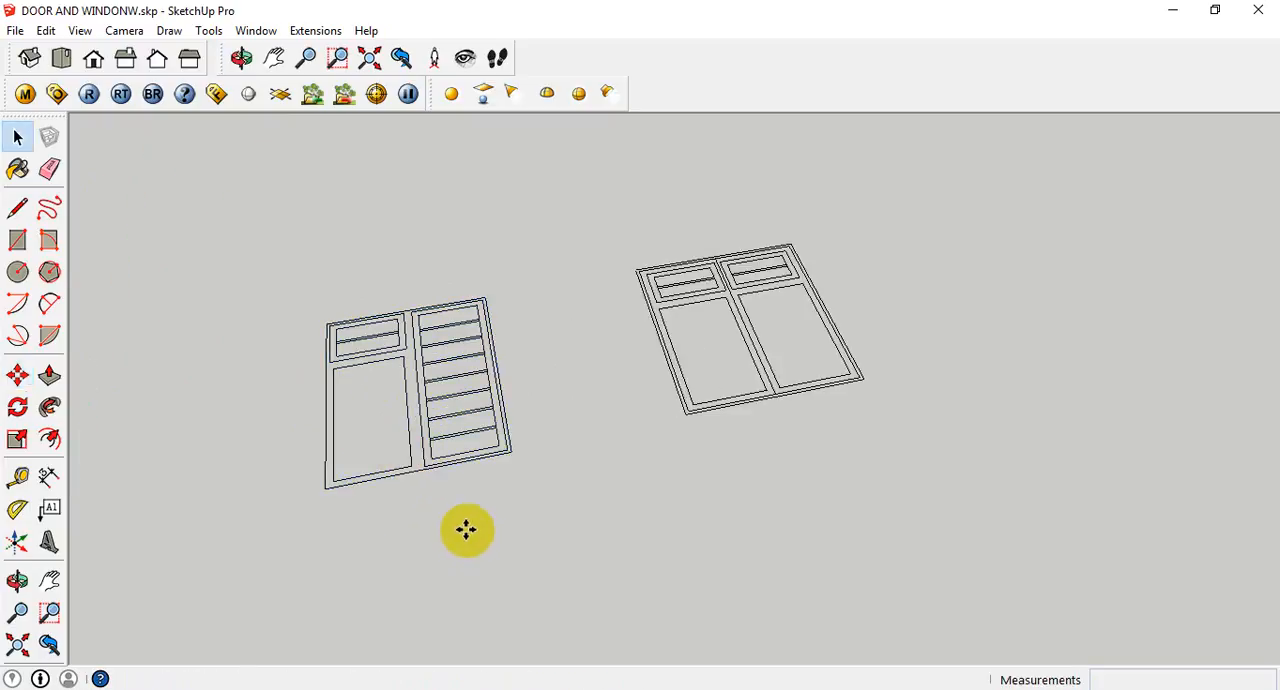
click(432, 462)
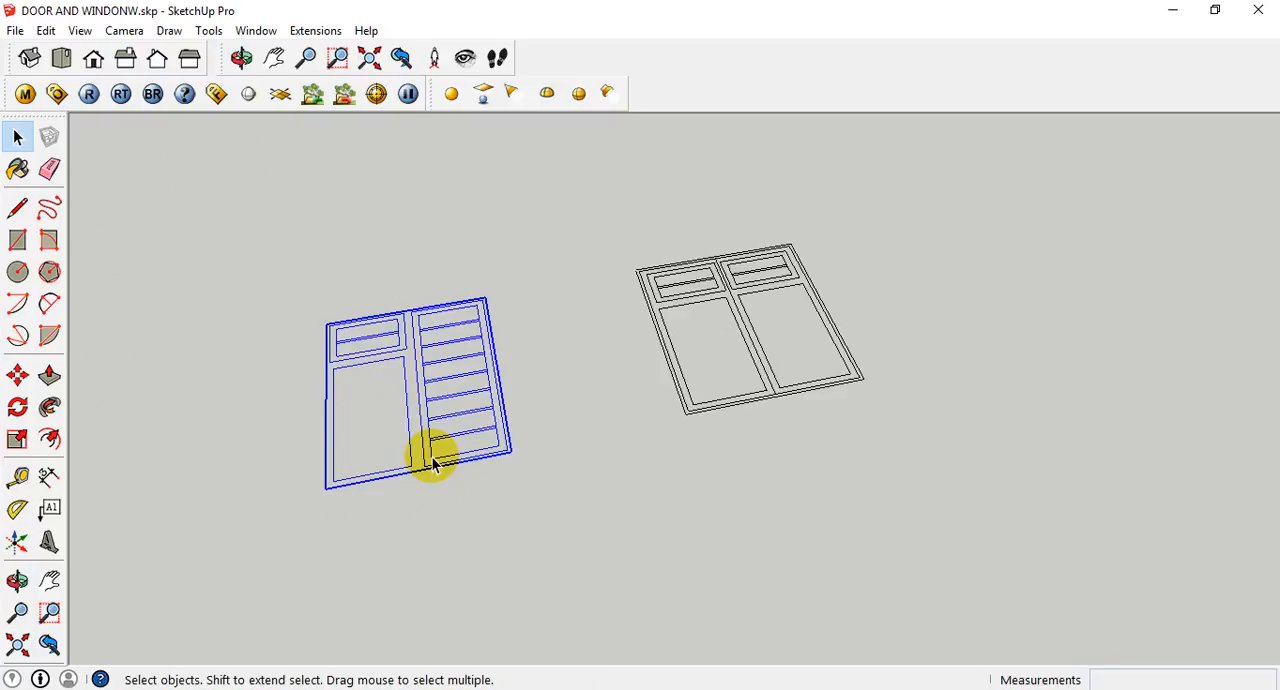
right_click(432, 462)
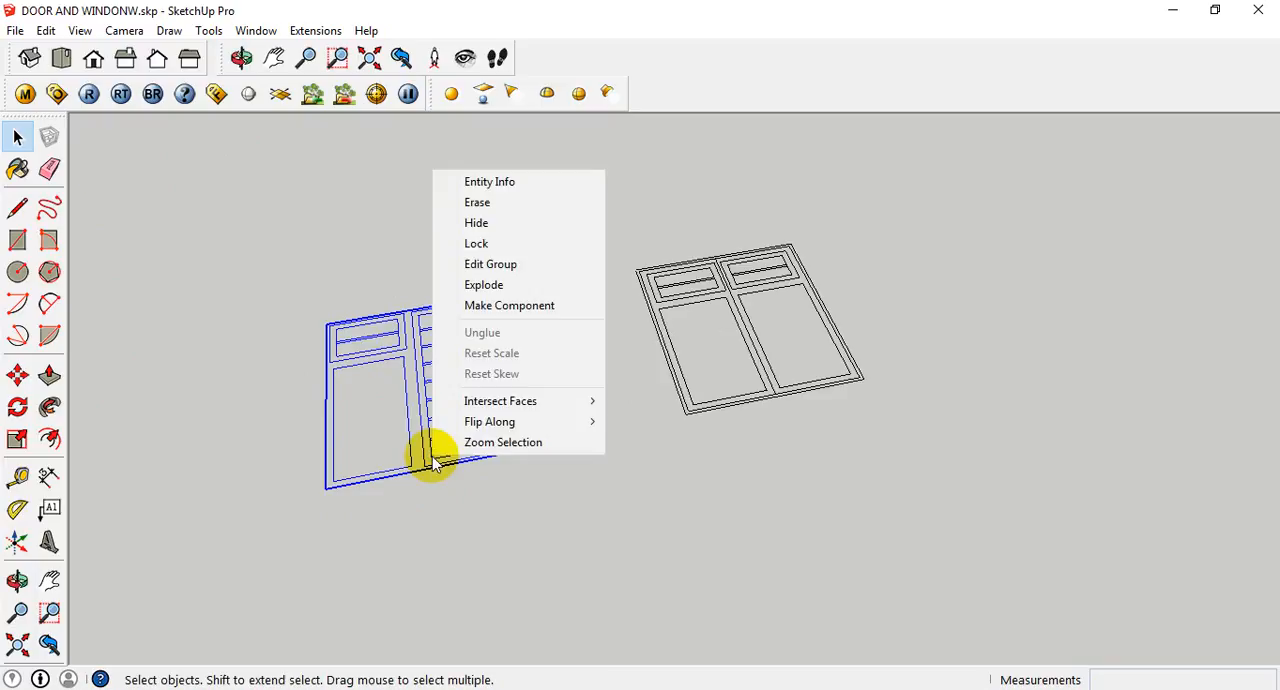
click(458, 248)
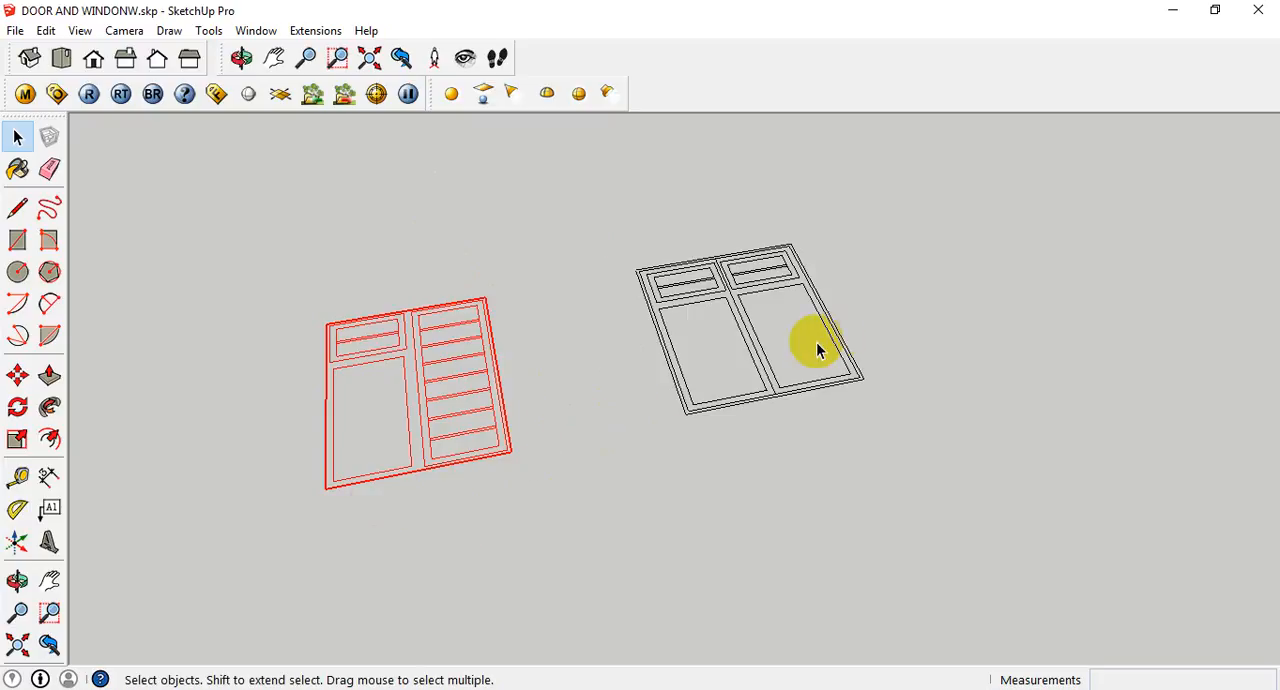
drag(816, 344, 722, 430)
key(m)
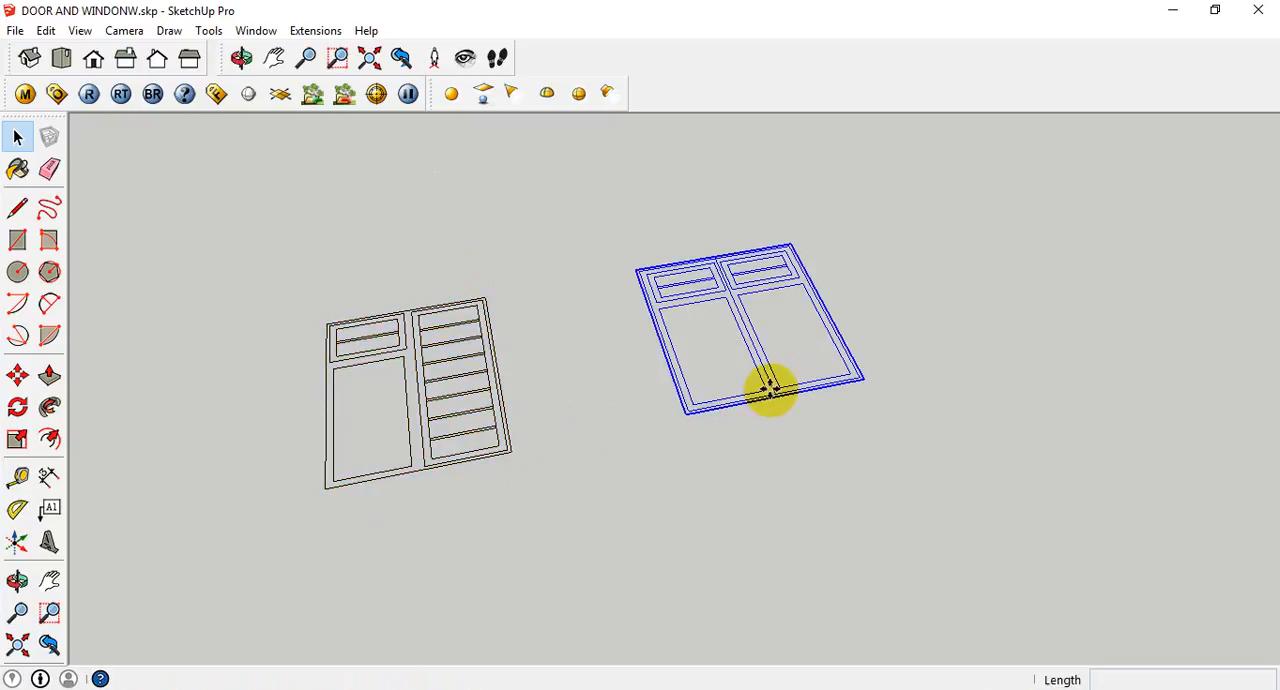
click(686, 418)
key(Escape)
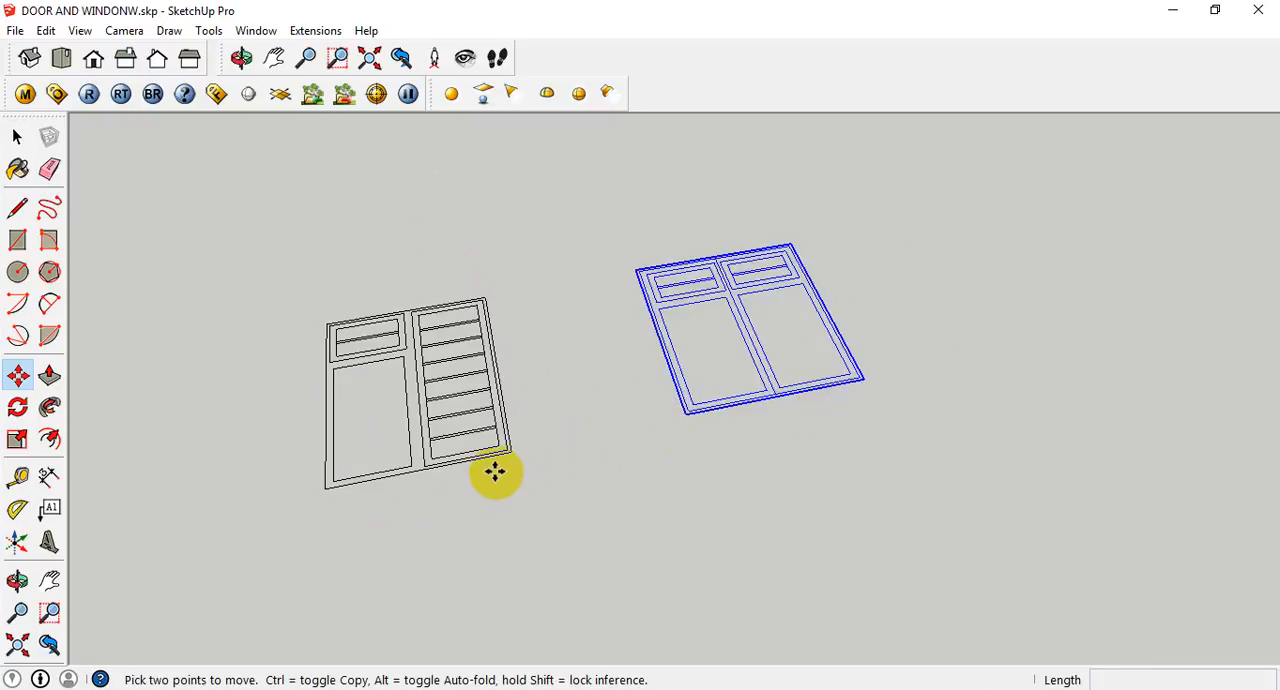
key(Escape)
key(space)
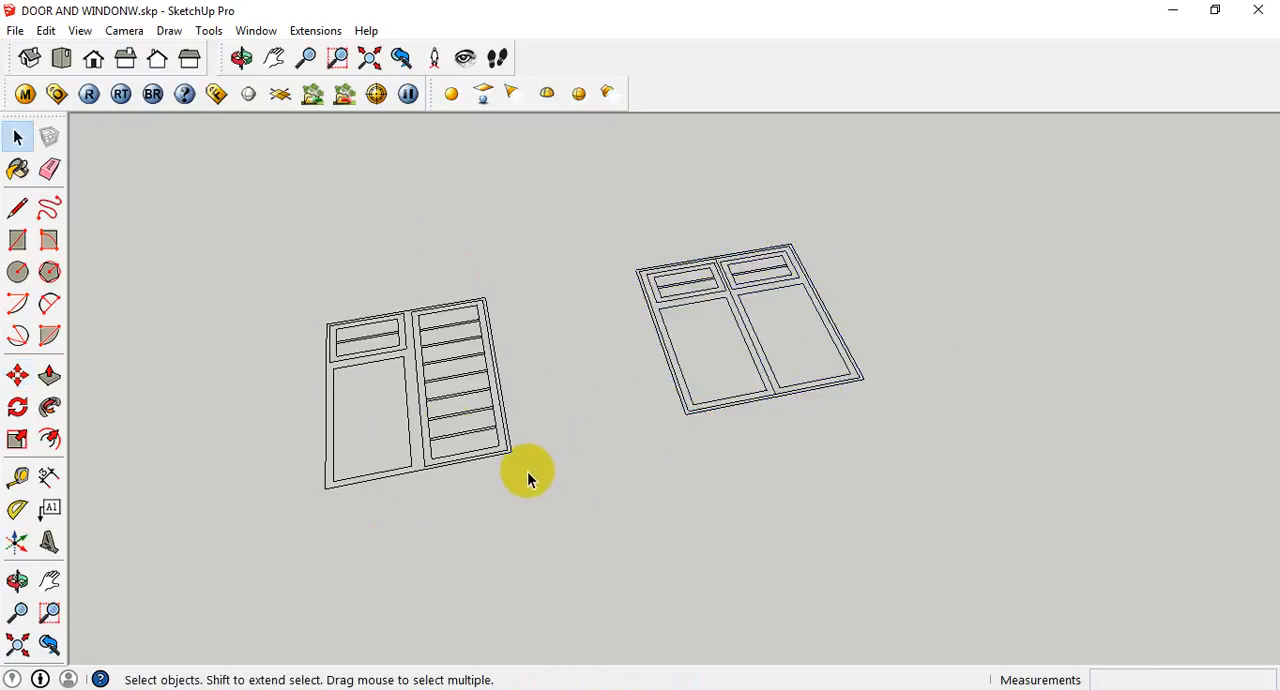
- Draw a 1225 x 1600 mm rectangle over the outer outline of the locked louvred window
scroll(531, 476, down, 4)
middle_drag(550, 503, 614, 450)
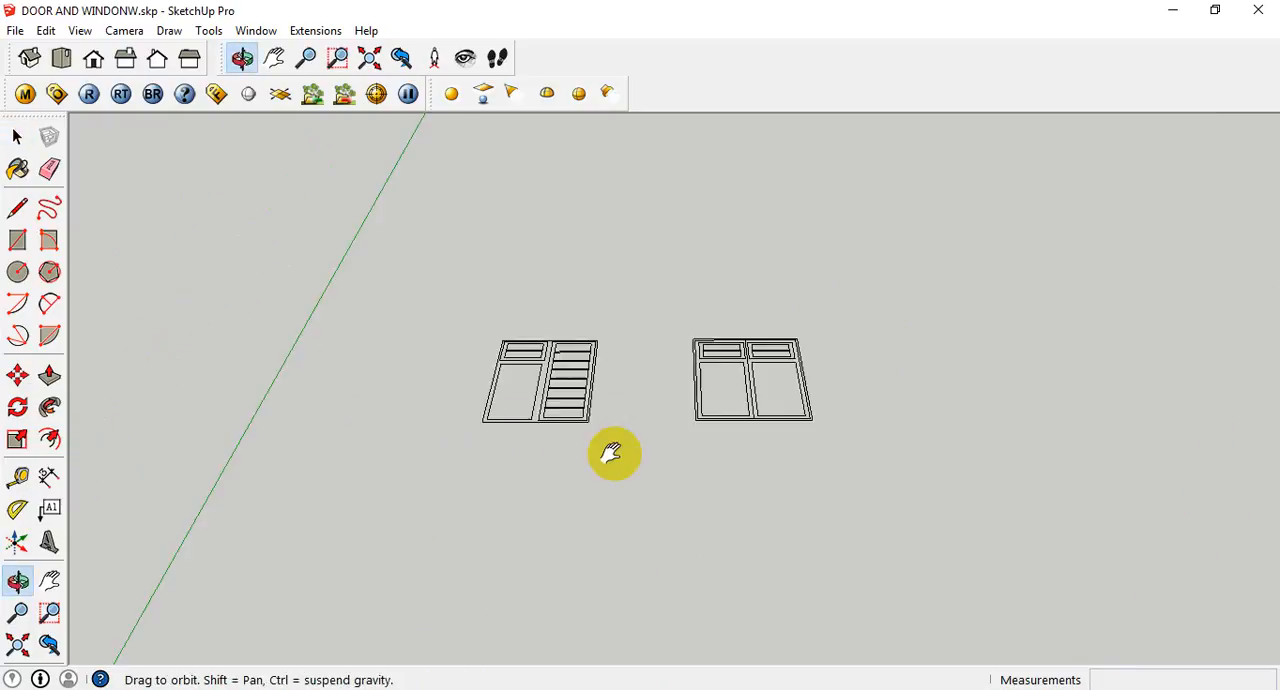
scroll(605, 390, up, 5)
mouse_move(608, 397)
middle_down()
mouse_move(609, 371)
mouse_move(609, 400)
middle_up()
middle_drag(823, 514, 825, 565)
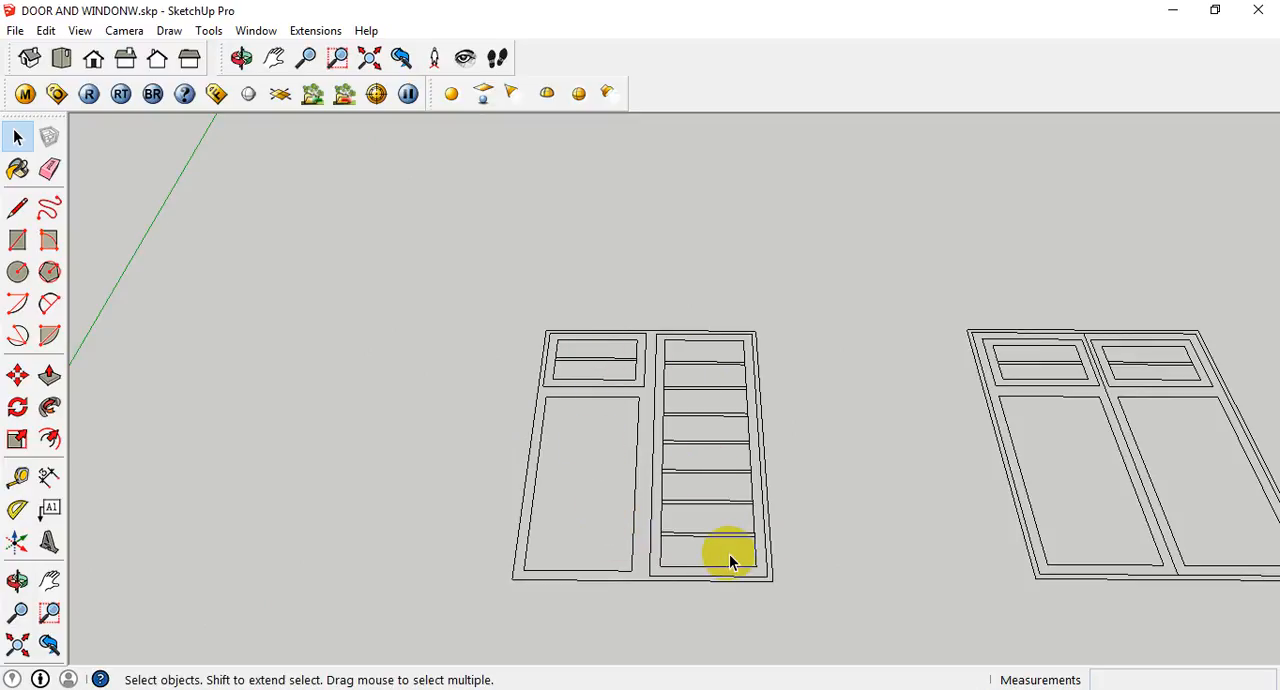
key(r)
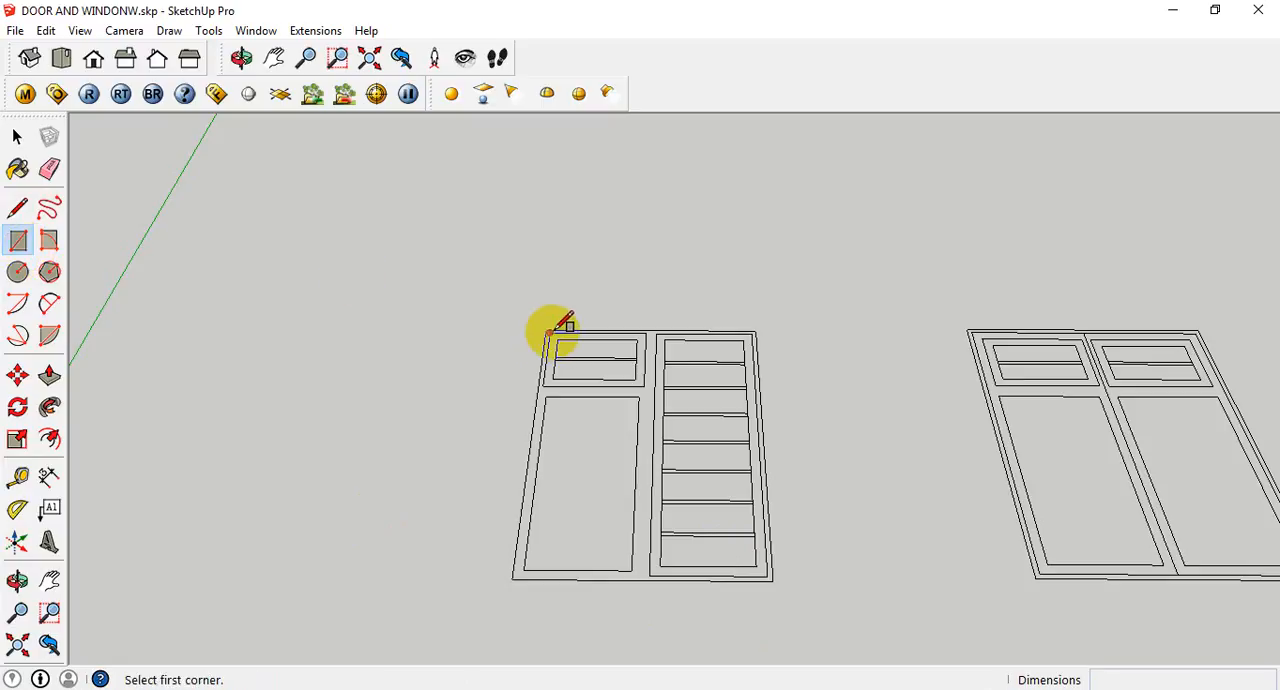
click(772, 580)
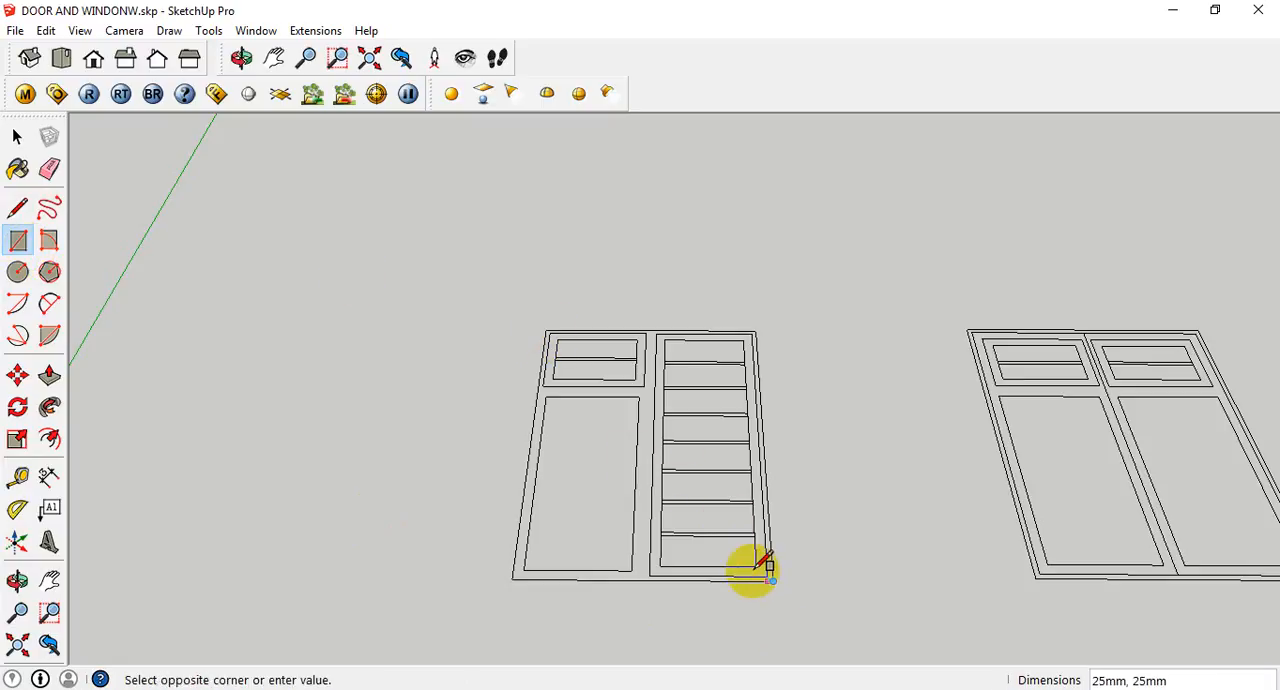
click(546, 331)
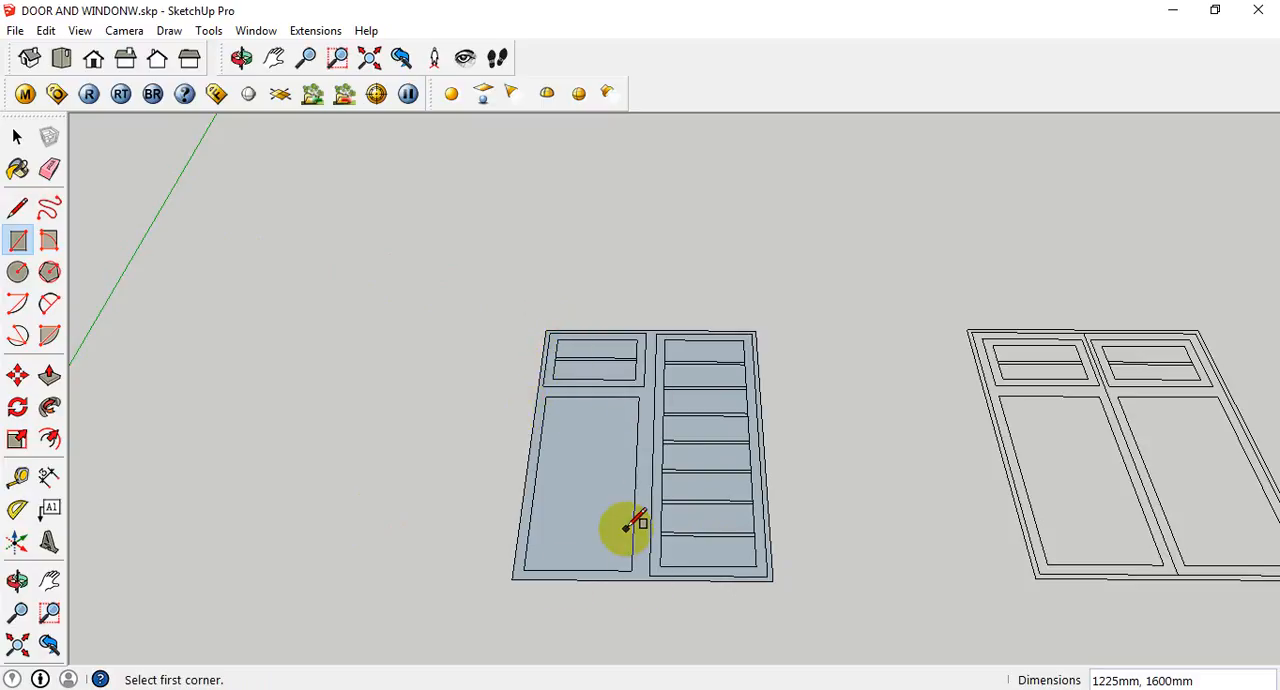
- Trace rectangles over the window's three openings: 1050 x 510 mm large pane, 1550 x 555 mm louvred panel and 560 x 400 mm small upper sash
click(546, 397)
click(632, 569)
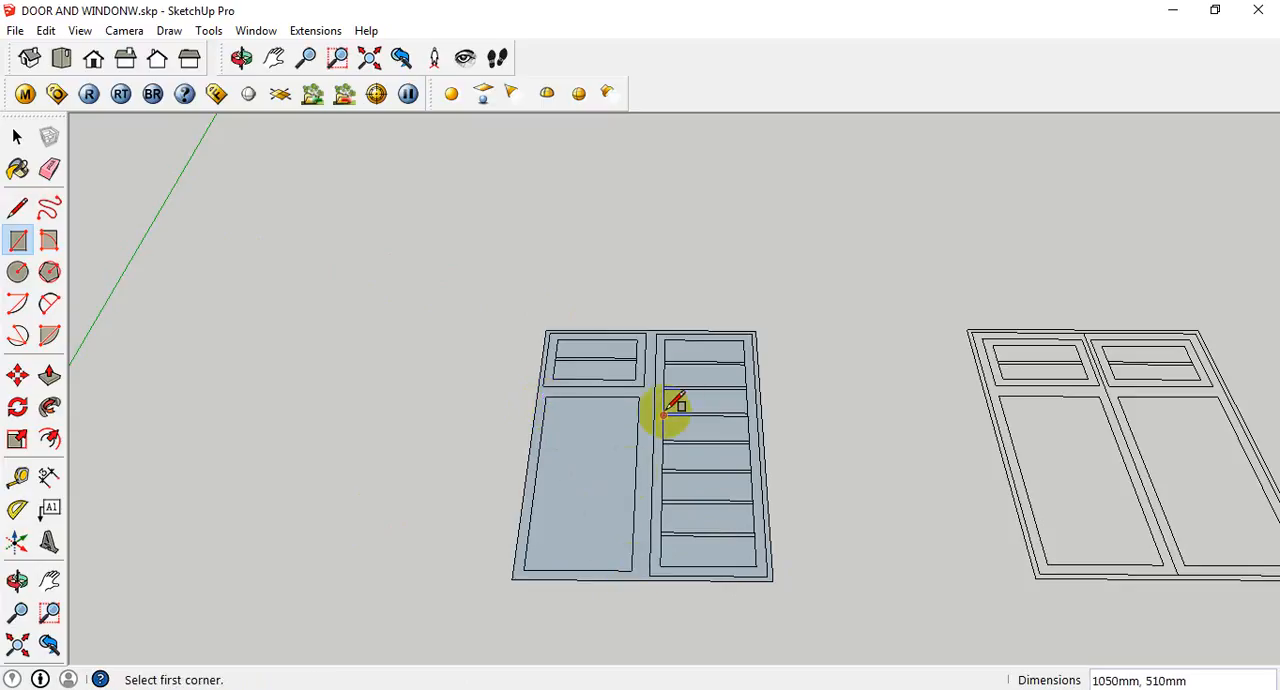
click(655, 333)
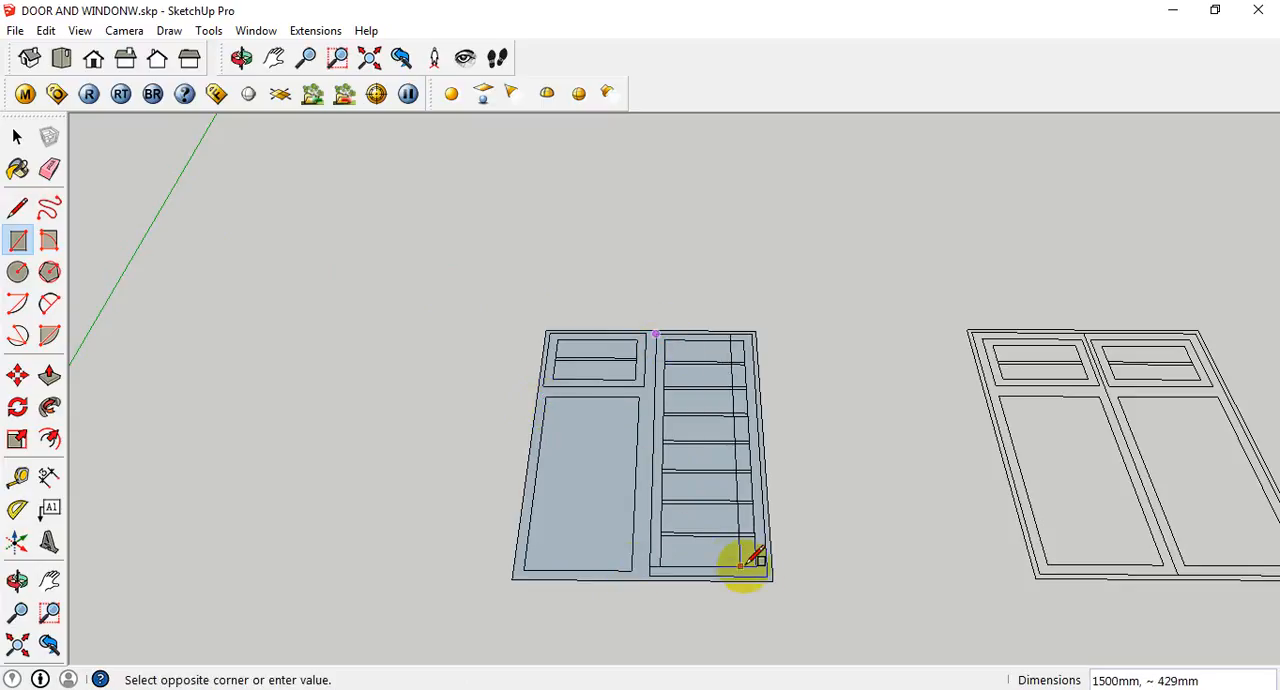
scroll(775, 575, up, 2)
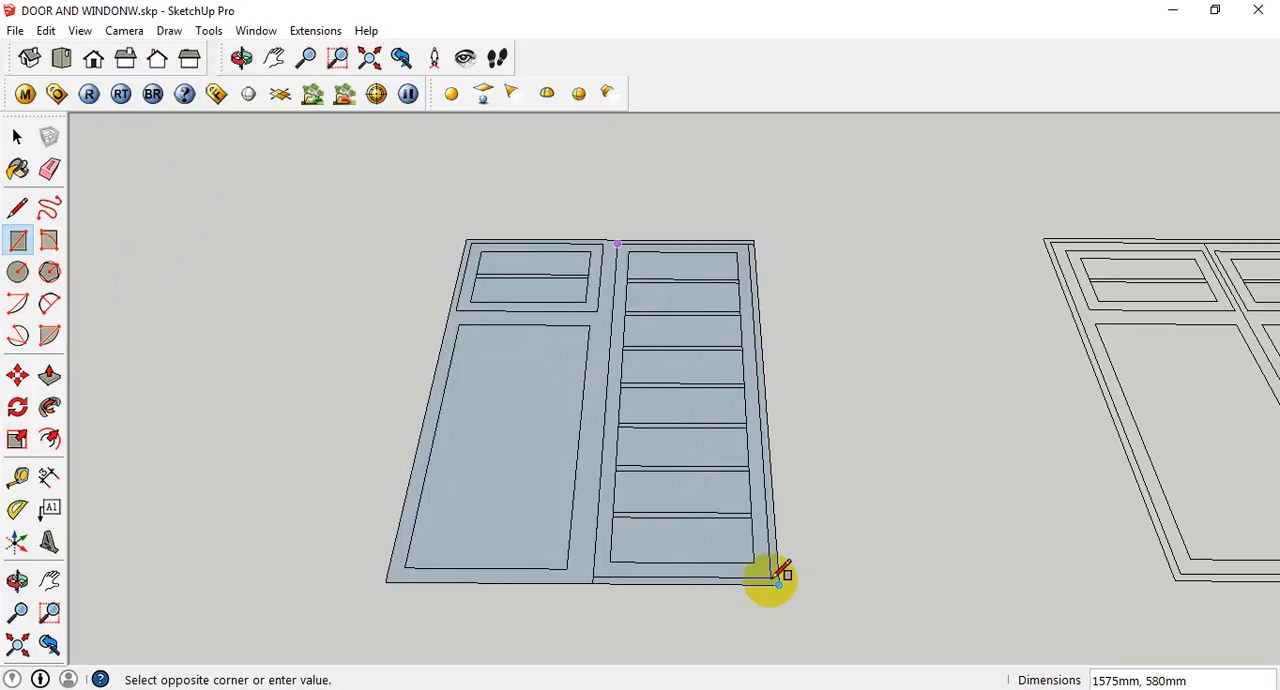
click(777, 580)
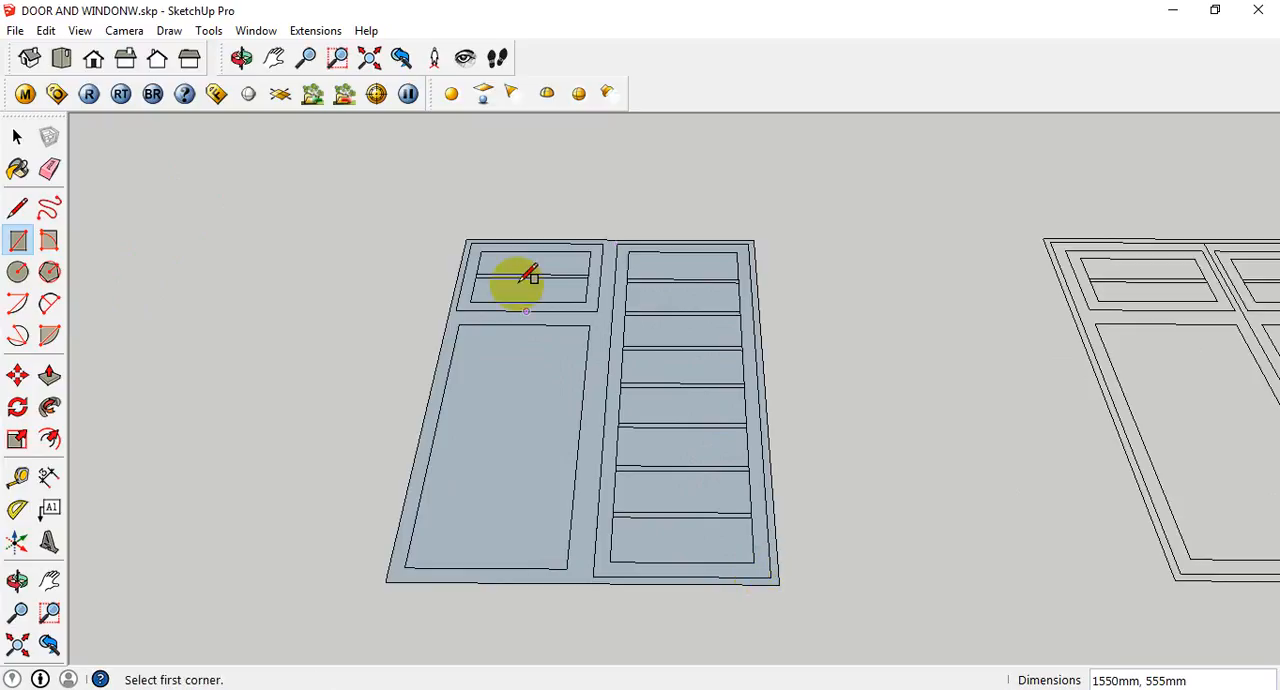
click(469, 242)
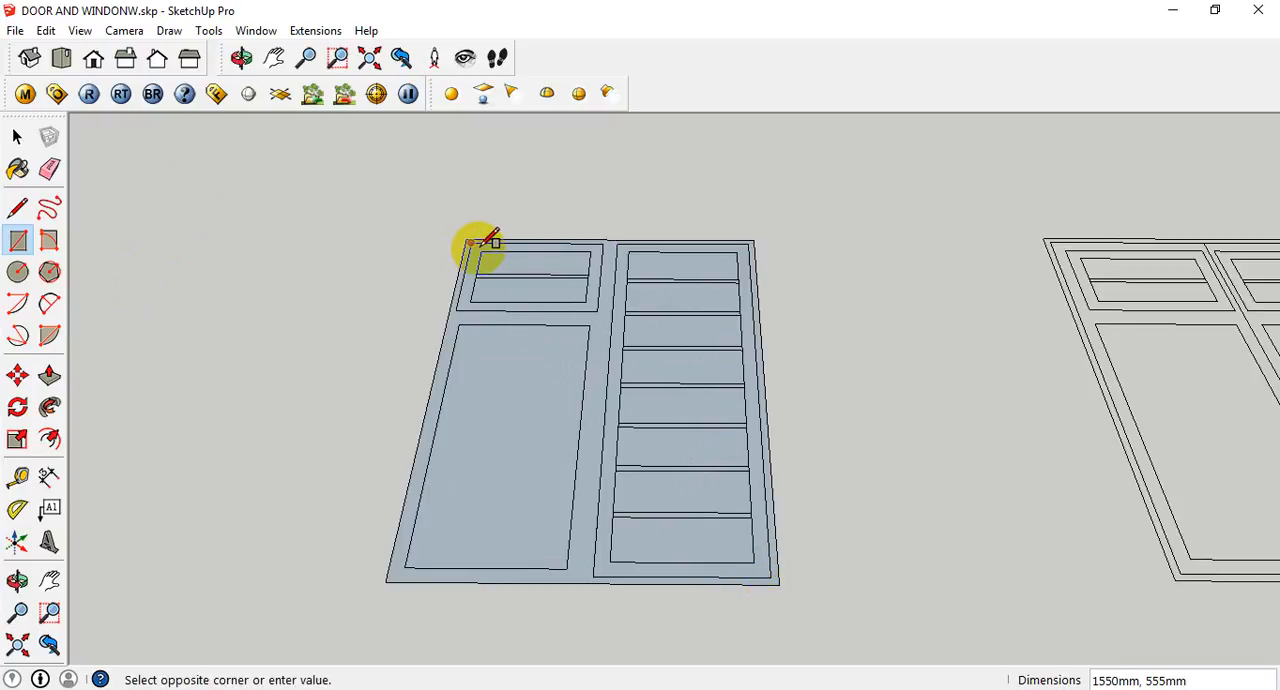
click(597, 308)
key(space)
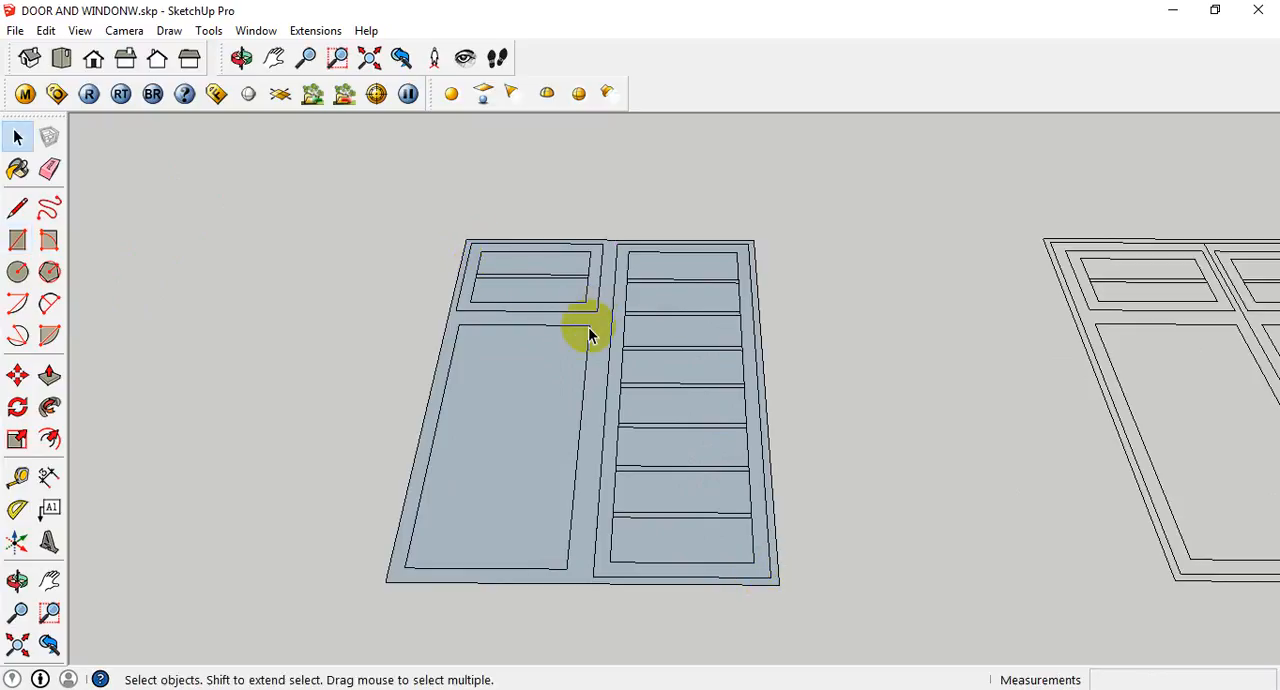
- Erase the faces filling the large pane, the small upper sash and the louvred panel, keeping only the outer frame face
right_click(543, 425)
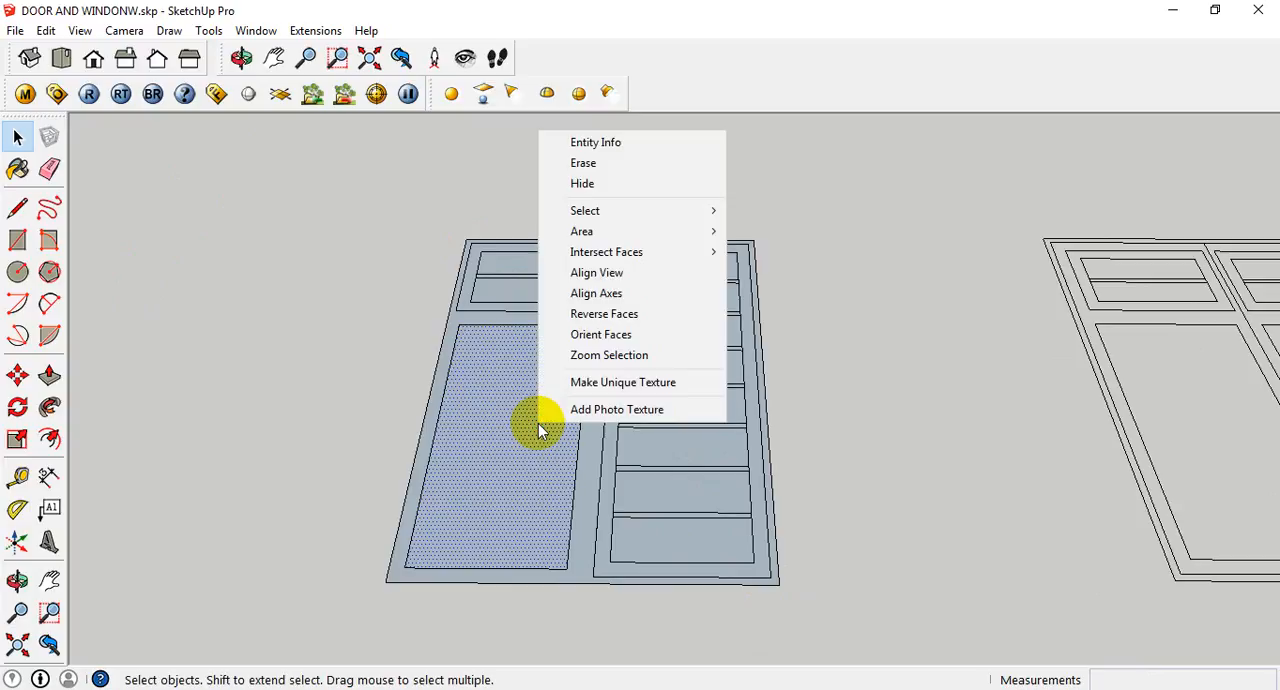
click(582, 164)
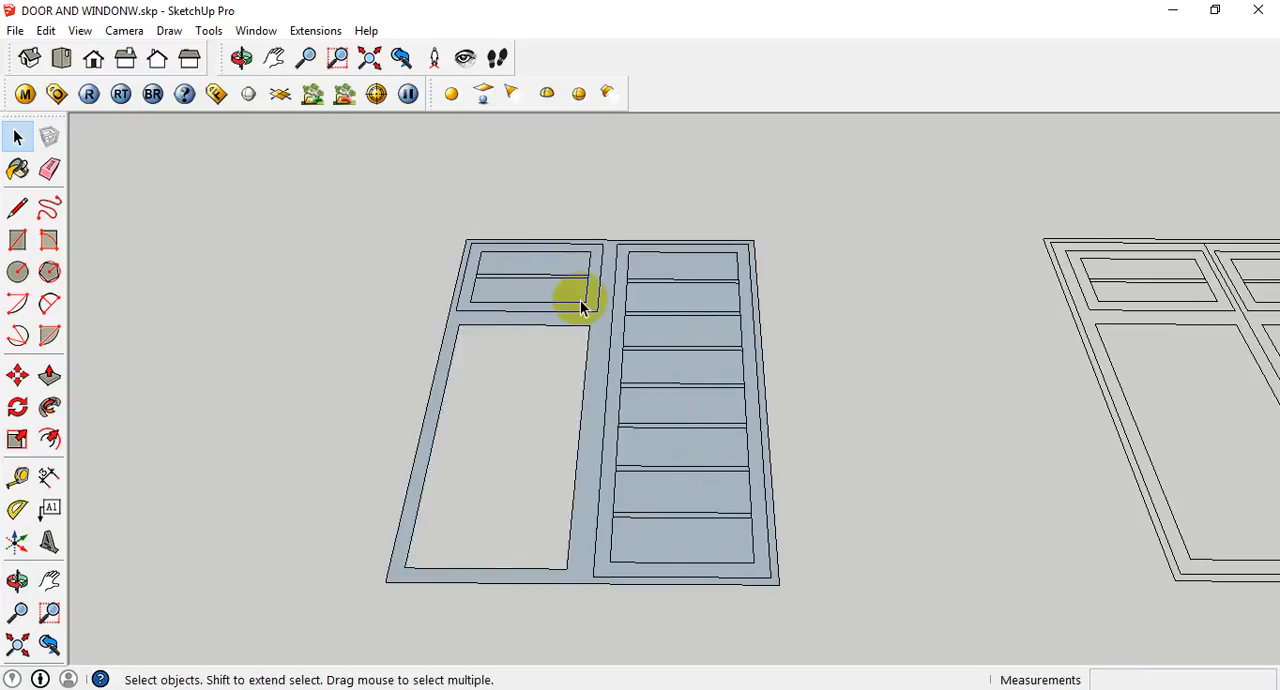
right_click(583, 305)
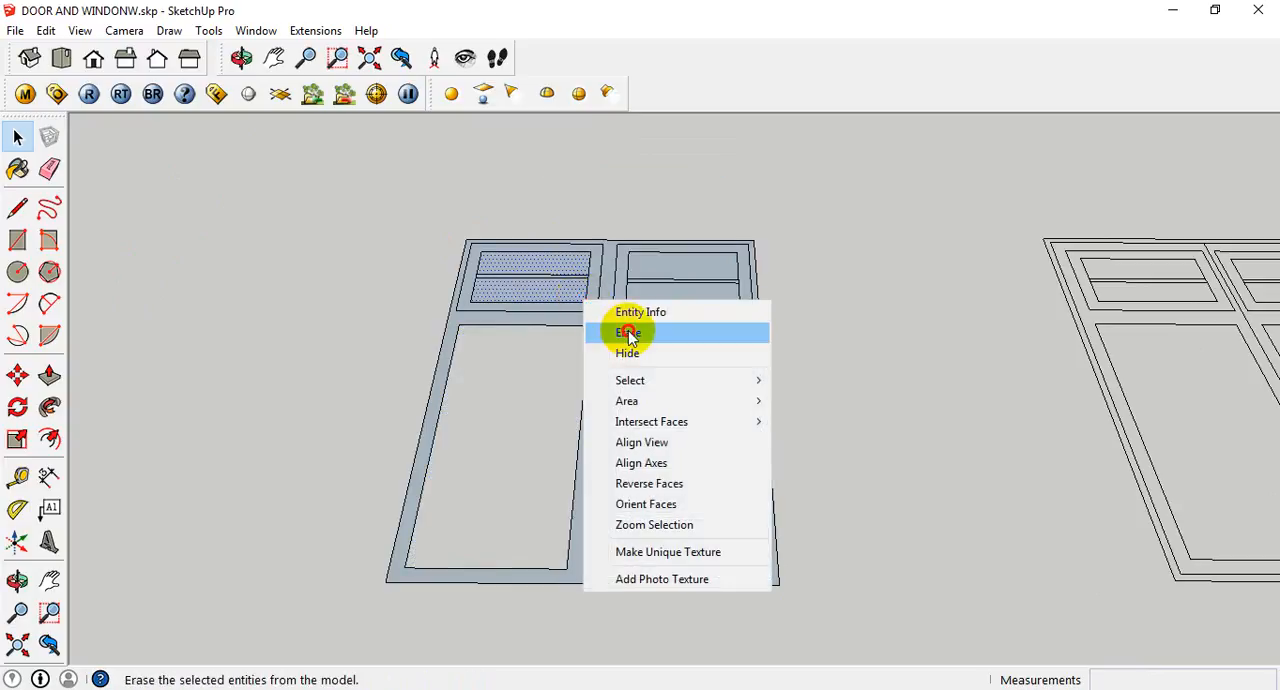
click(628, 335)
click(588, 296)
right_click(594, 299)
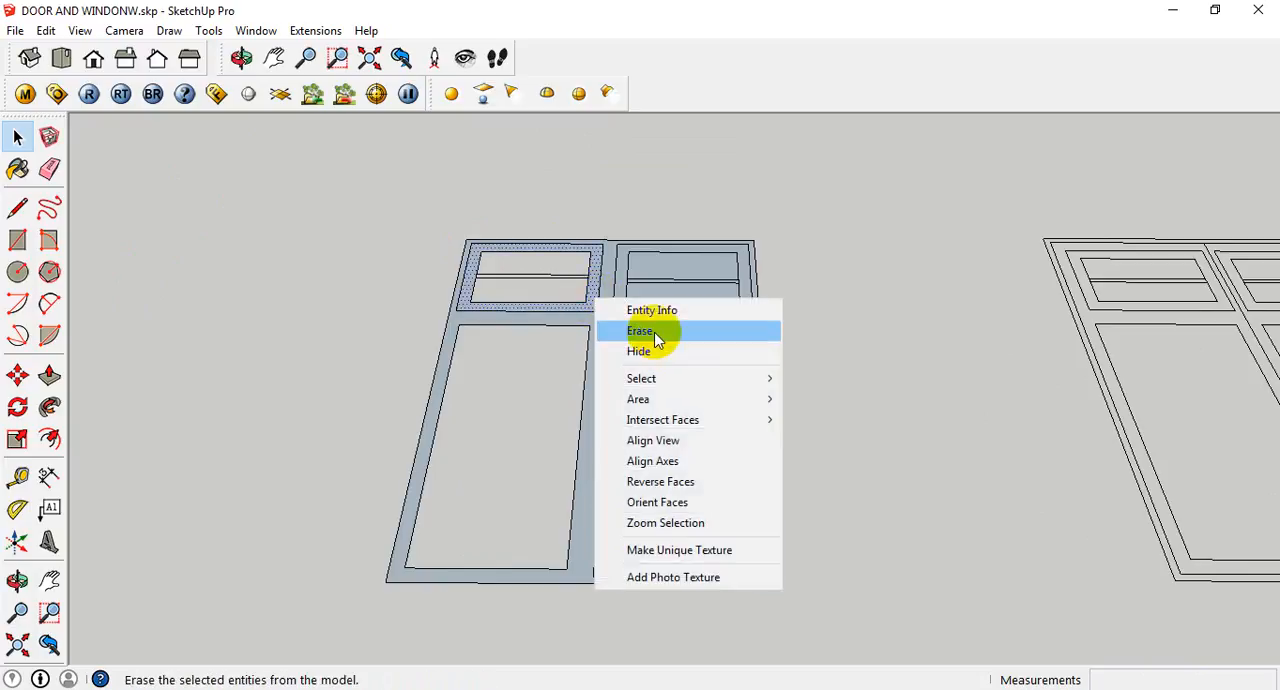
click(640, 331)
right_click(668, 303)
click(705, 335)
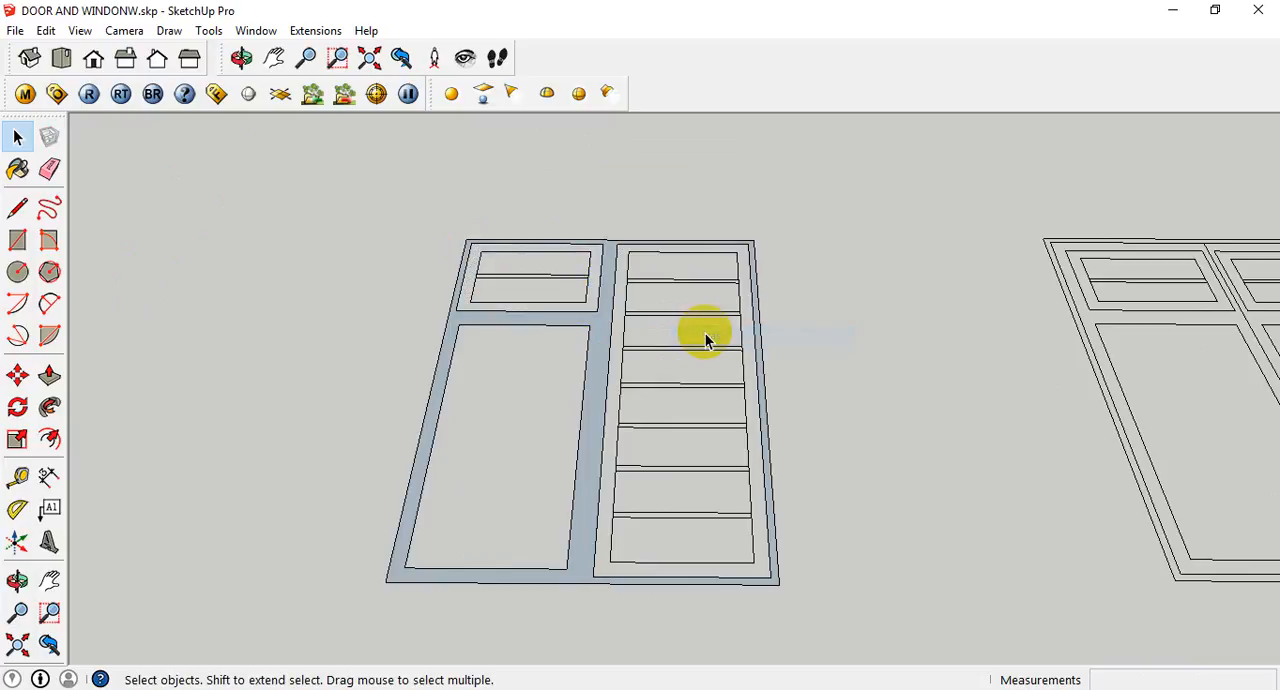
- Extrude the outer frame face upward by 50 mm with Push/Pull
scroll(710, 345, down, 2)
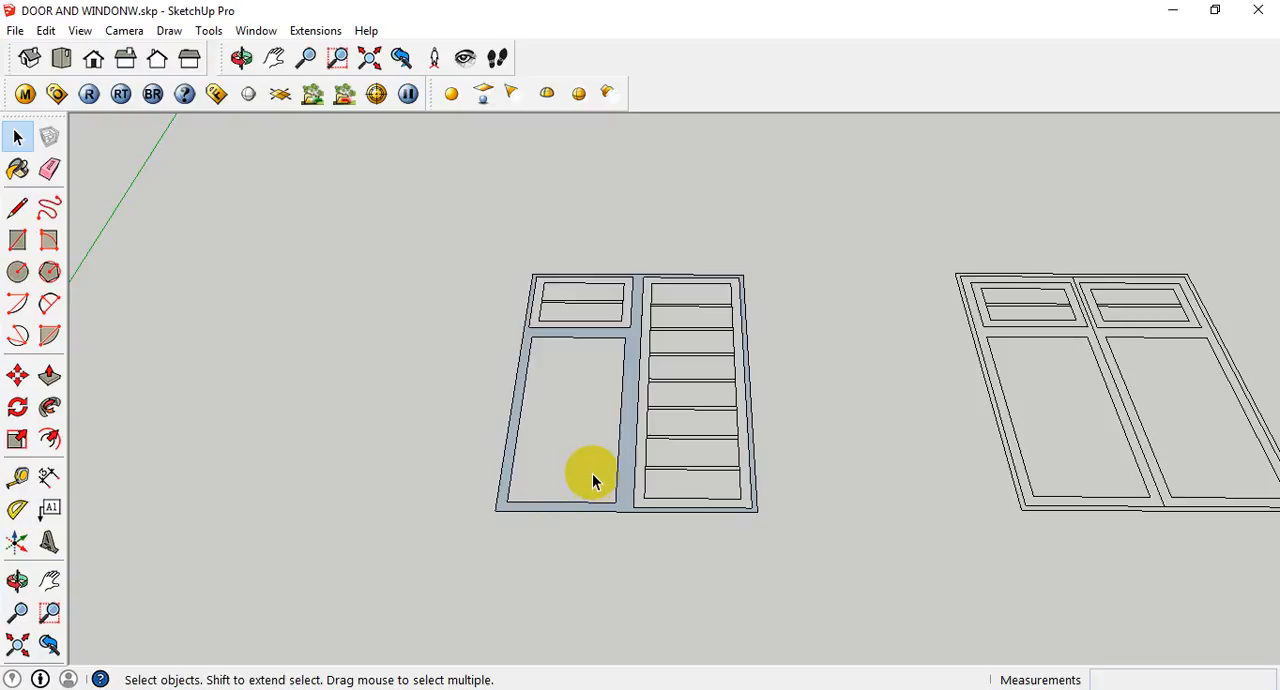
key(p)
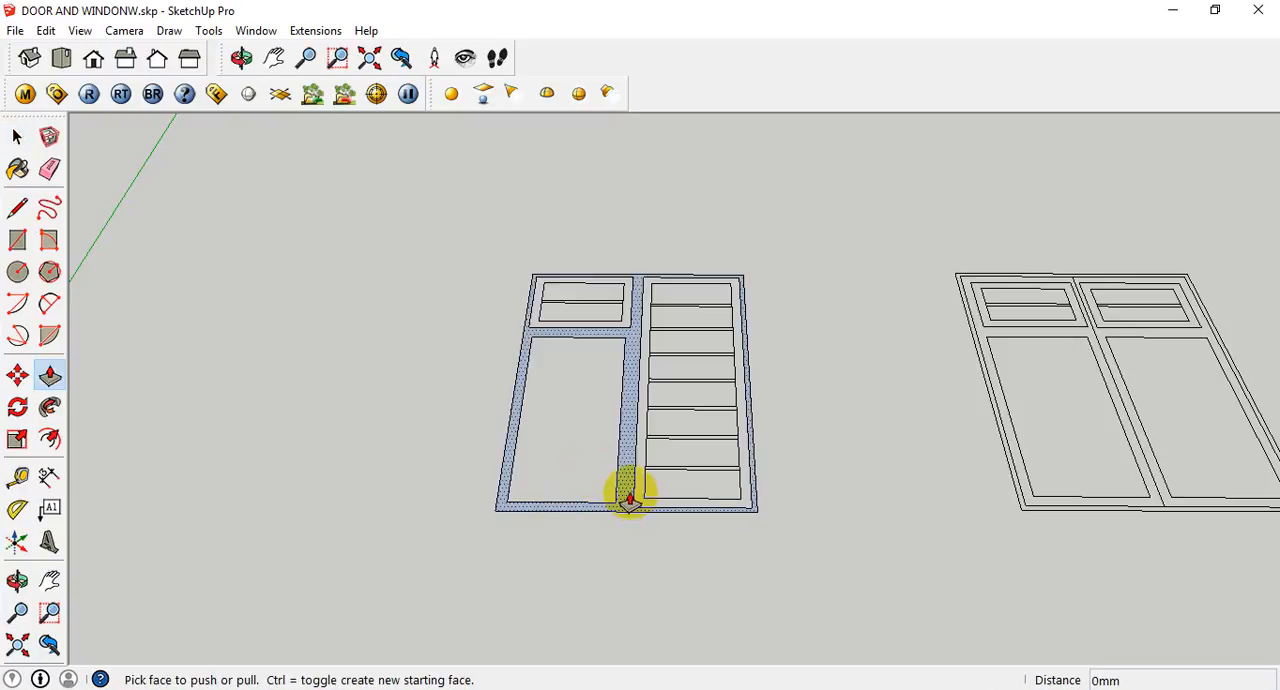
click(629, 497)
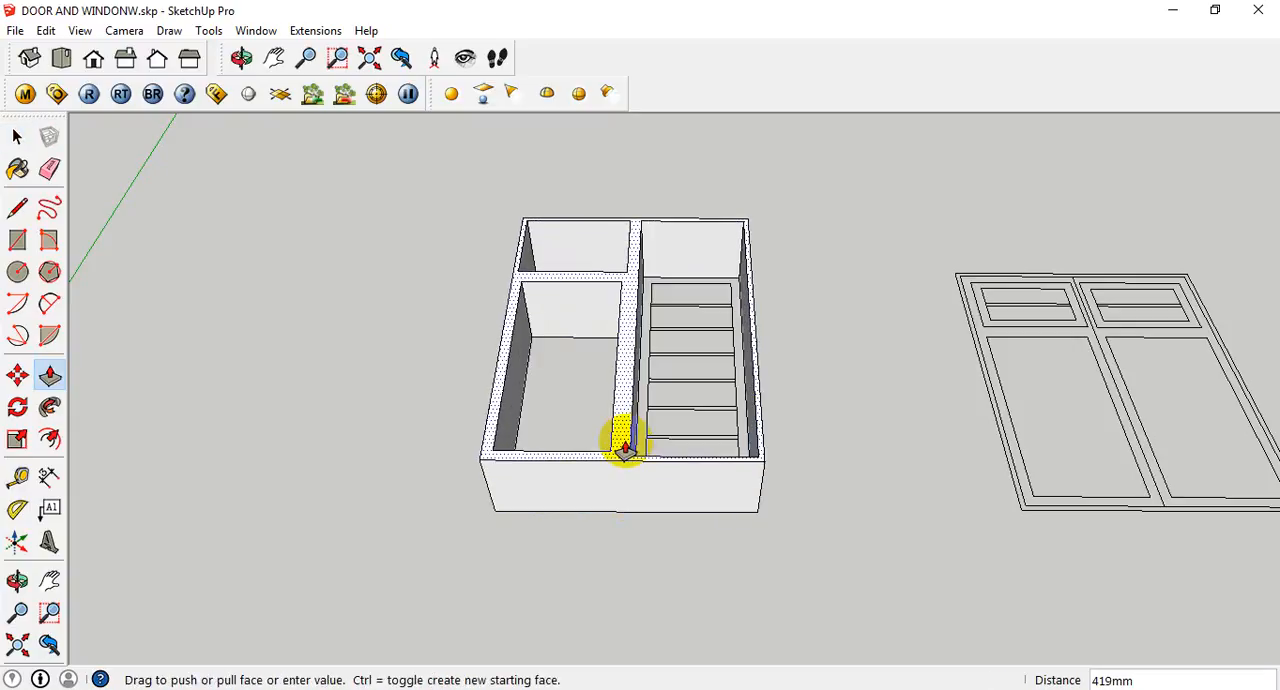
key(Return)
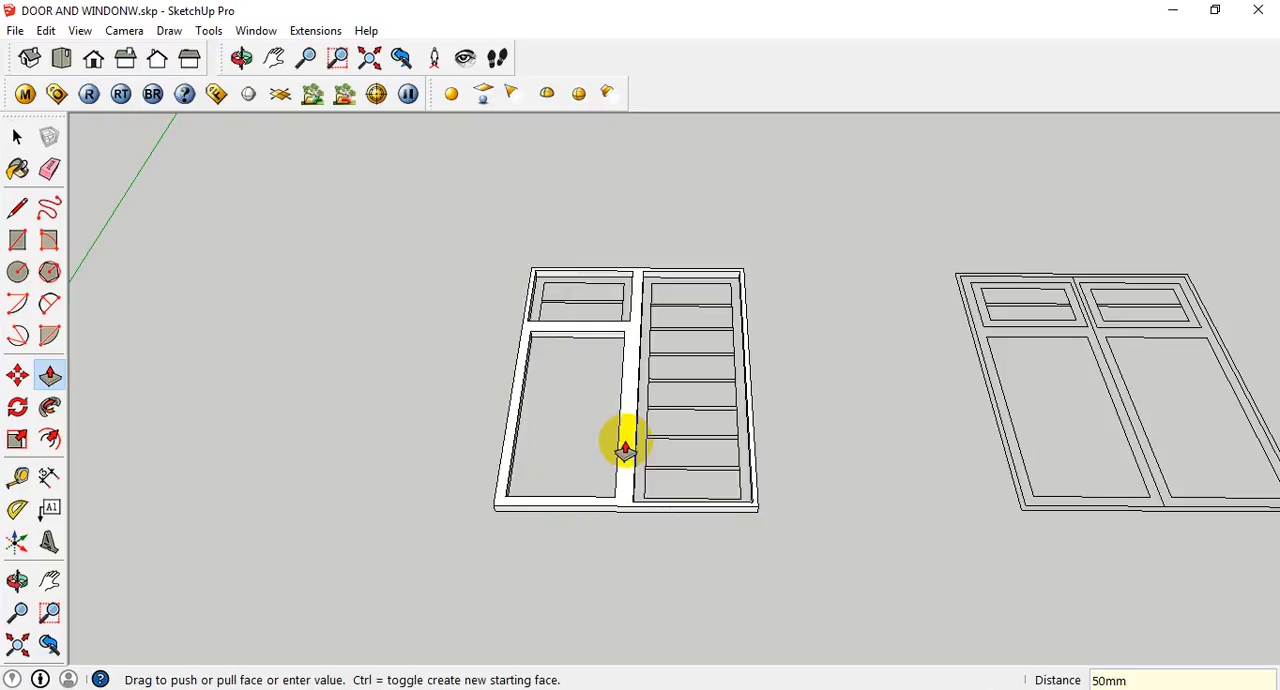
middle_drag(887, 497, 771, 386)
scroll(657, 323, up, 3)
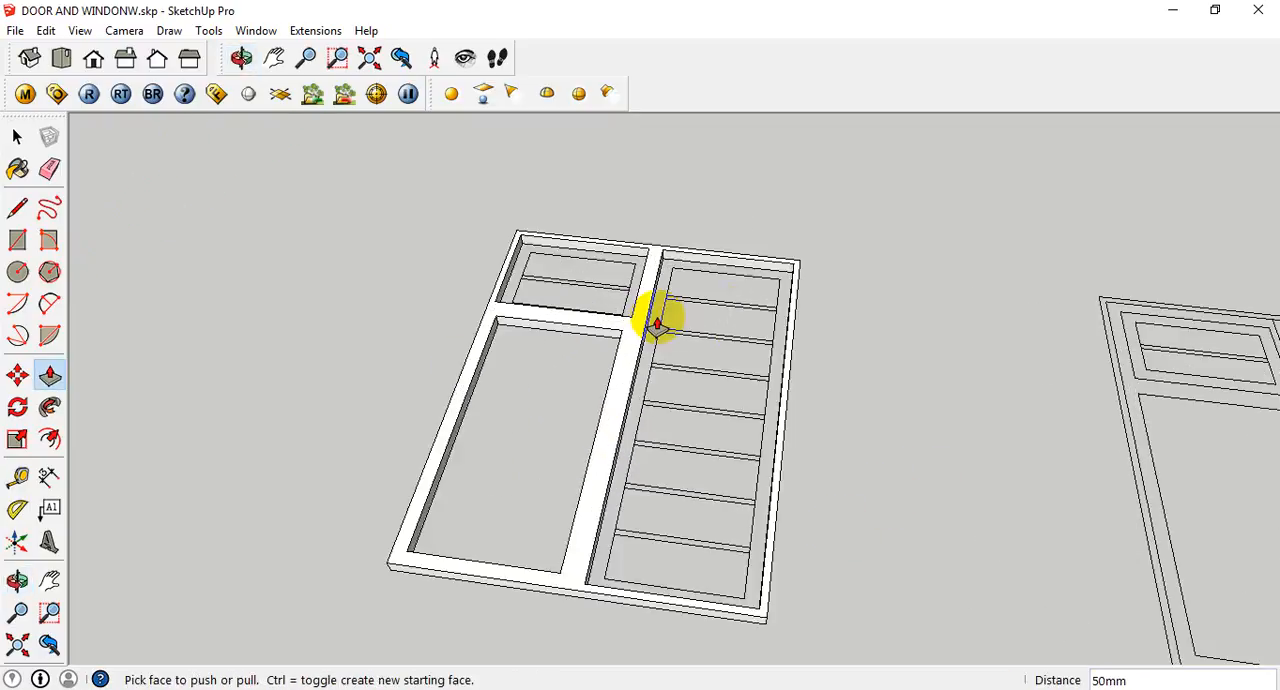
key(r)
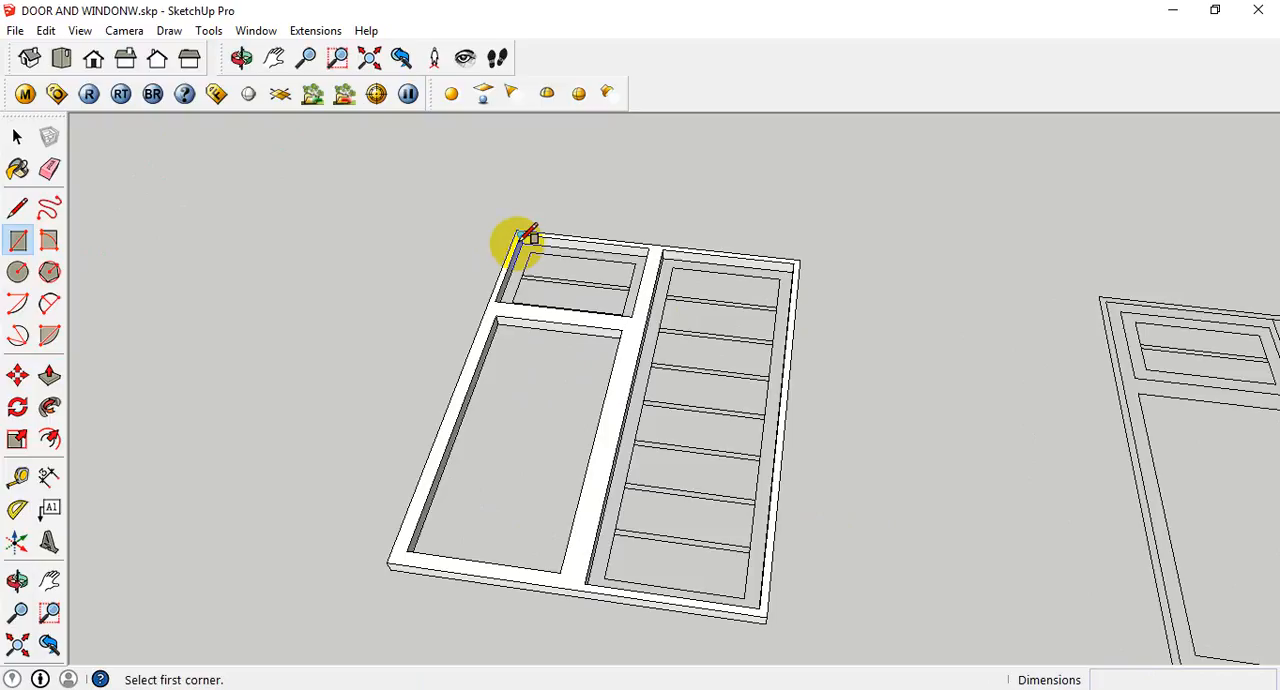
key(space)
- Make a group from all connected geometry of the extruded outer window frame
middle_drag(503, 400, 843, 509)
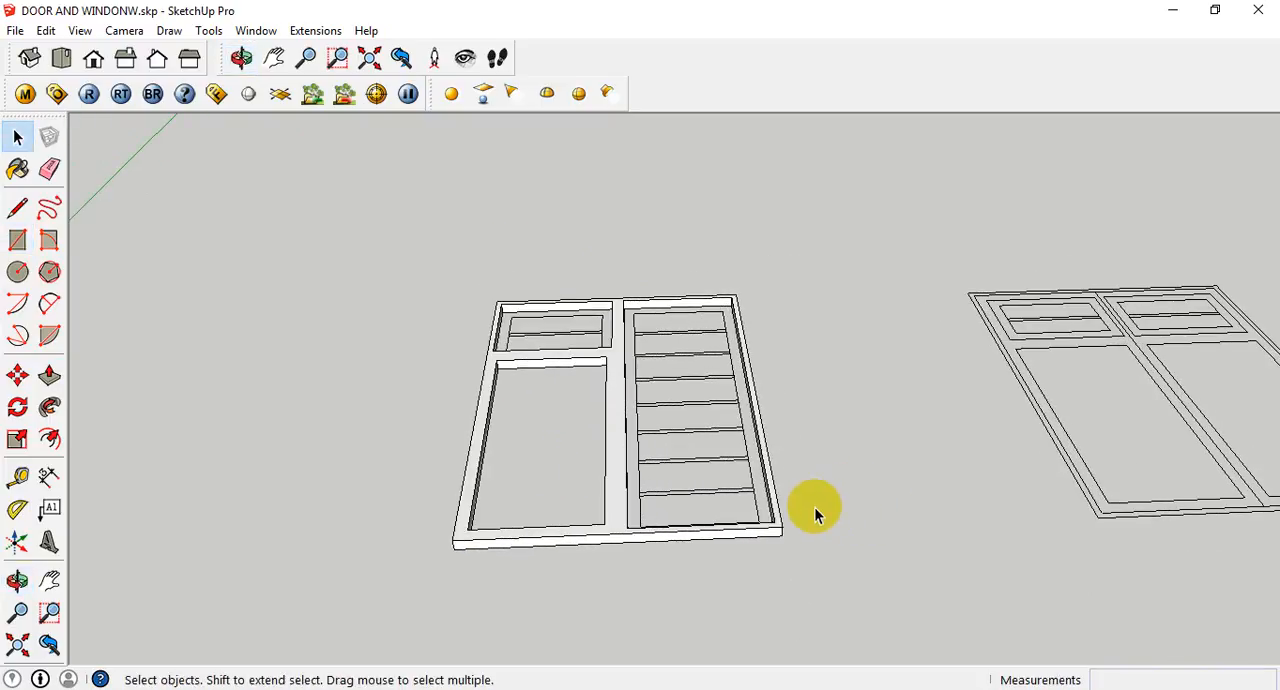
triple_click(619, 507)
right_click(619, 507)
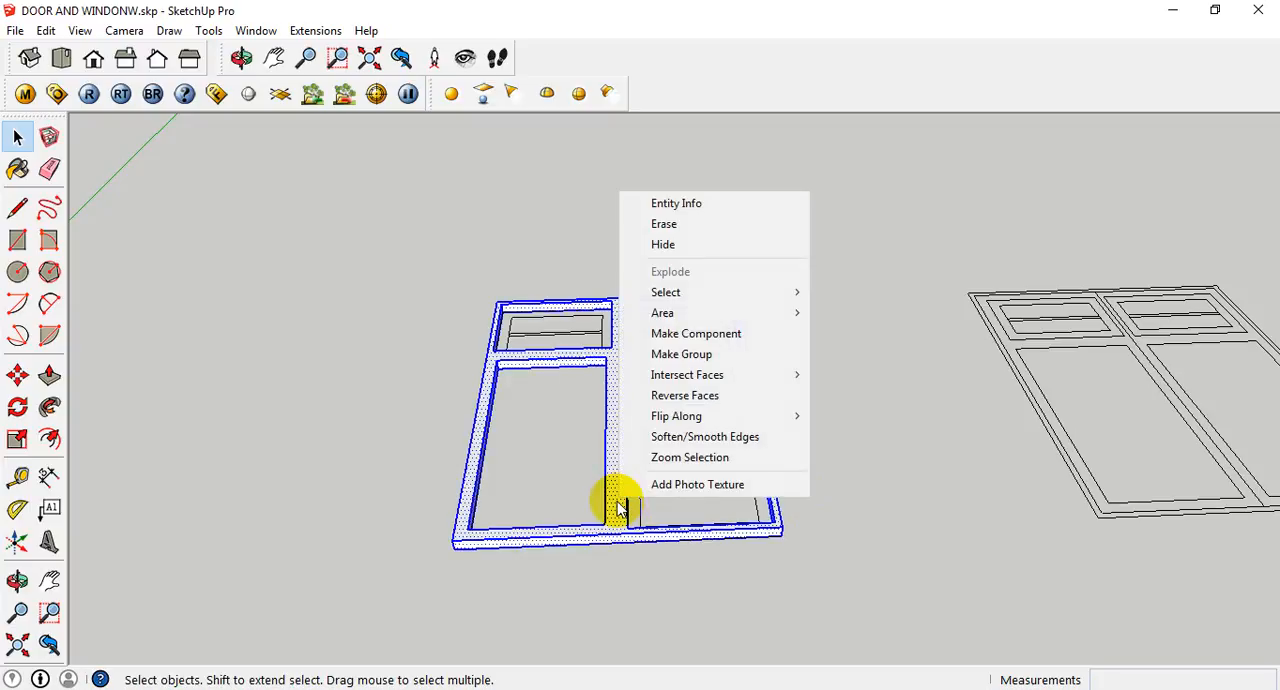
click(694, 354)
click(814, 490)
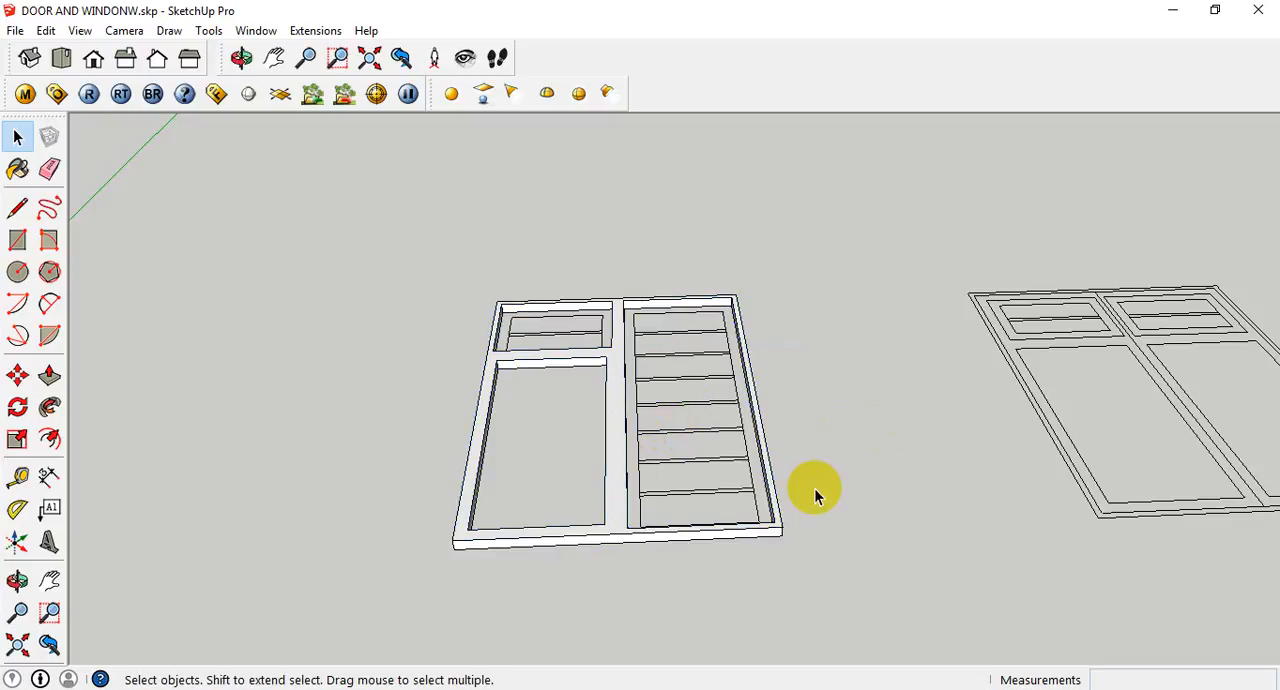
click(612, 458)
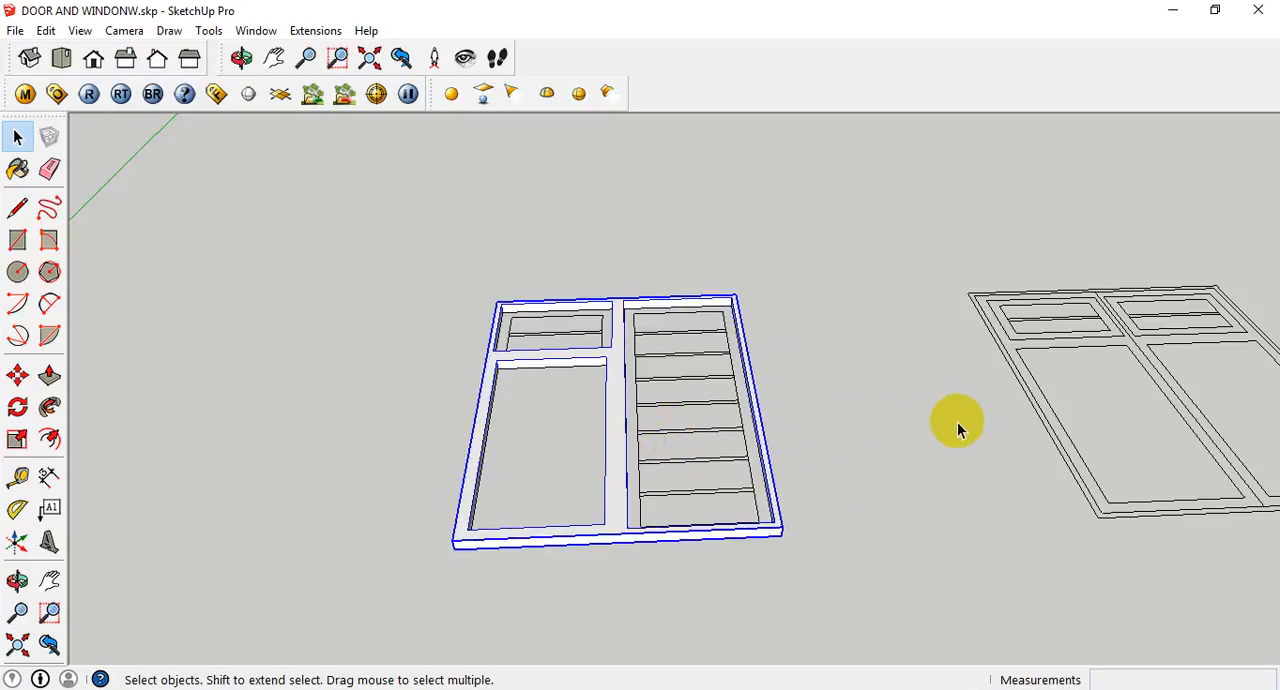
click(900, 423)
middle_drag(888, 423, 526, 453)
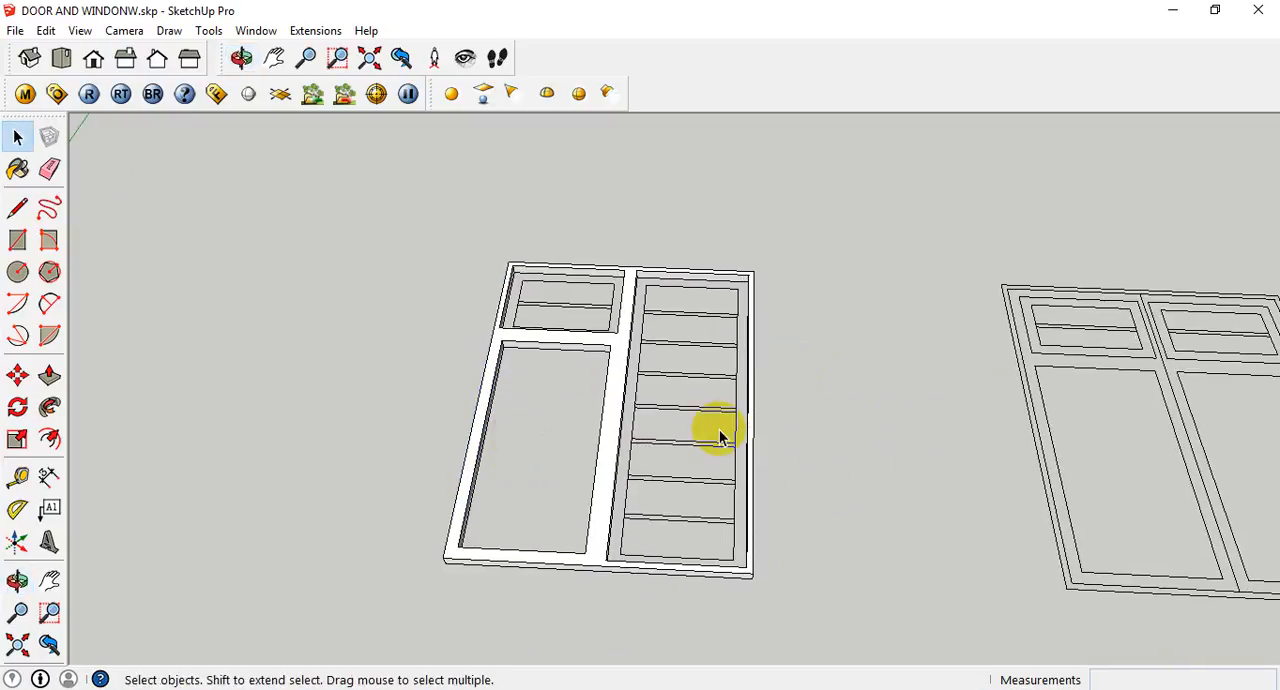
- Trace a 560 x 400 mm rectangle across the small upper sash opening, snapping to the frame's inner base corners
middle_drag(714, 429, 563, 238)
scroll(565, 242, up, 1)
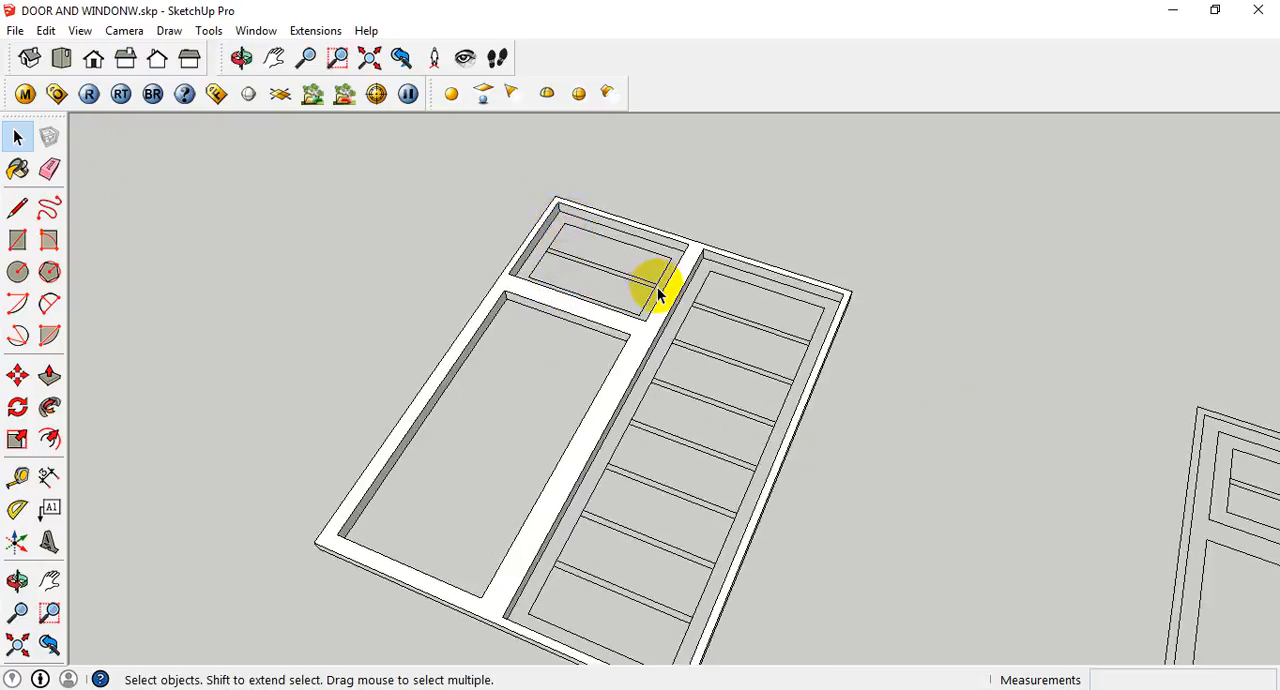
key(r)
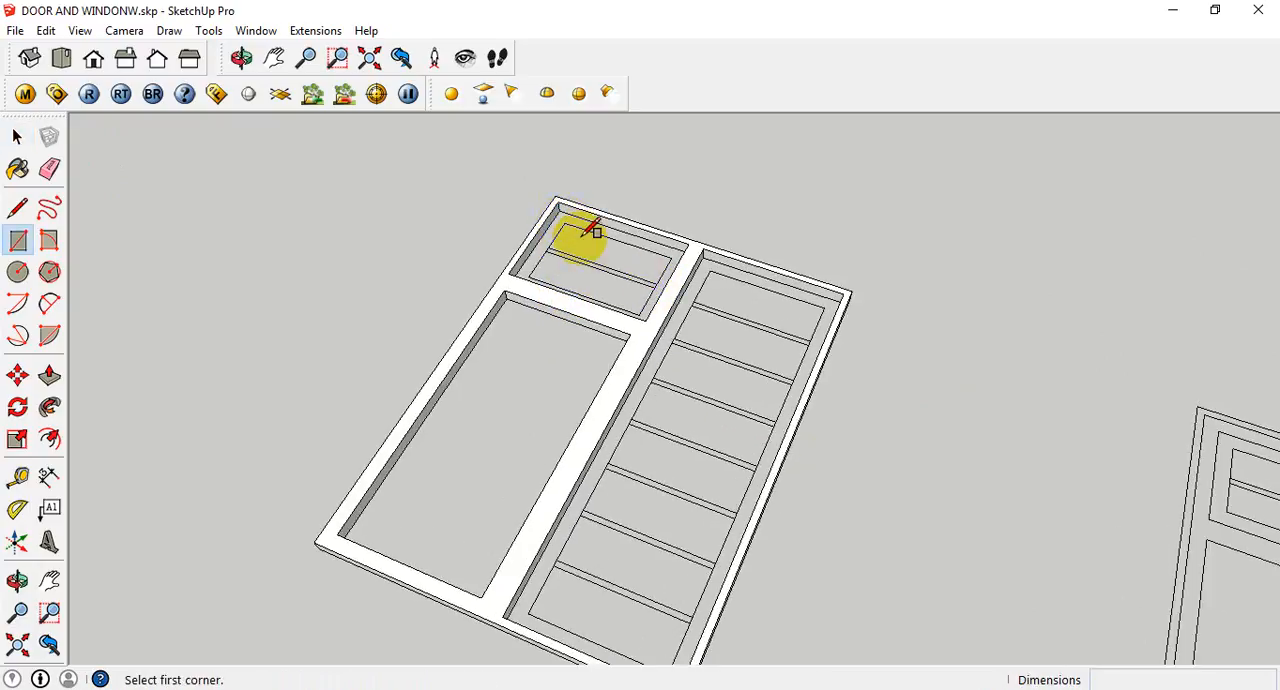
click(559, 209)
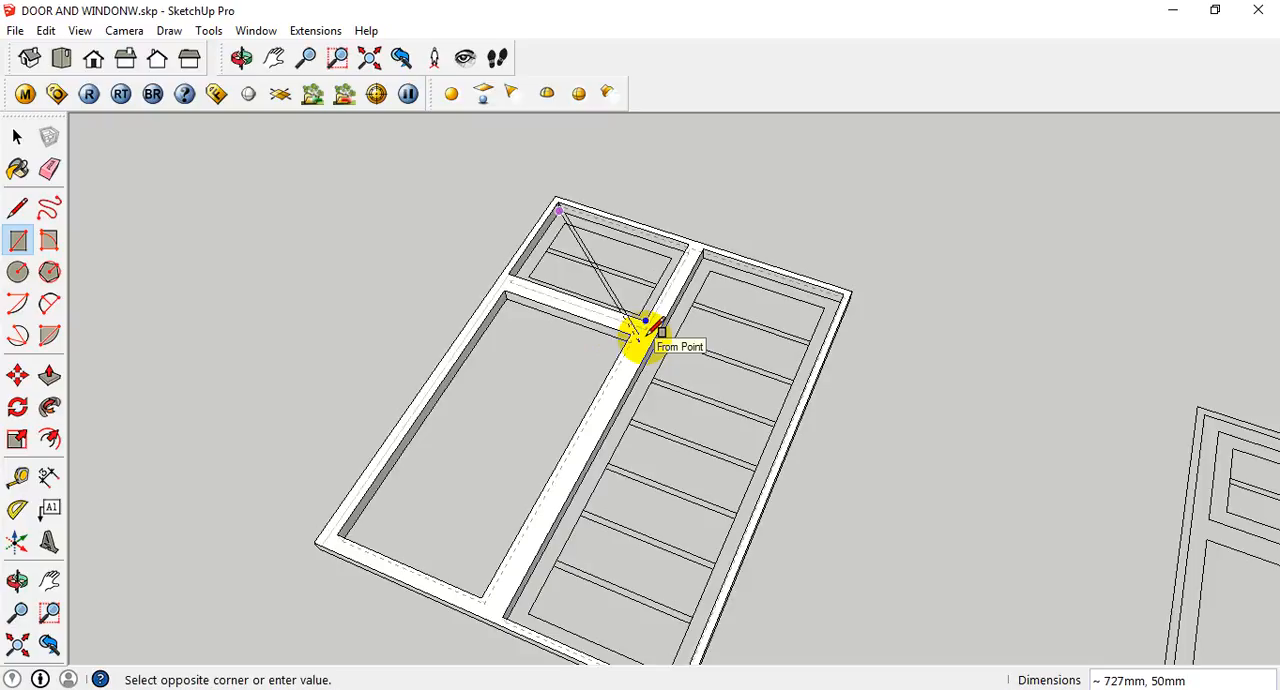
scroll(640, 335, up, 5)
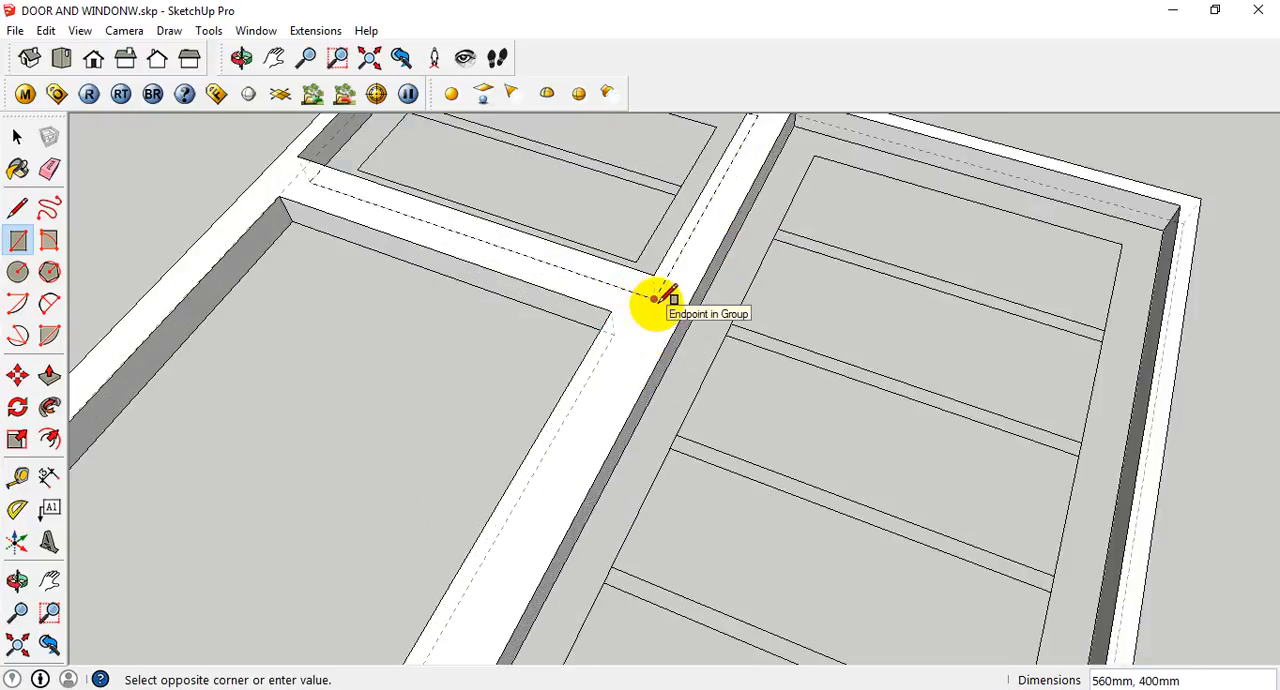
click(655, 298)
scroll(663, 300, down, 6)
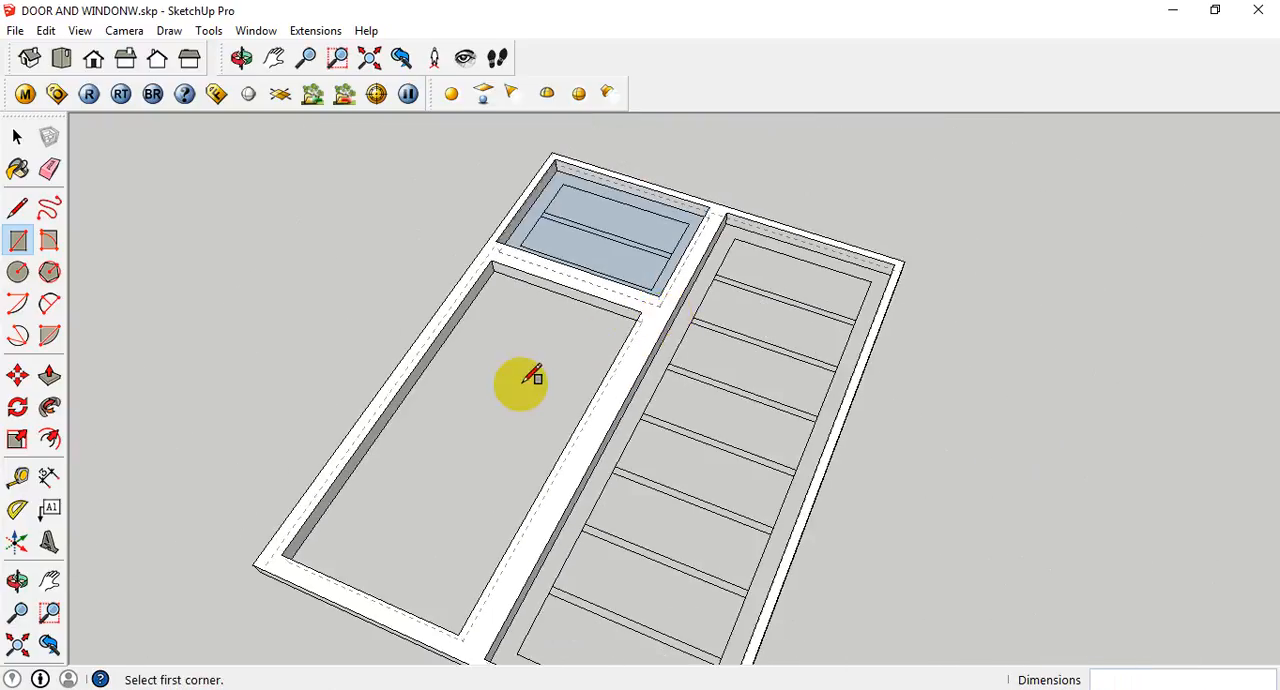
- Trace a 460 x 300 mm inner rectangle on the small upper sash face and erase the face inside it
middle_drag(530, 378, 623, 432)
scroll(485, 225, up, 5)
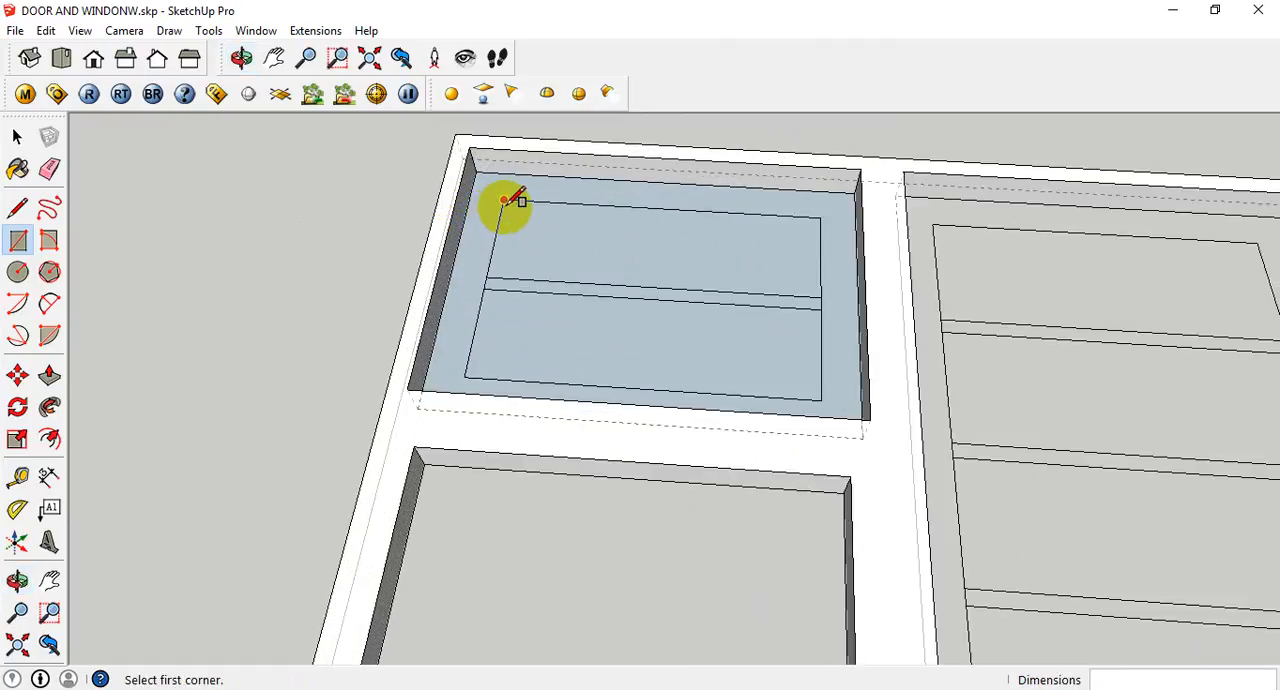
click(503, 200)
click(821, 398)
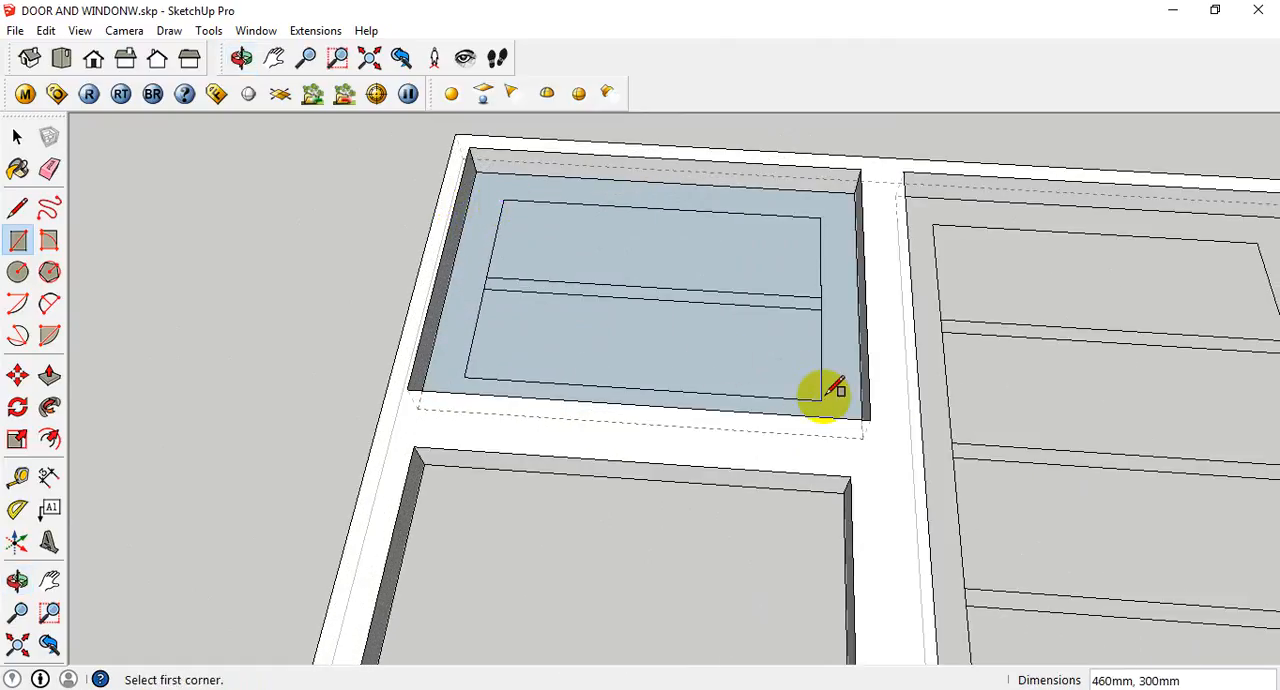
key(space)
click(679, 347)
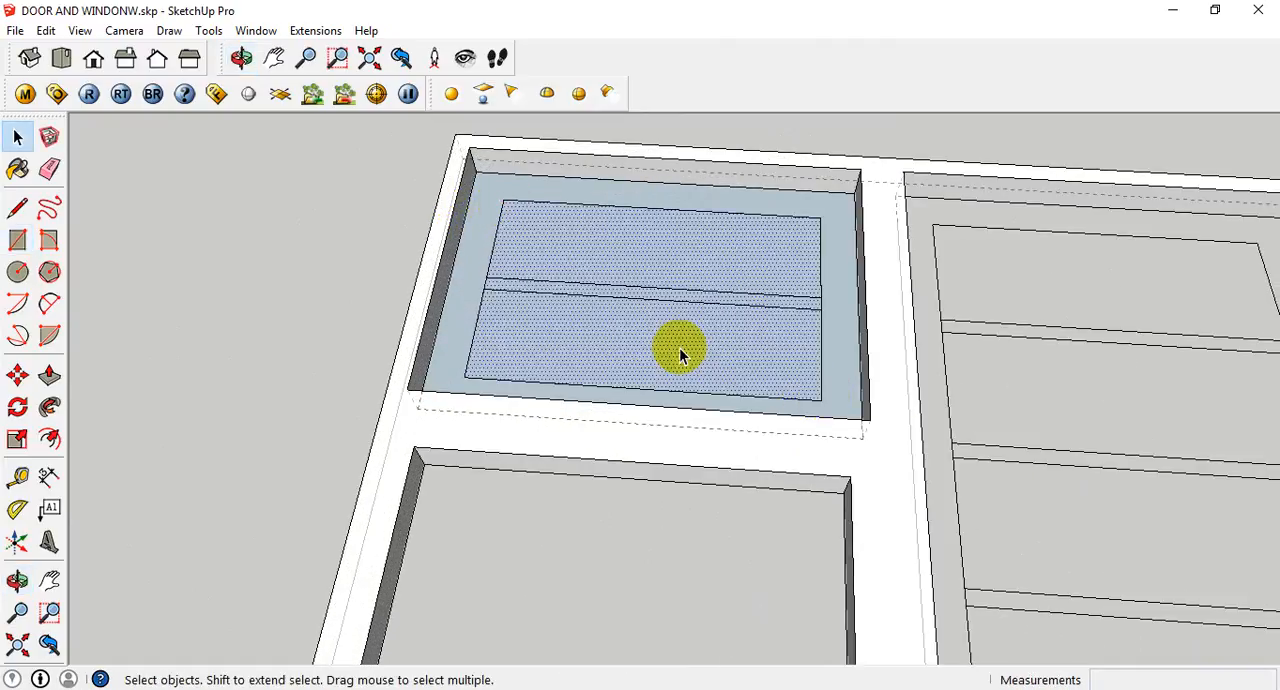
right_click(679, 348)
click(746, 380)
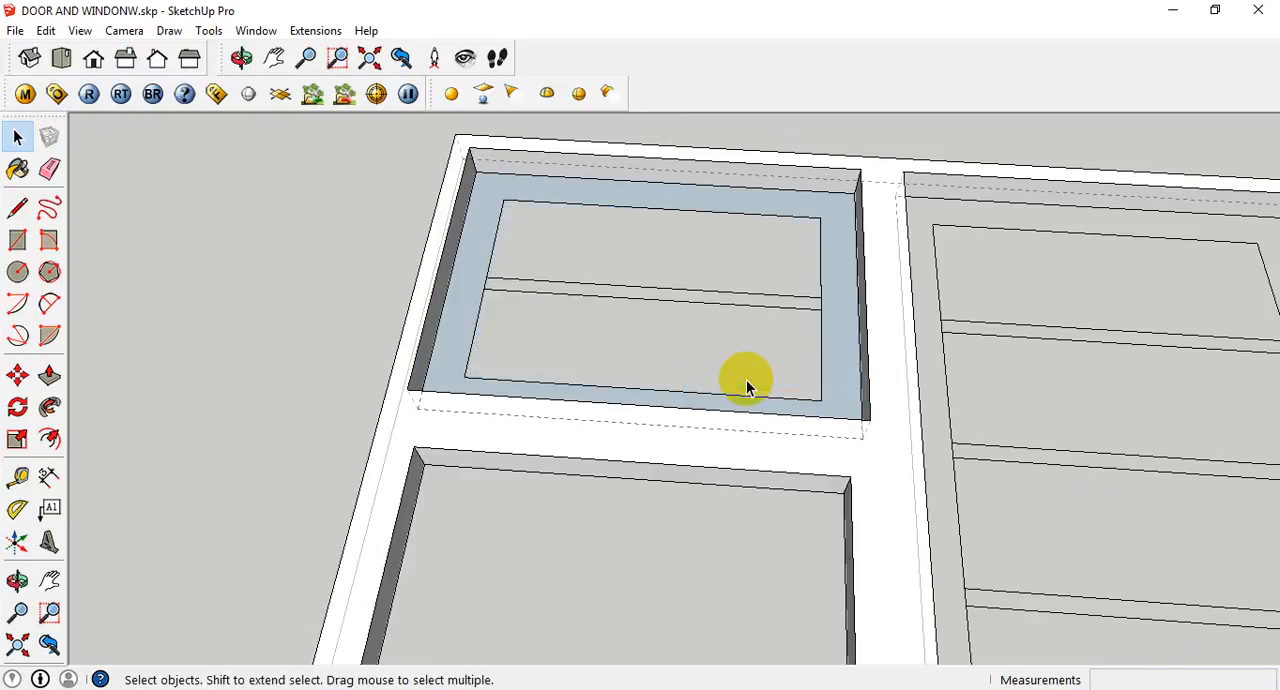
key(p)
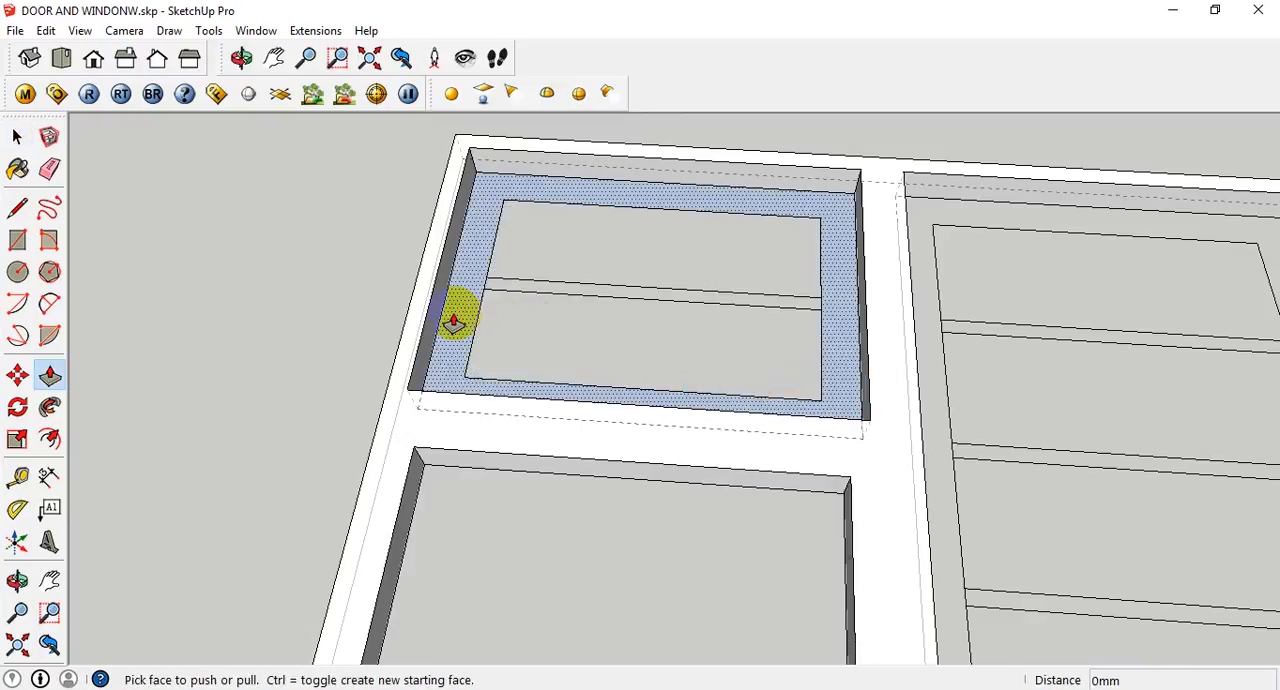
click(459, 326)
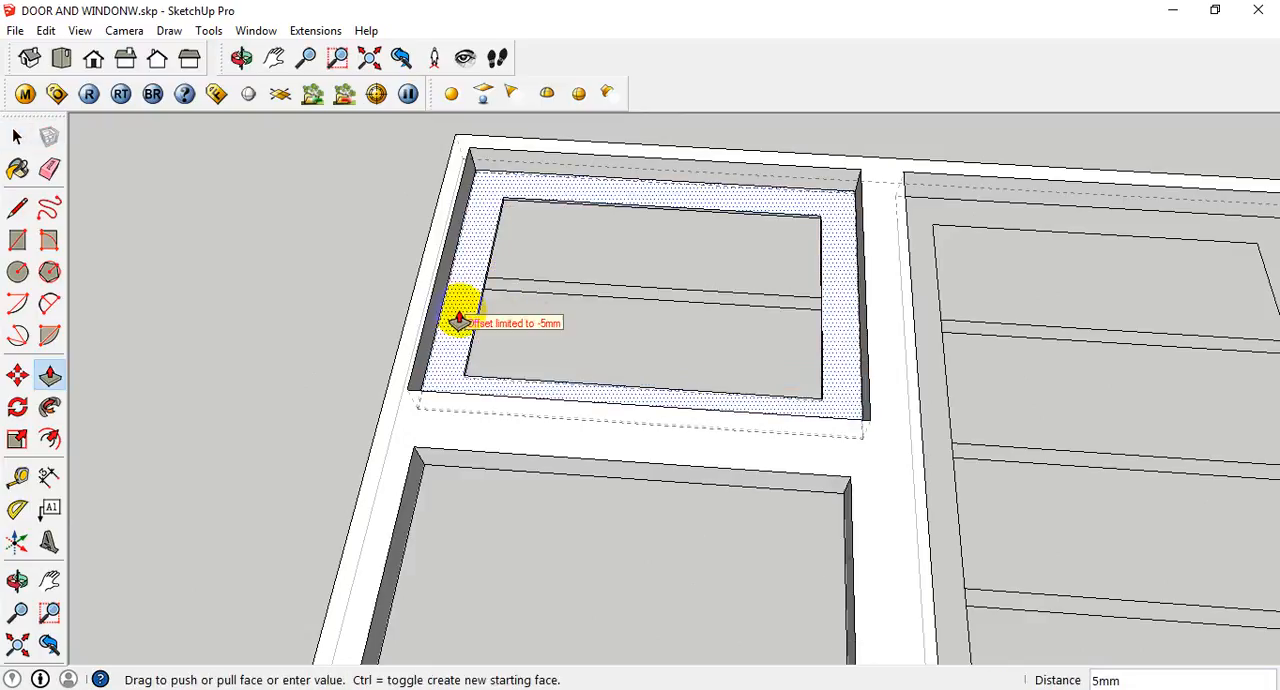
click(460, 260)
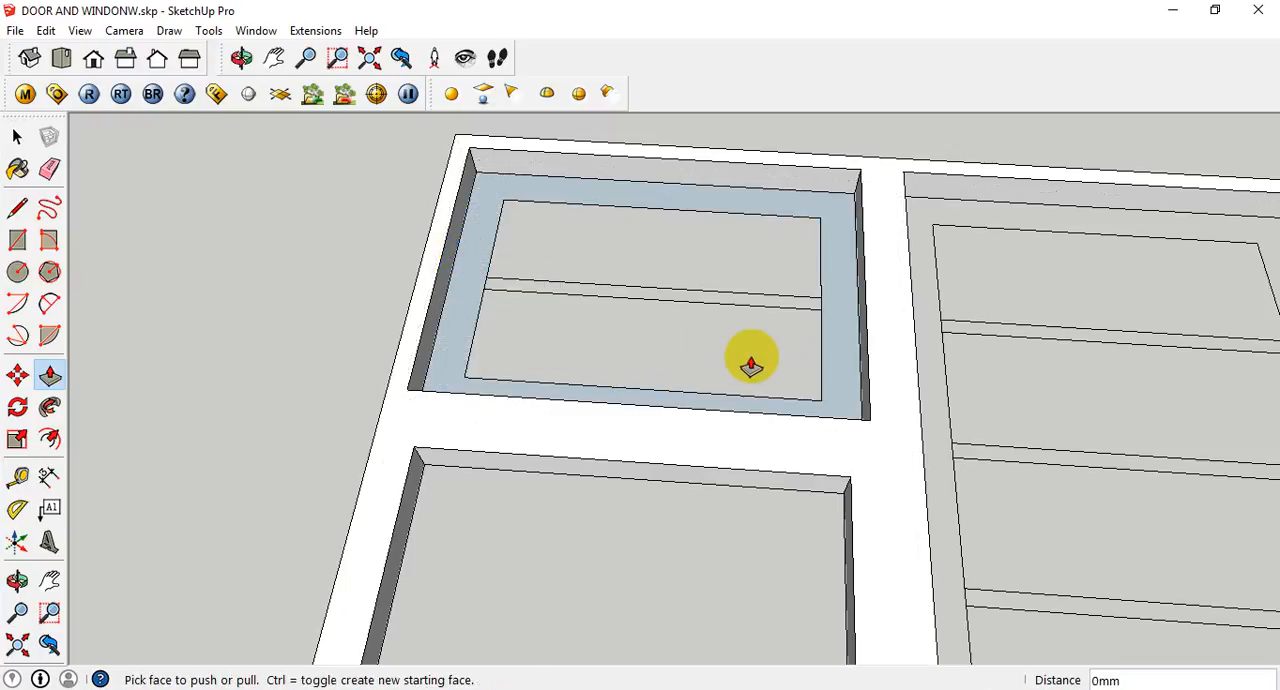
- Extrude the small upper sash's frame face upward by 5 mm with Push/Pull and inspect it
shift+middle_drag(562, 391, 609, 423)
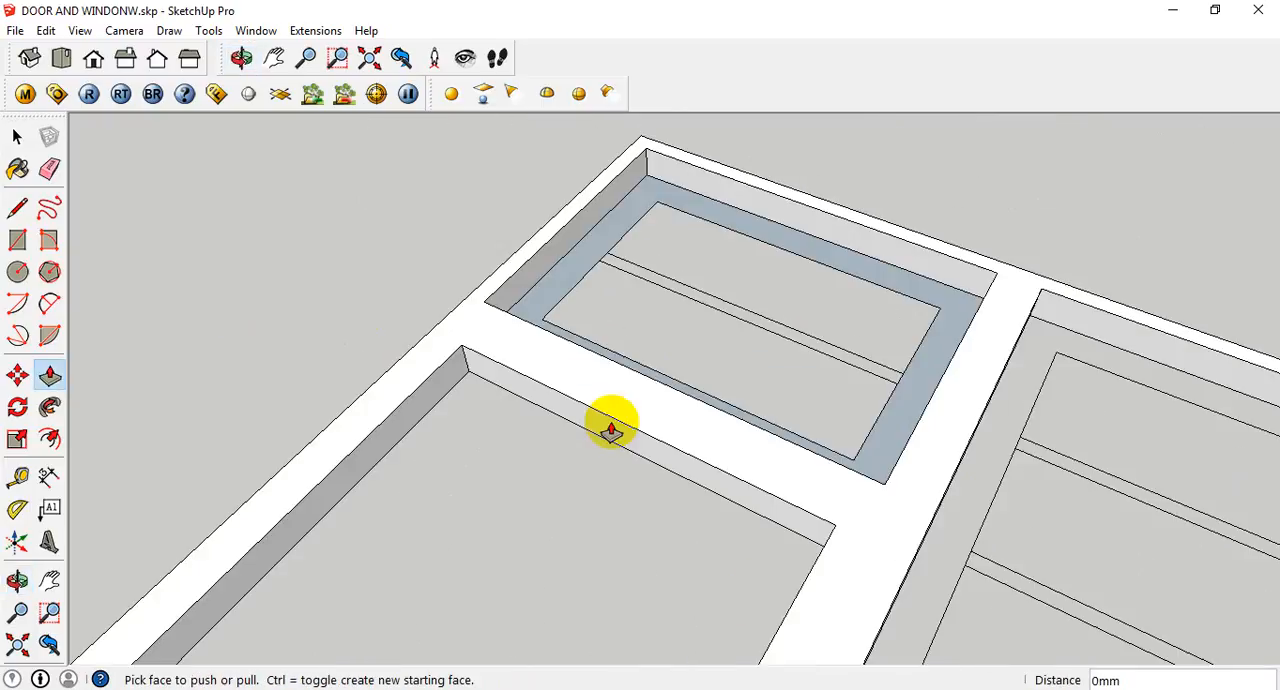
click(567, 272)
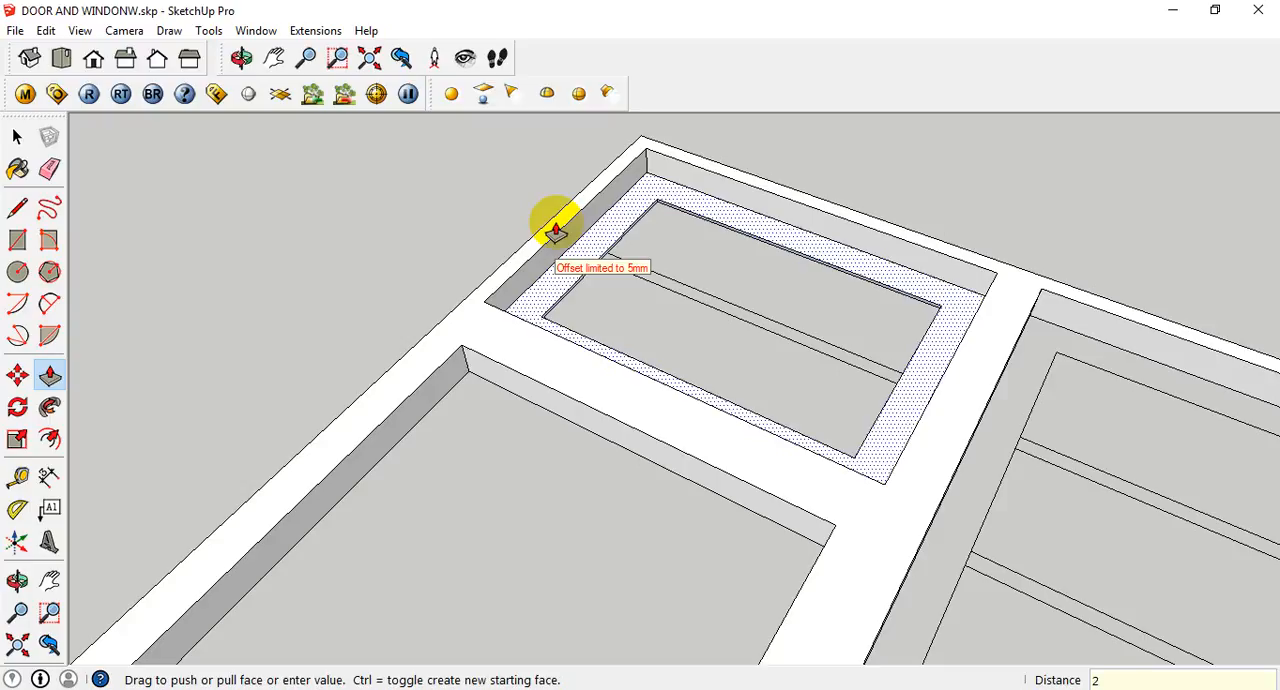
key(Return)
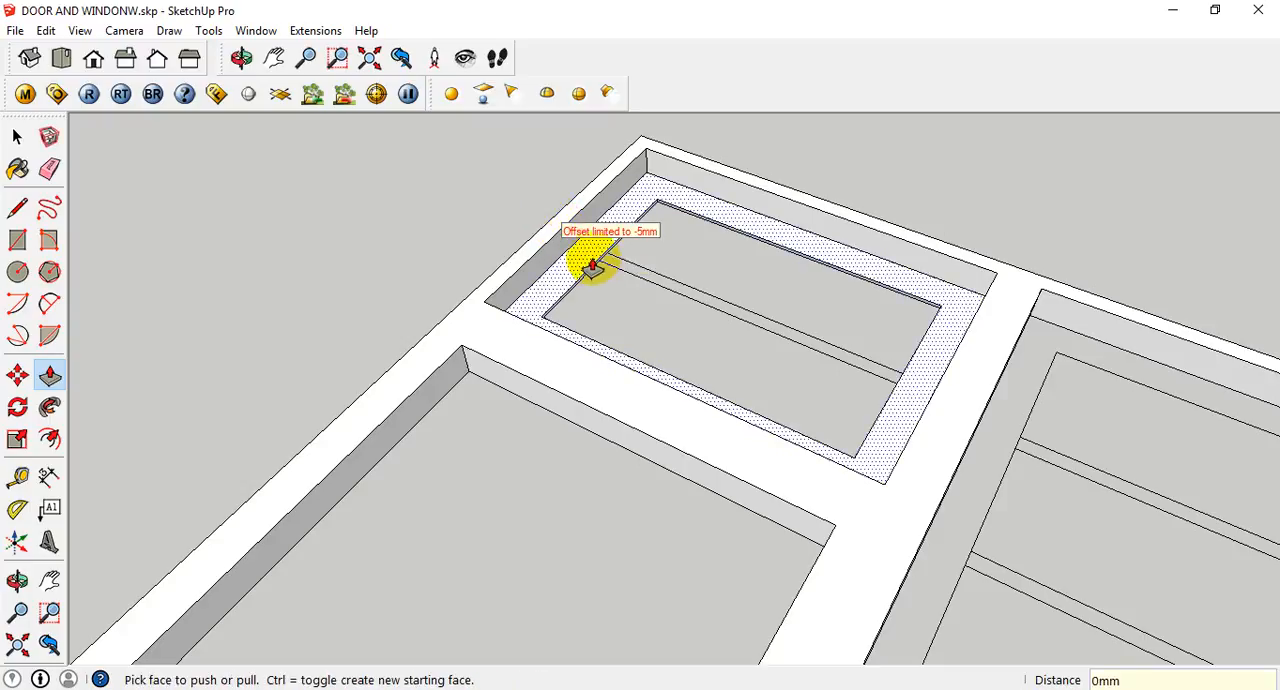
key(space)
middle_drag(693, 326, 752, 207)
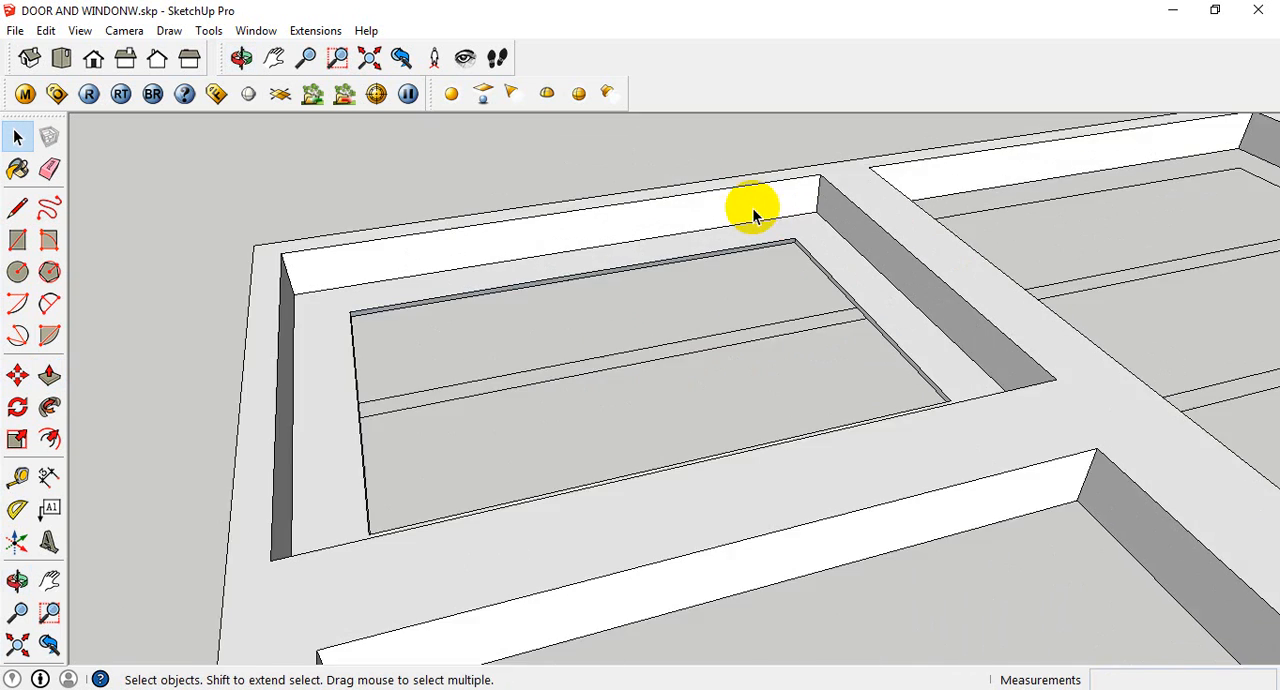
scroll(790, 238, up, 6)
scroll(840, 285, down, 4)
scroll(960, 478, down, 6)
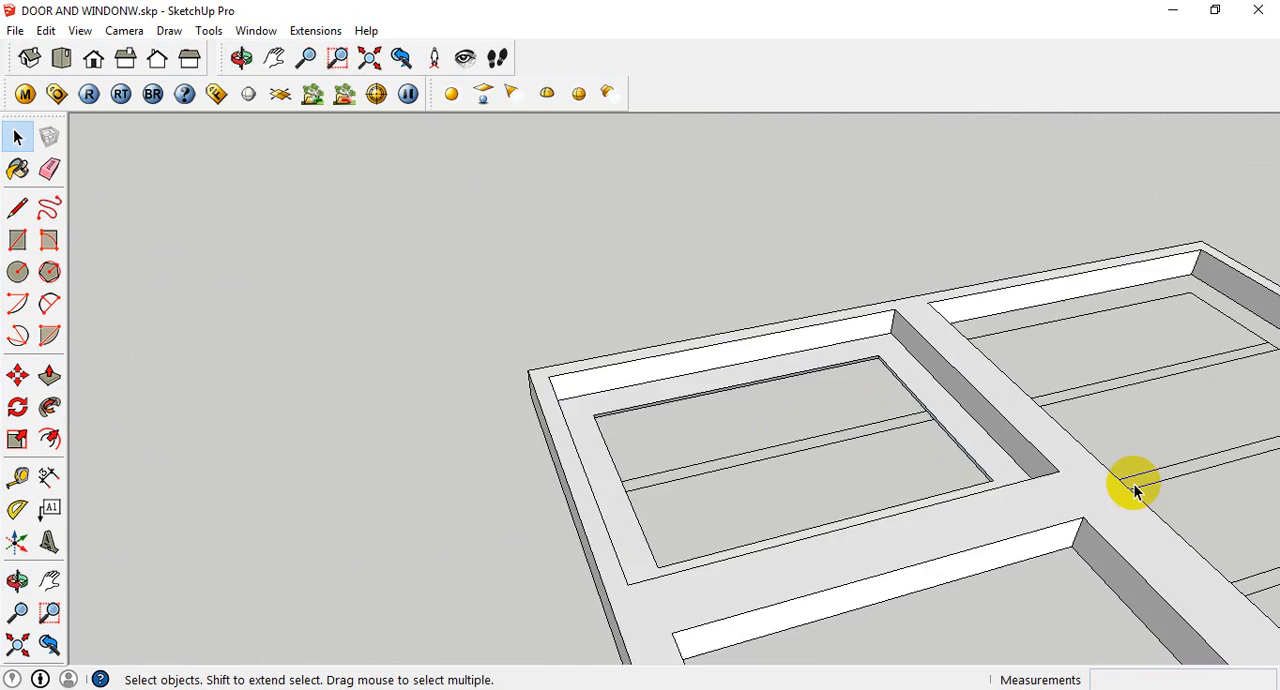
middle_drag(1135, 490, 649, 568)
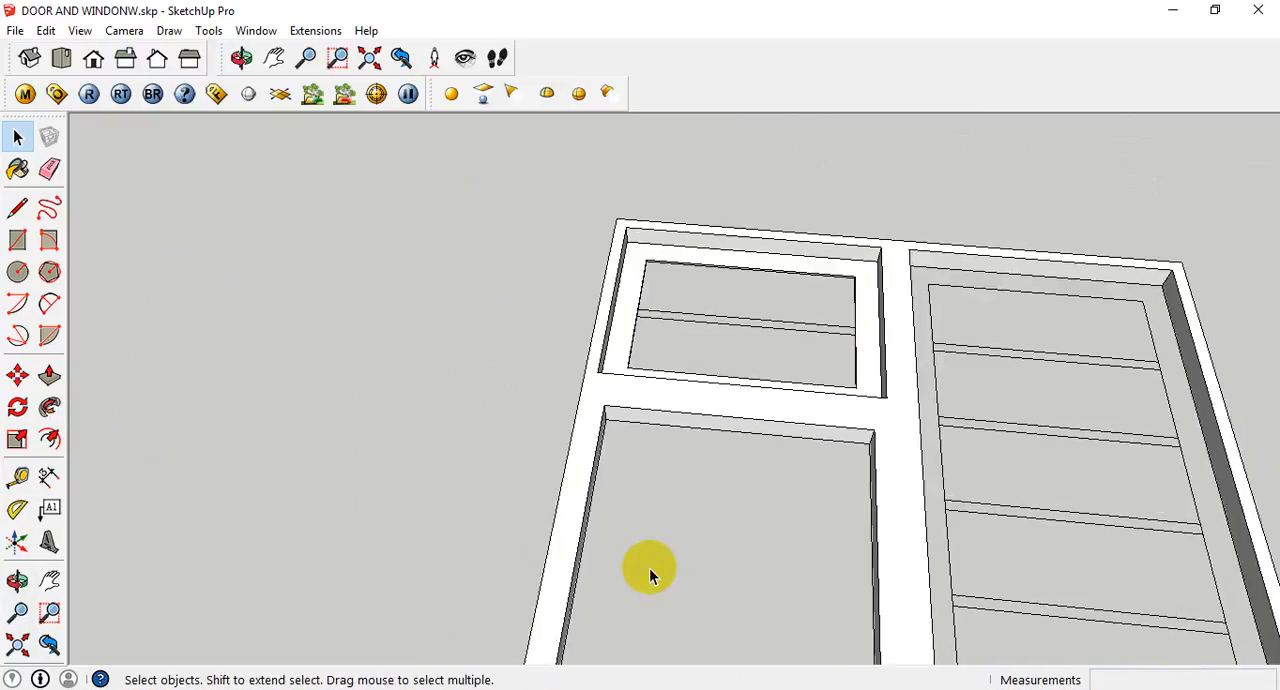
- Extrude the small upper sash's frame face upward by a further 20 mm with Push/Pull
key(p)
scroll(860, 280, up, 3)
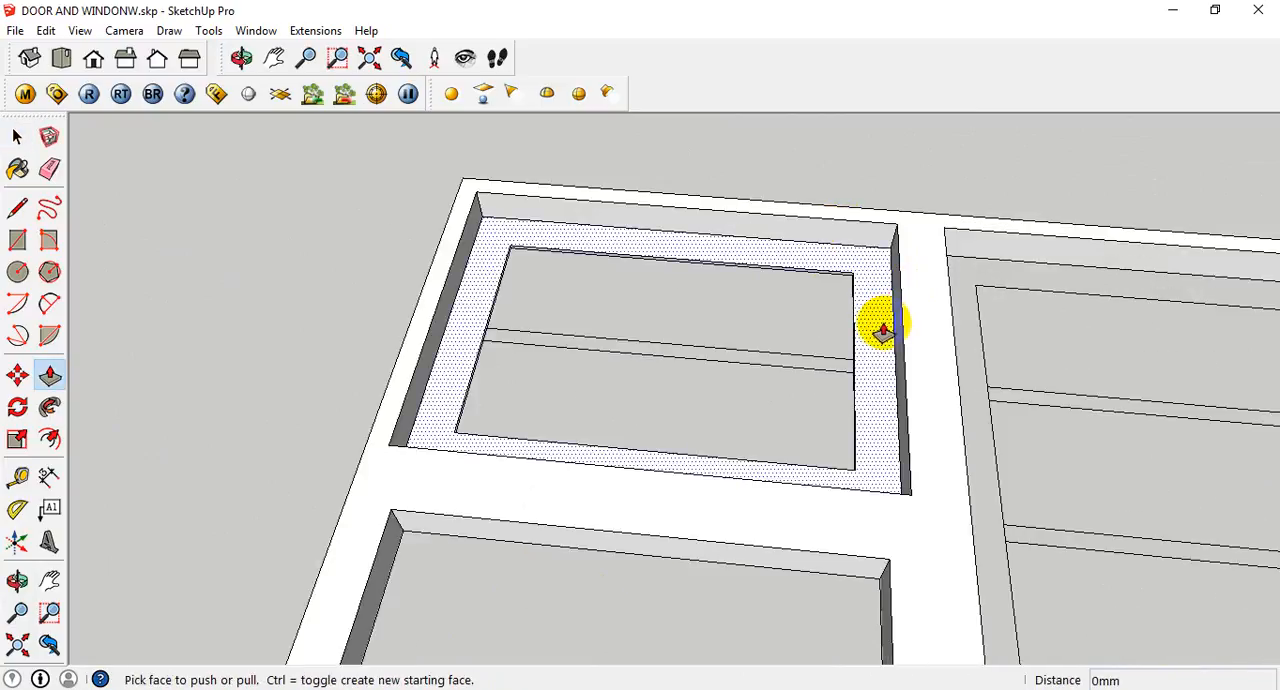
click(883, 330)
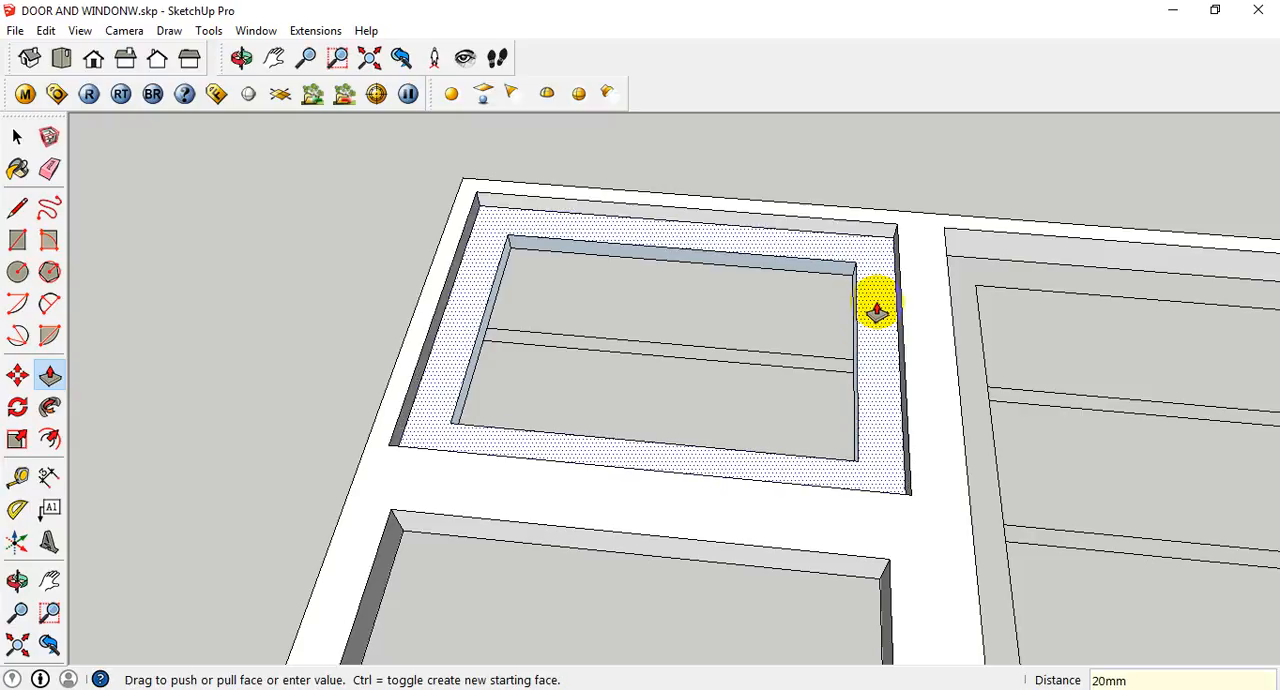
key(Return)
scroll(870, 340, down, 2)
- Make a group from the extruded small upper sash frame
key(space)
double_click(875, 410)
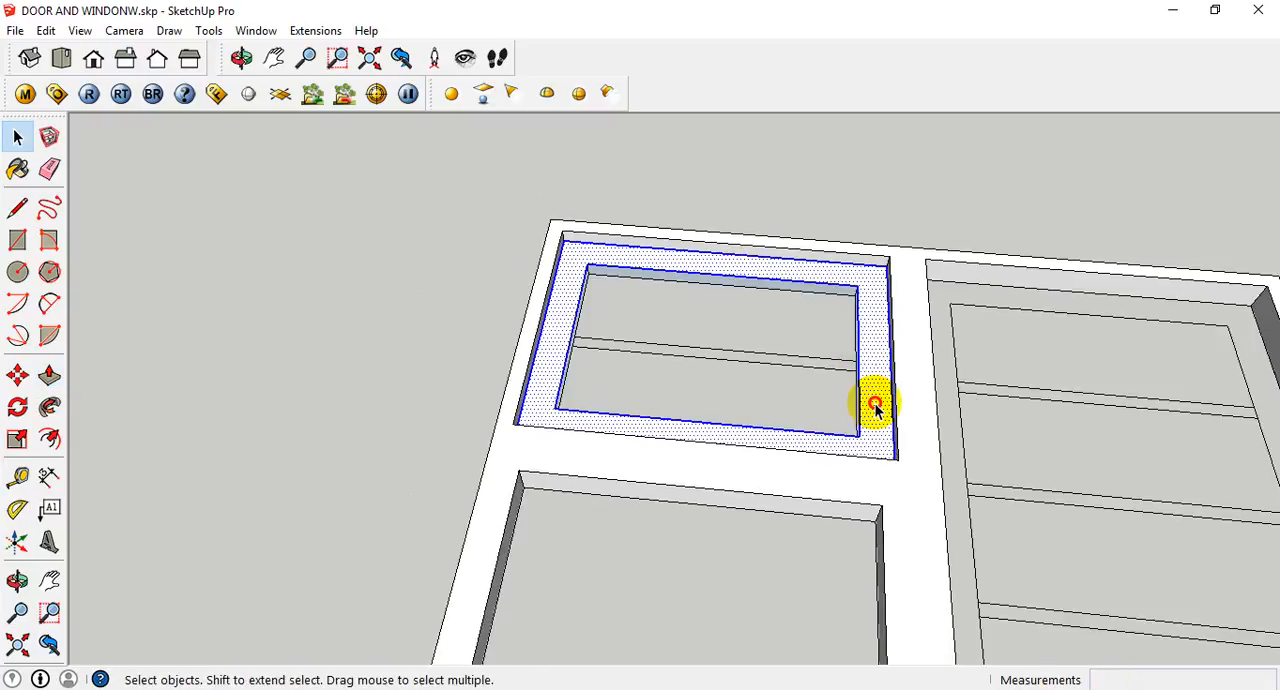
right_click(878, 405)
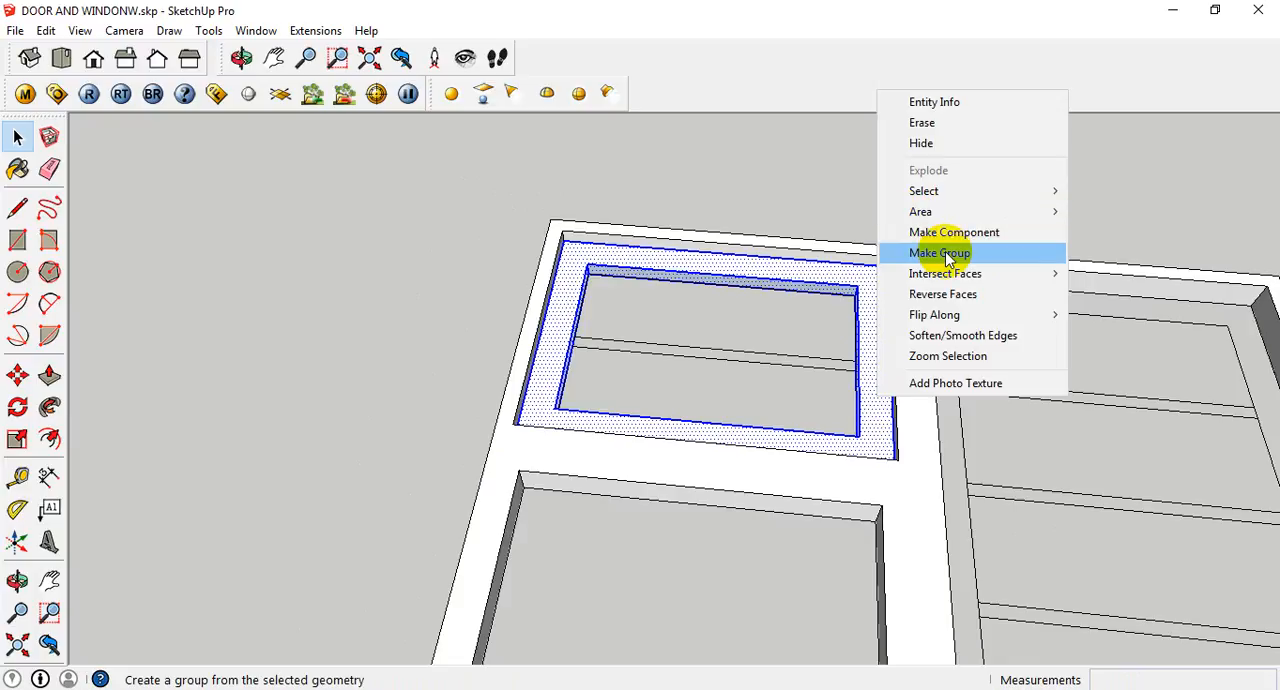
click(949, 258)
key(space)
- Trace a rectangle across the whole louvred panel opening, snapping to opposite inner base corners of the outer frame
scroll(758, 323, down, 1)
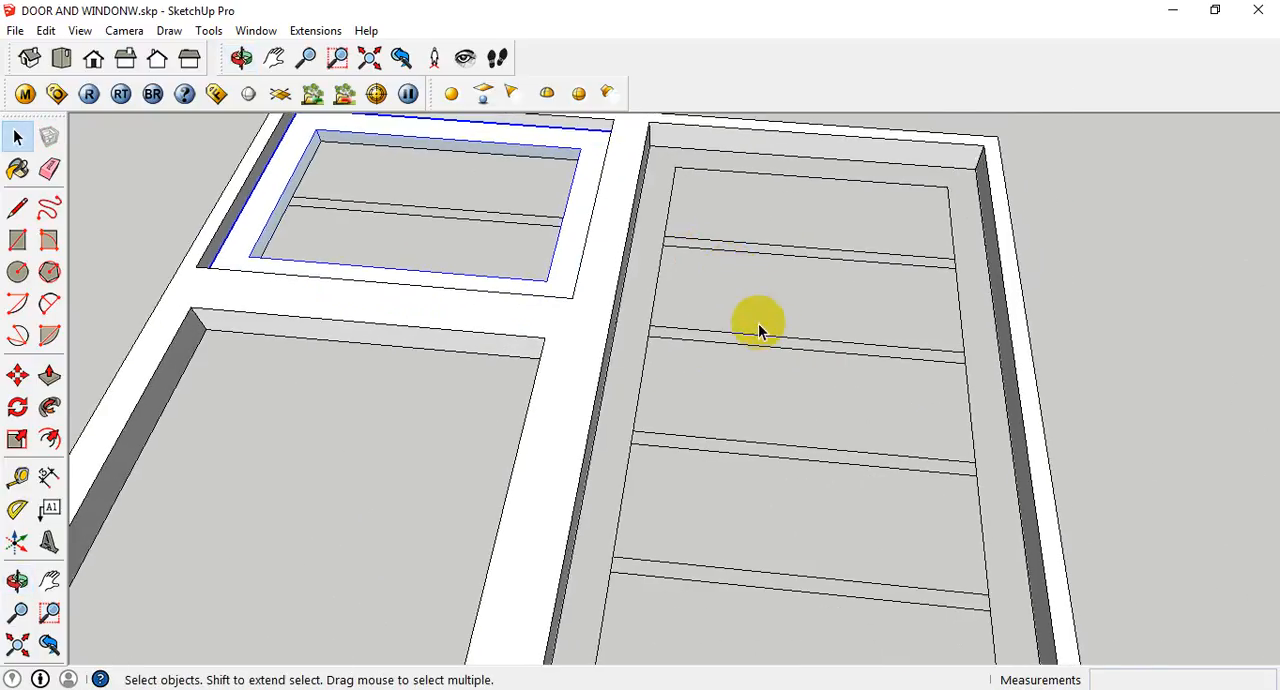
scroll(760, 437, down, 5)
middle_drag(806, 473, 563, 309)
scroll(595, 330, up, 3)
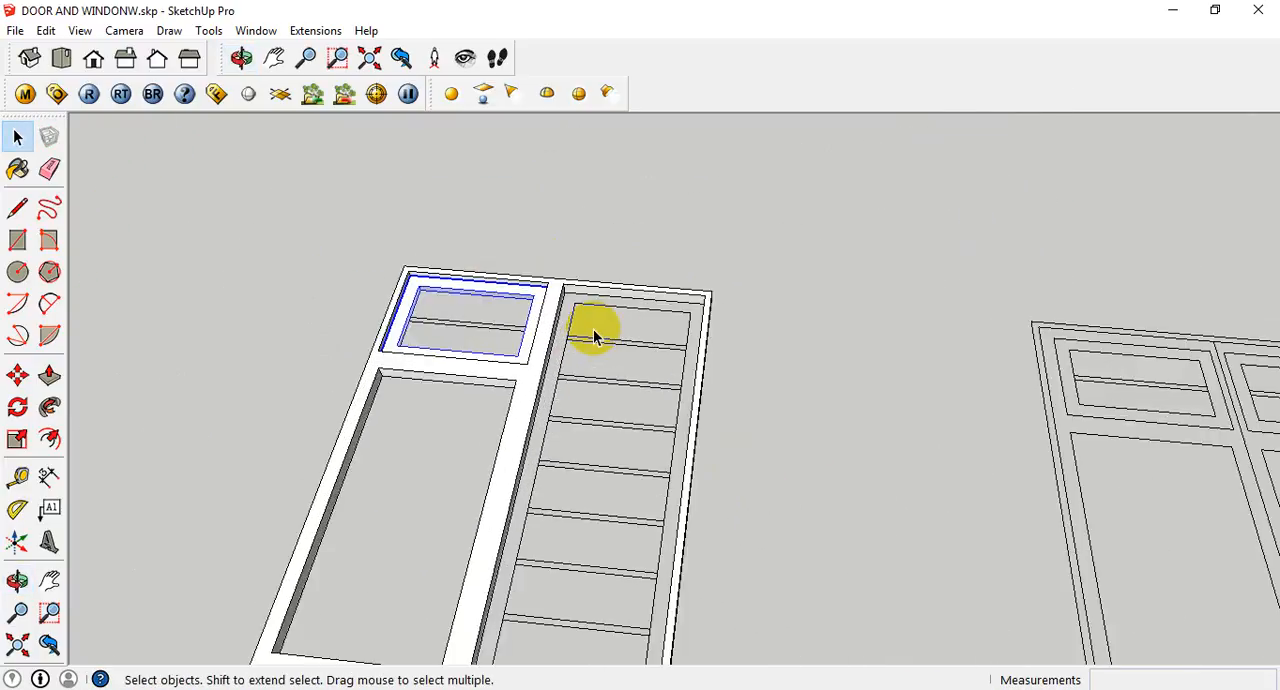
key(r)
scroll(563, 290, up, 2)
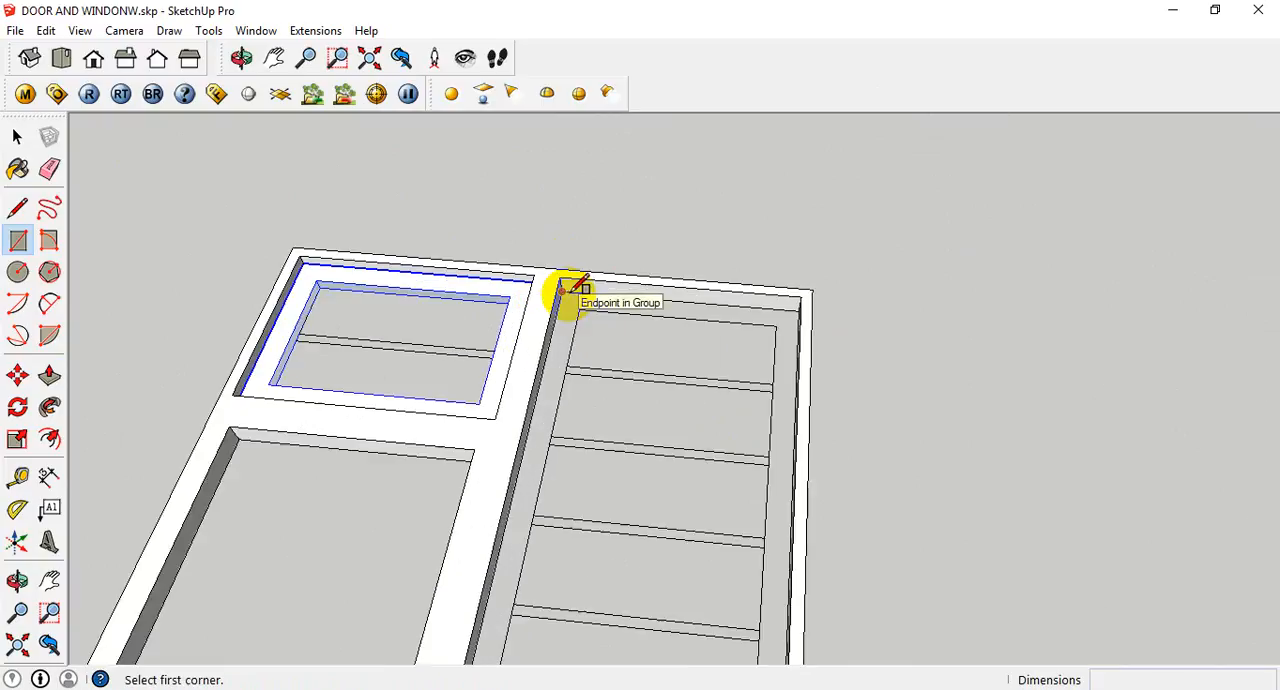
click(568, 286)
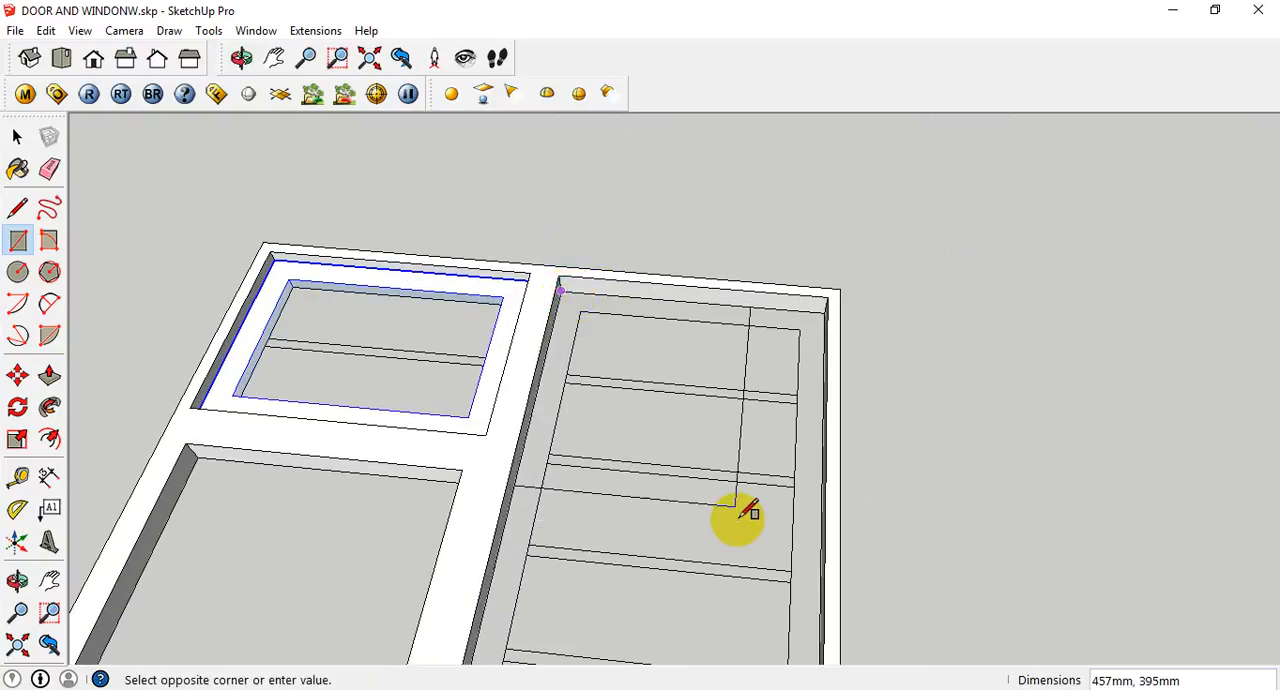
scroll(740, 560, down, 3)
middle_drag(737, 595, 595, 318)
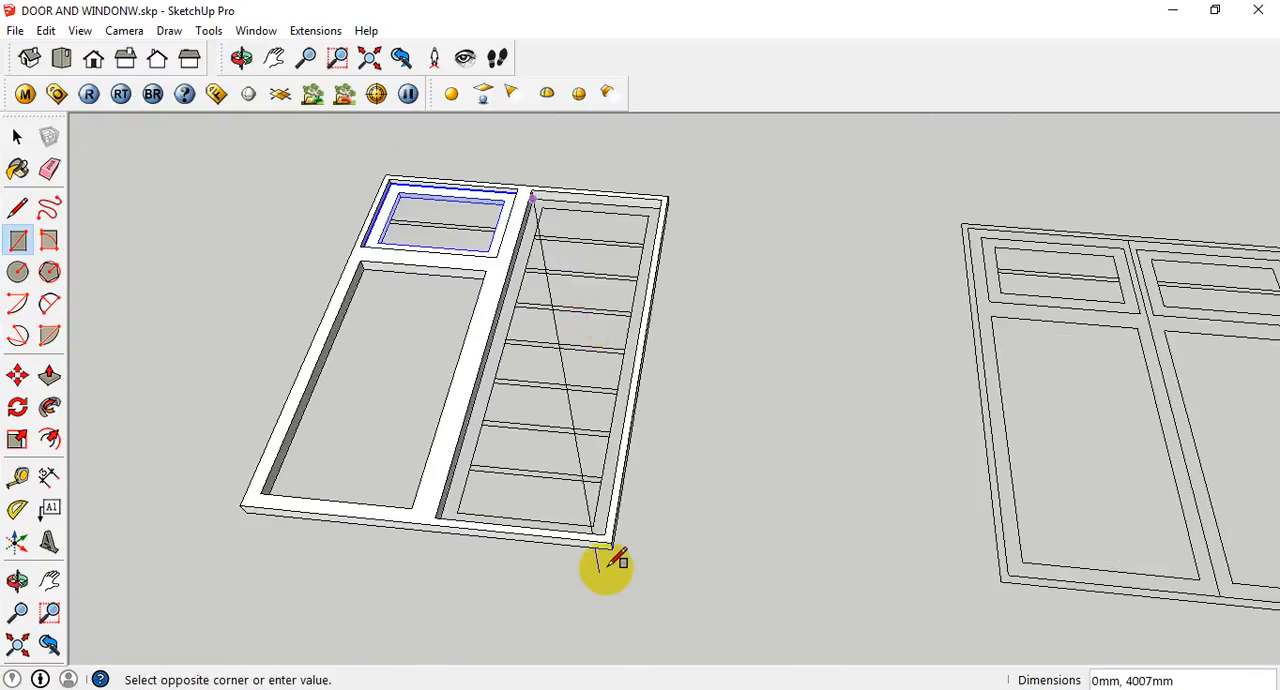
scroll(595, 540, up, 4)
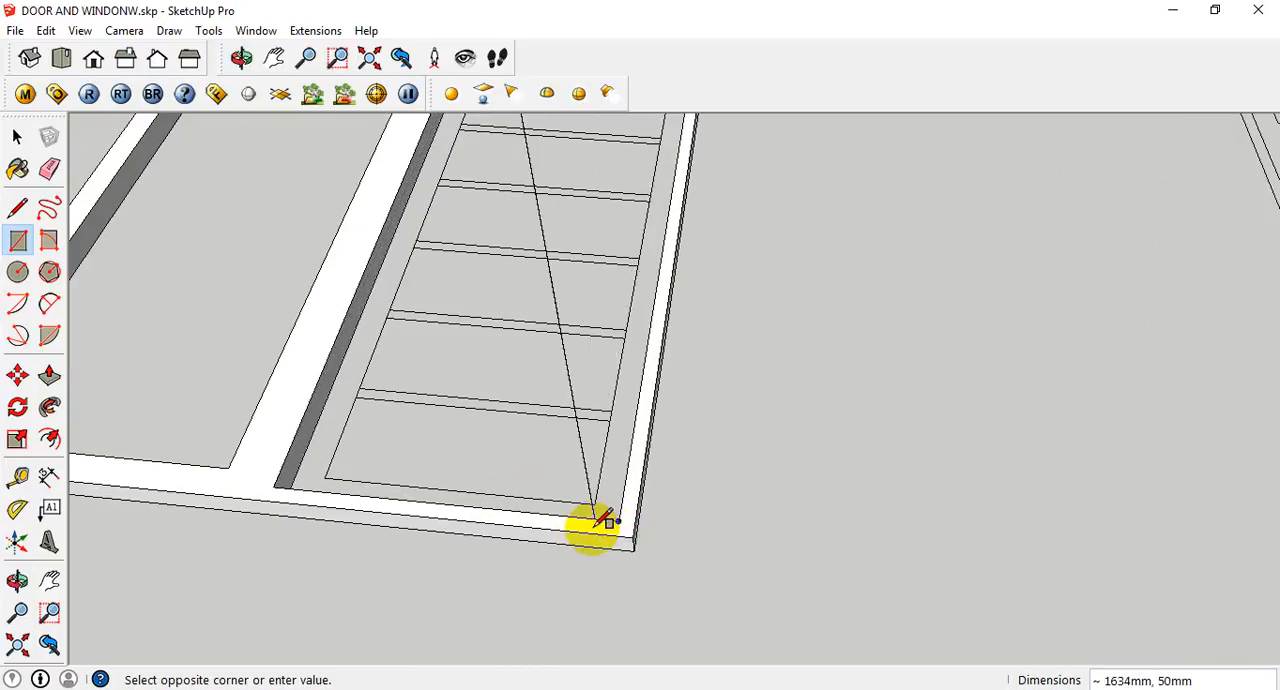
scroll(614, 530, up, 2)
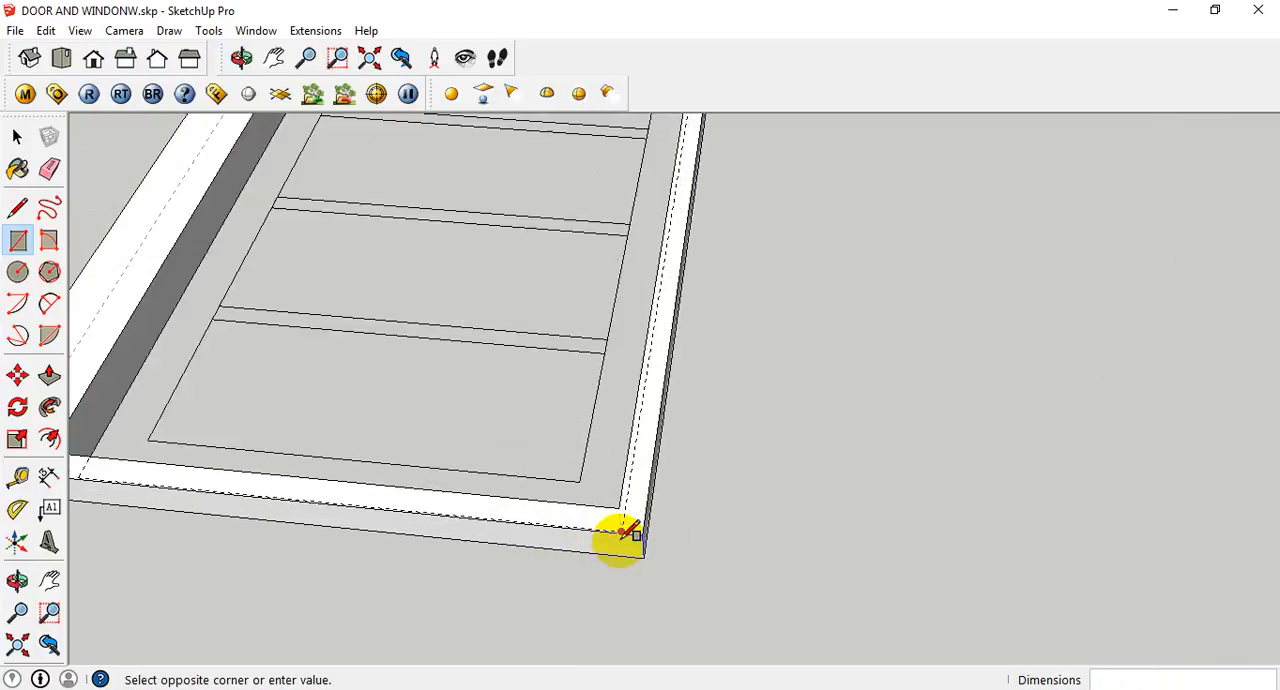
middle_drag(651, 561, 597, 531)
scroll(600, 522, up, 2)
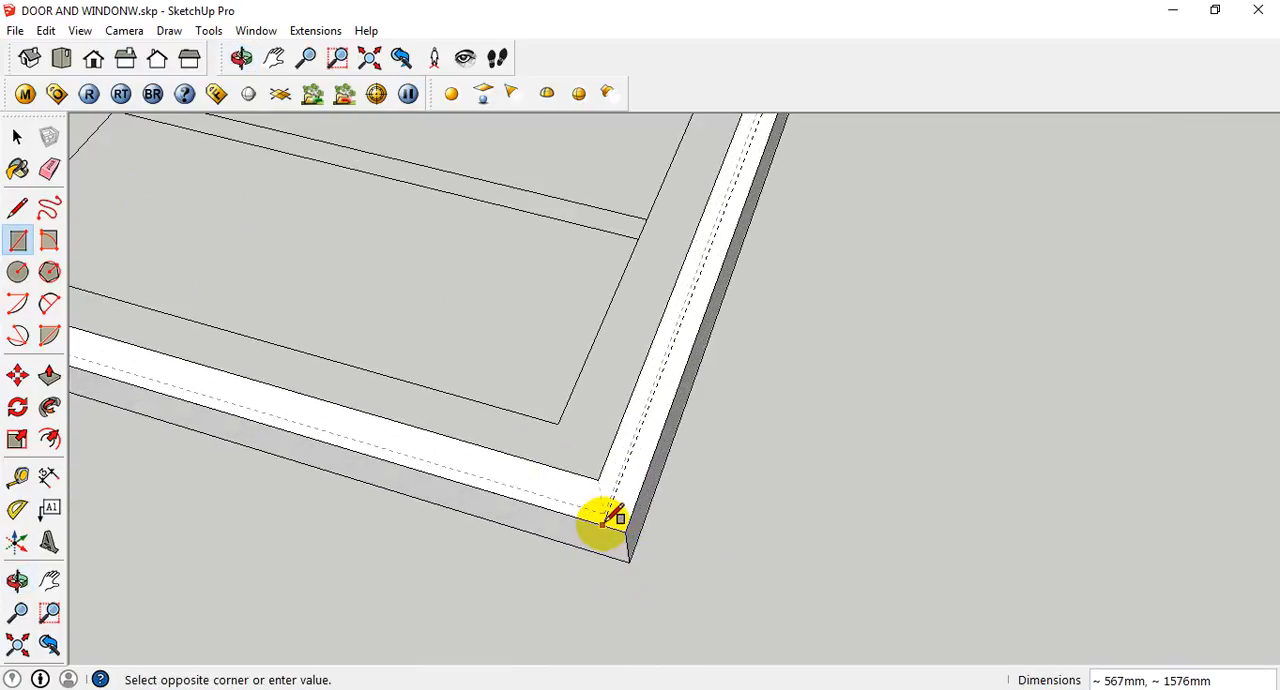
click(605, 510)
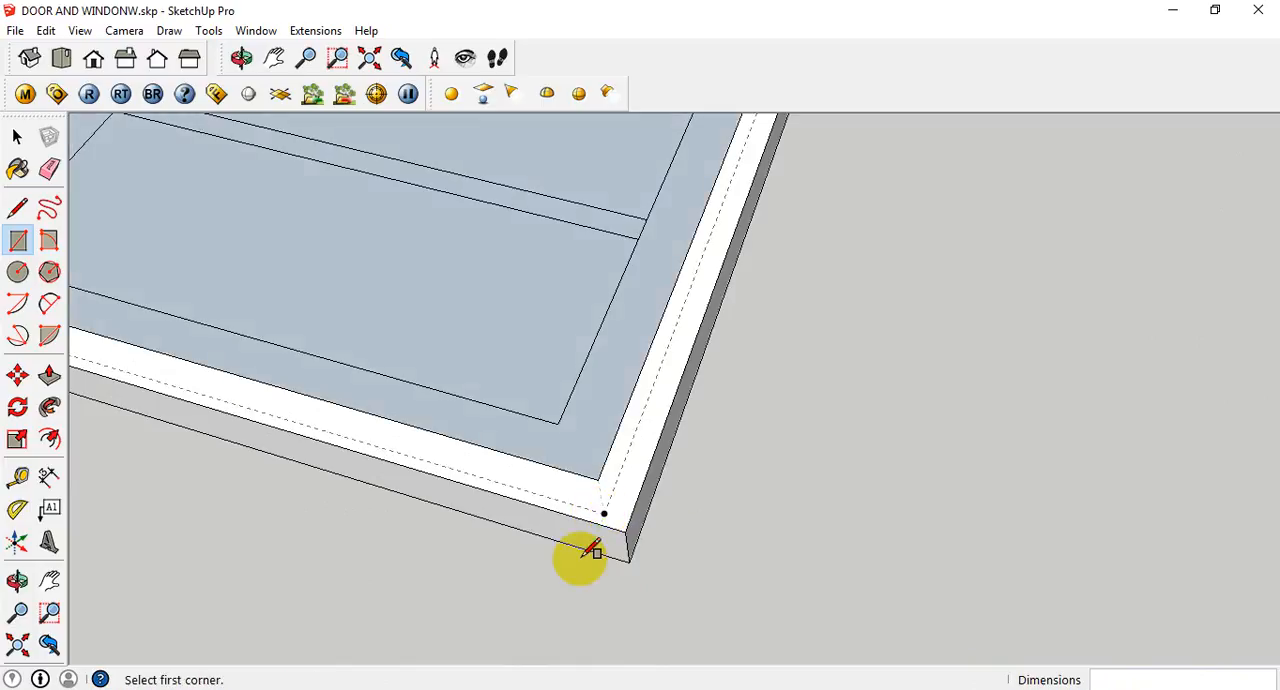
- Trace a 1450 x 455 mm inner rectangle around the louvres and erase the face inside it, leaving the panel's border face
scroll(551, 514, down, 3)
scroll(430, 392, down, 3)
middle_drag(417, 351, 497, 320)
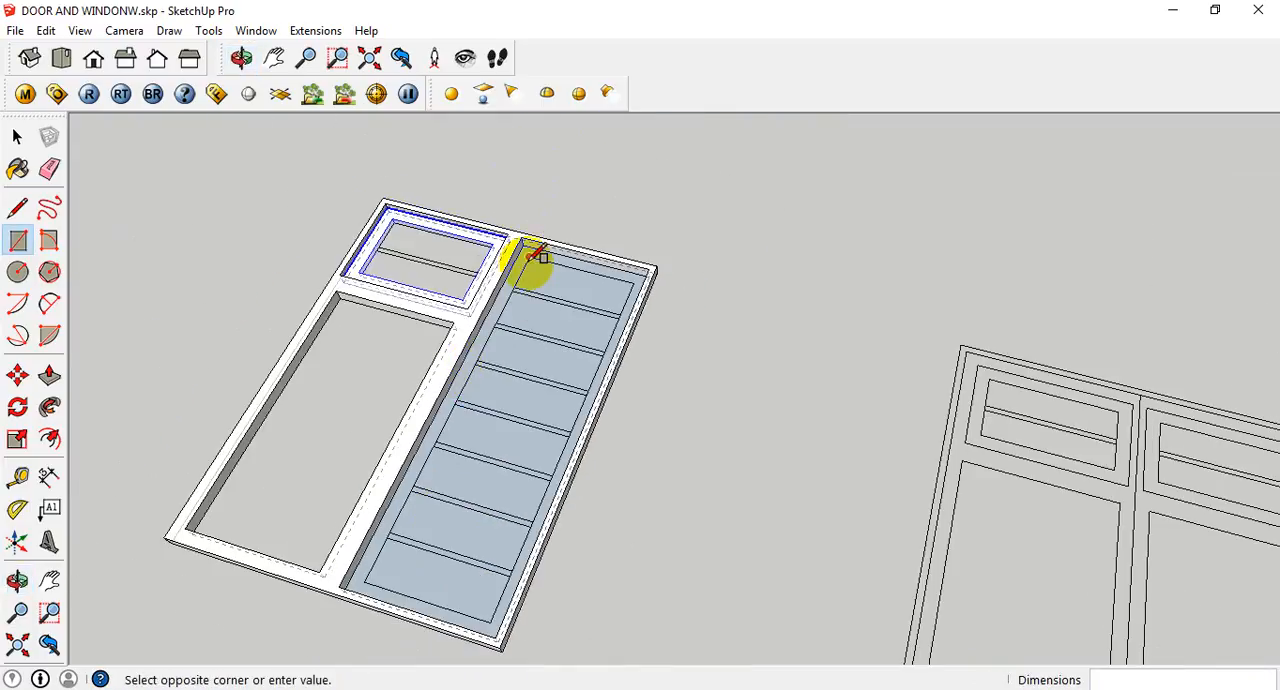
click(488, 625)
key(space)
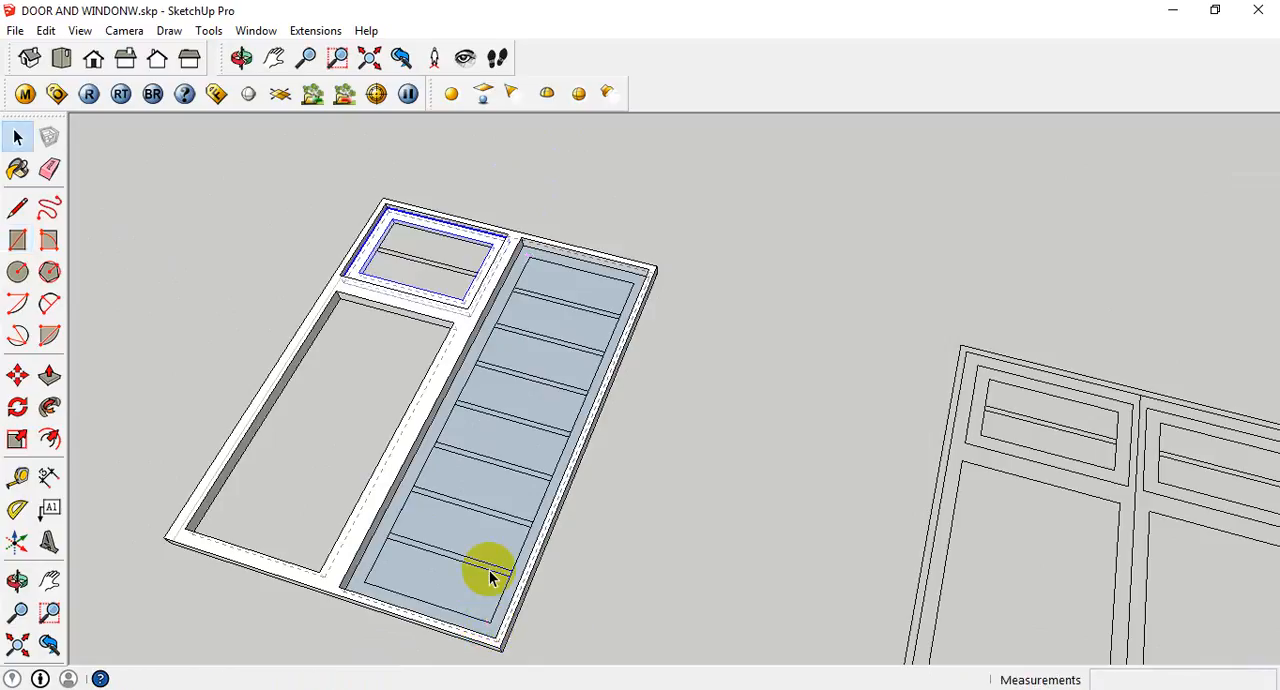
click(474, 543)
right_click(474, 543)
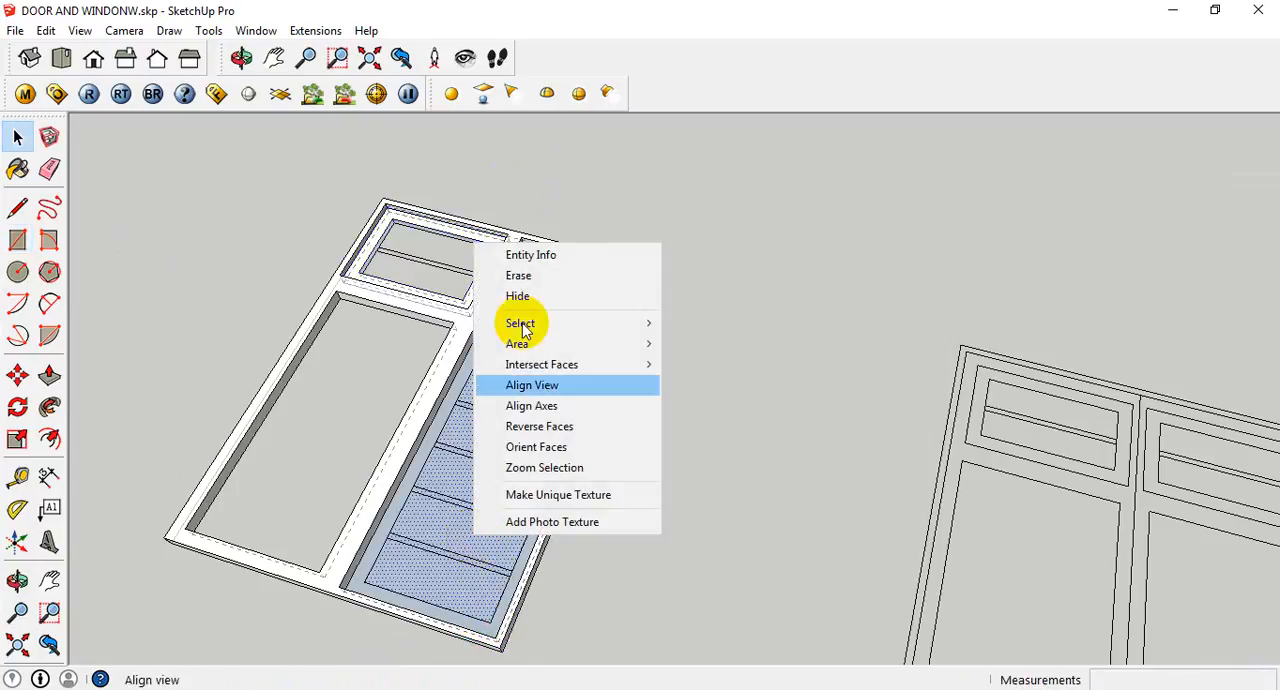
click(521, 280)
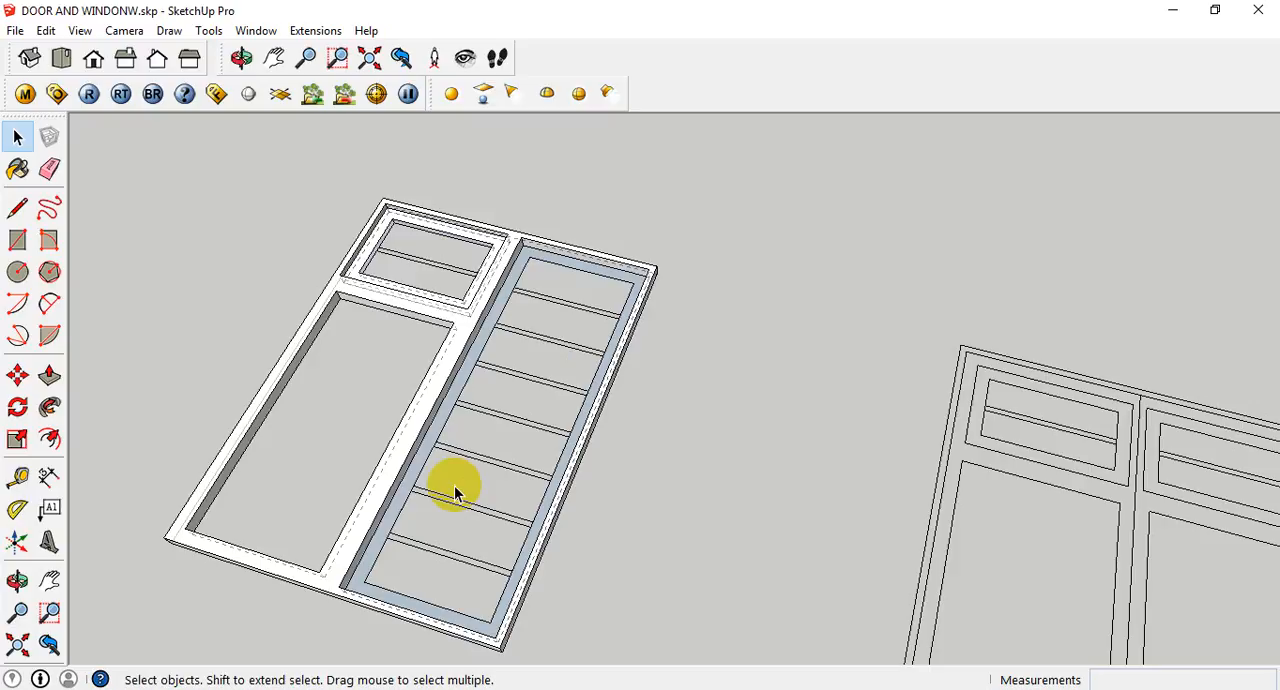
- Extrude the louvred panel's border face upward by 25 mm with Push/Pull
key(p)
scroll(440, 423, up, 2)
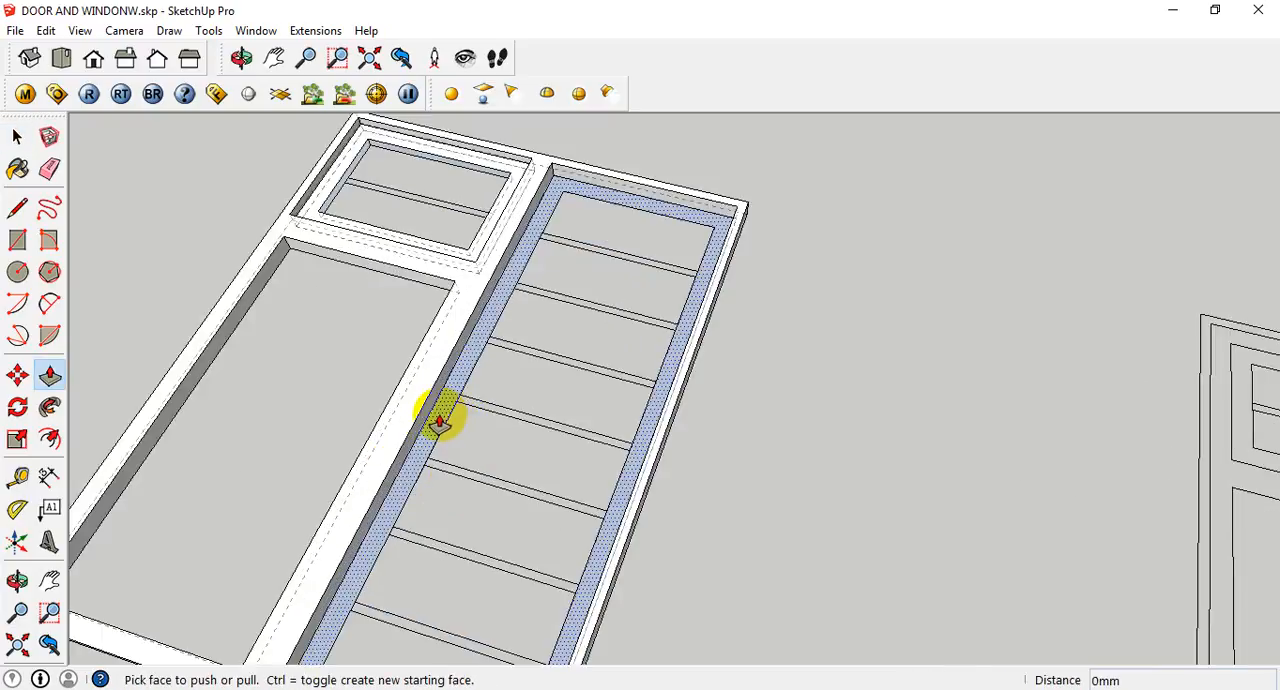
click(440, 423)
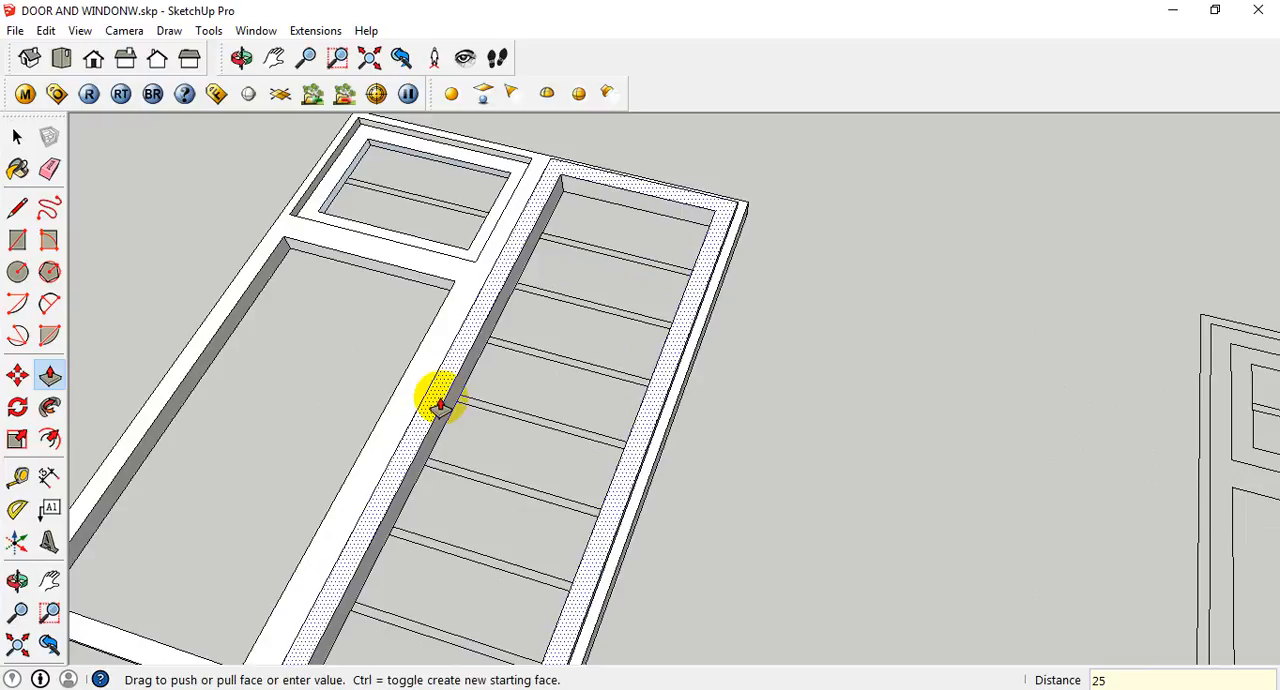
key(Return)
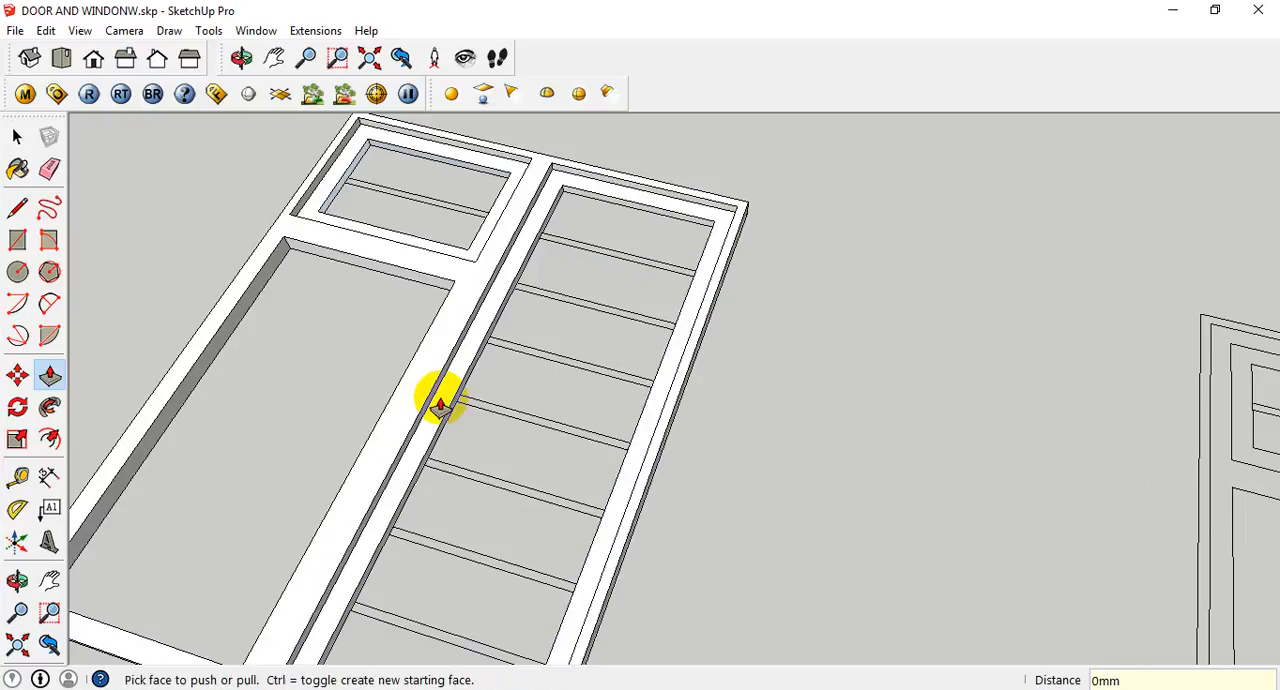
- Make a group from the extruded louvred panel frame
key(space)
double_click(447, 418)
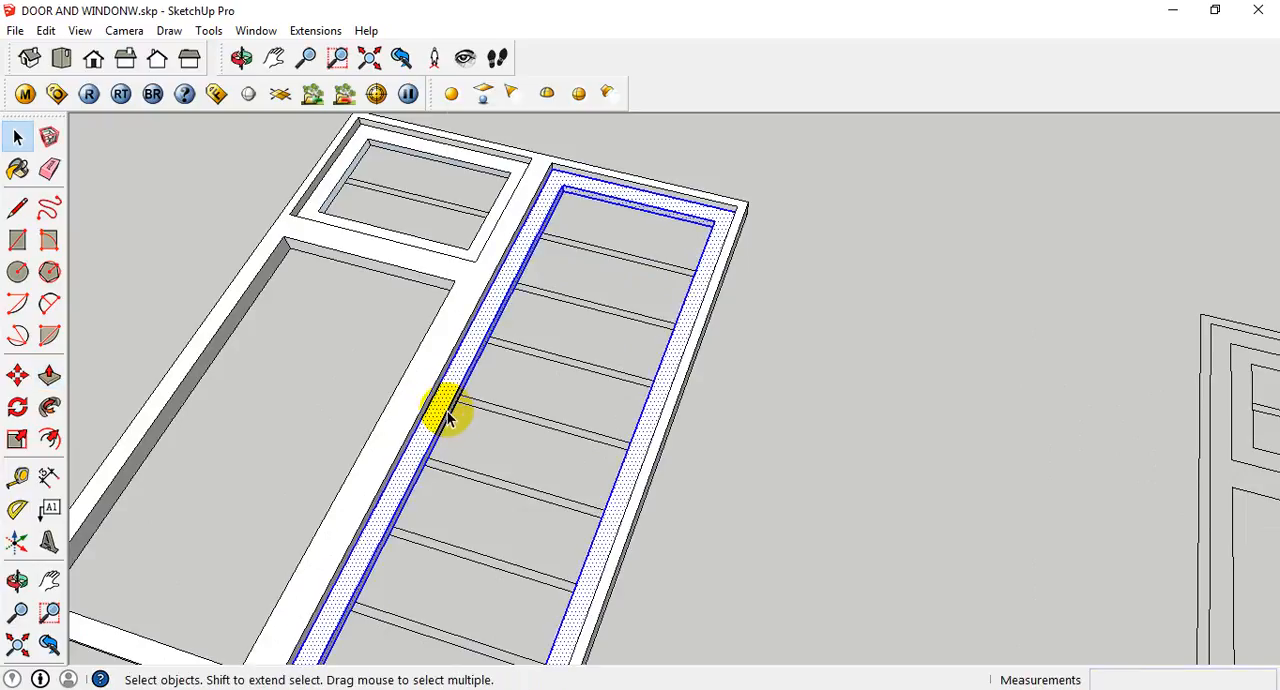
right_click(445, 418)
click(557, 267)
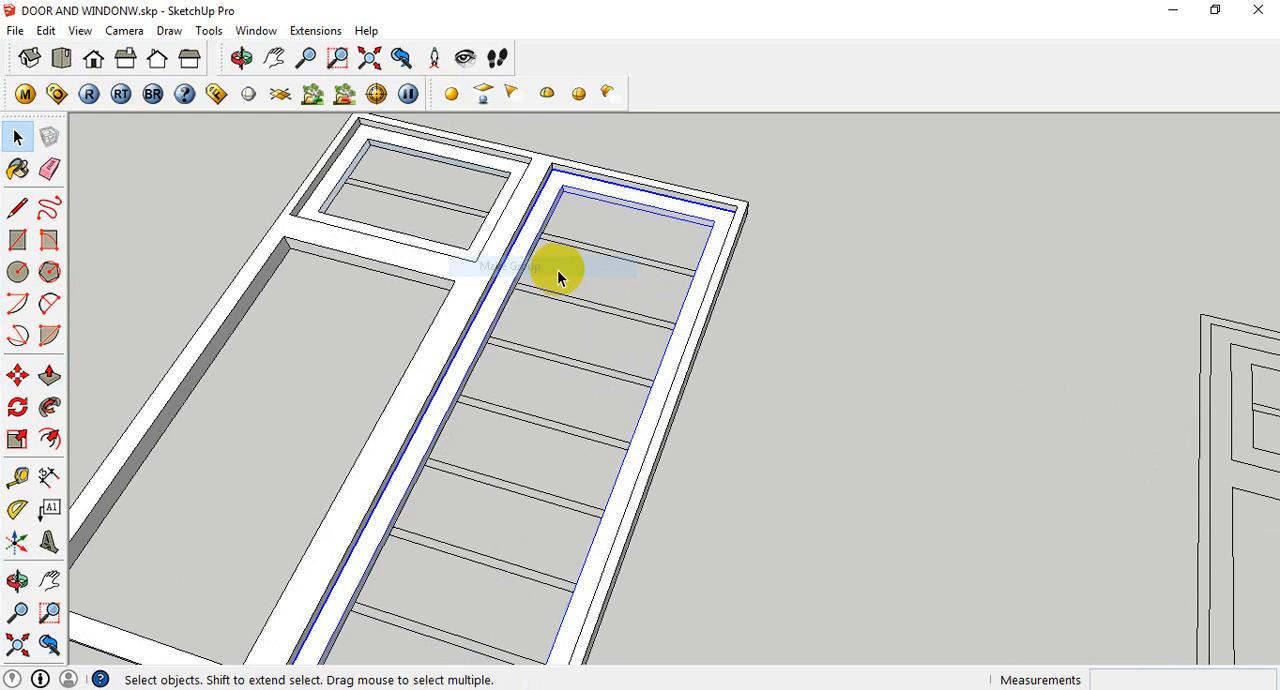
- Trace a 455 x 20 mm rectangle over the uppermost louvre strip, snapping to its opposite corners
scroll(520, 320, down, 2)
middle_drag(477, 369, 409, 349)
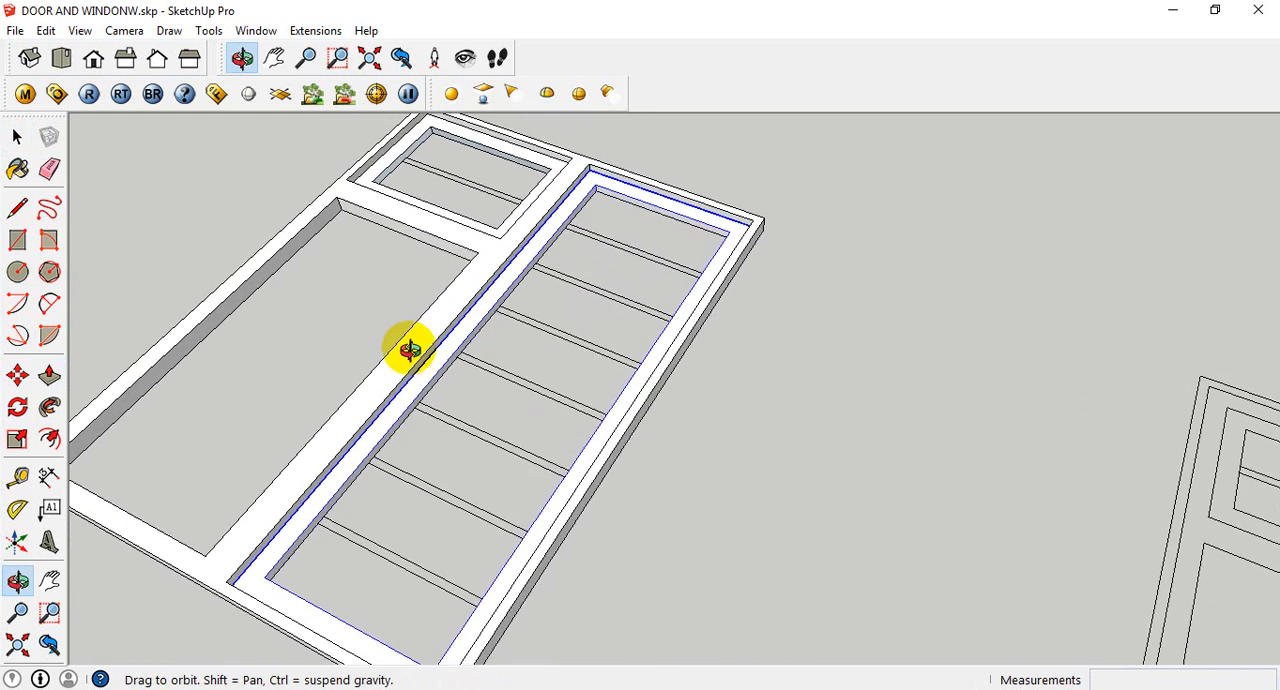
scroll(614, 194, up, 3)
scroll(525, 258, down, 6)
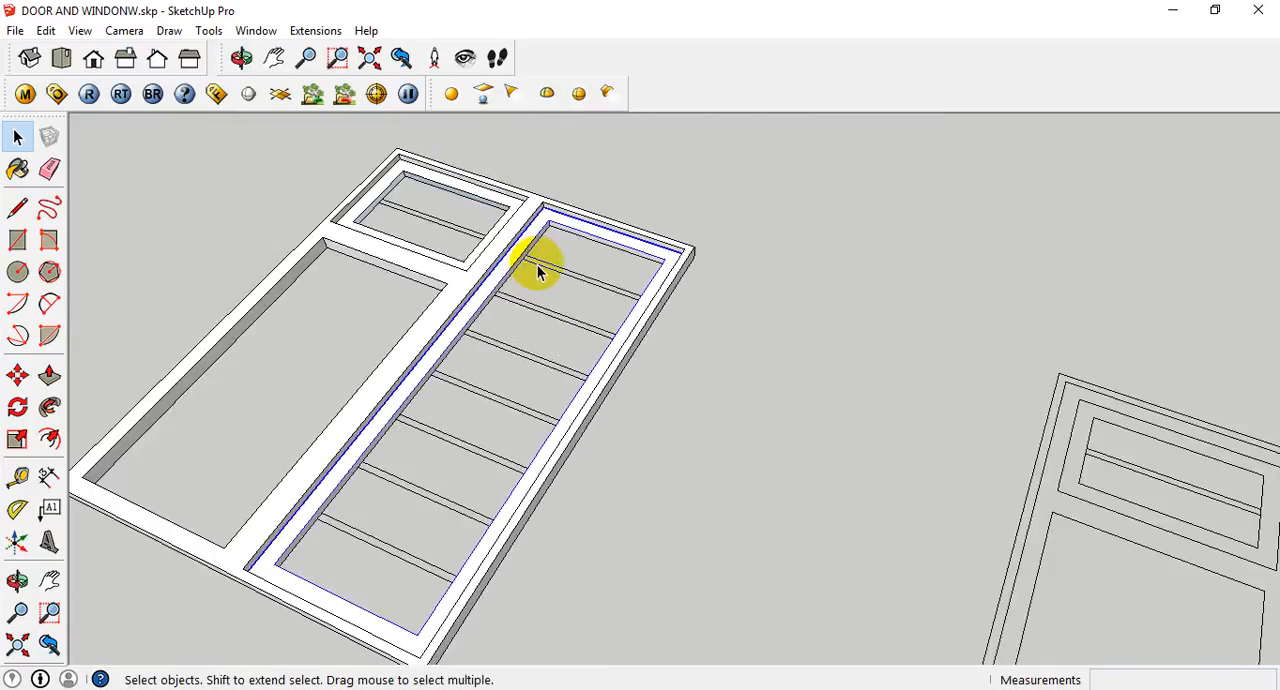
key(r)
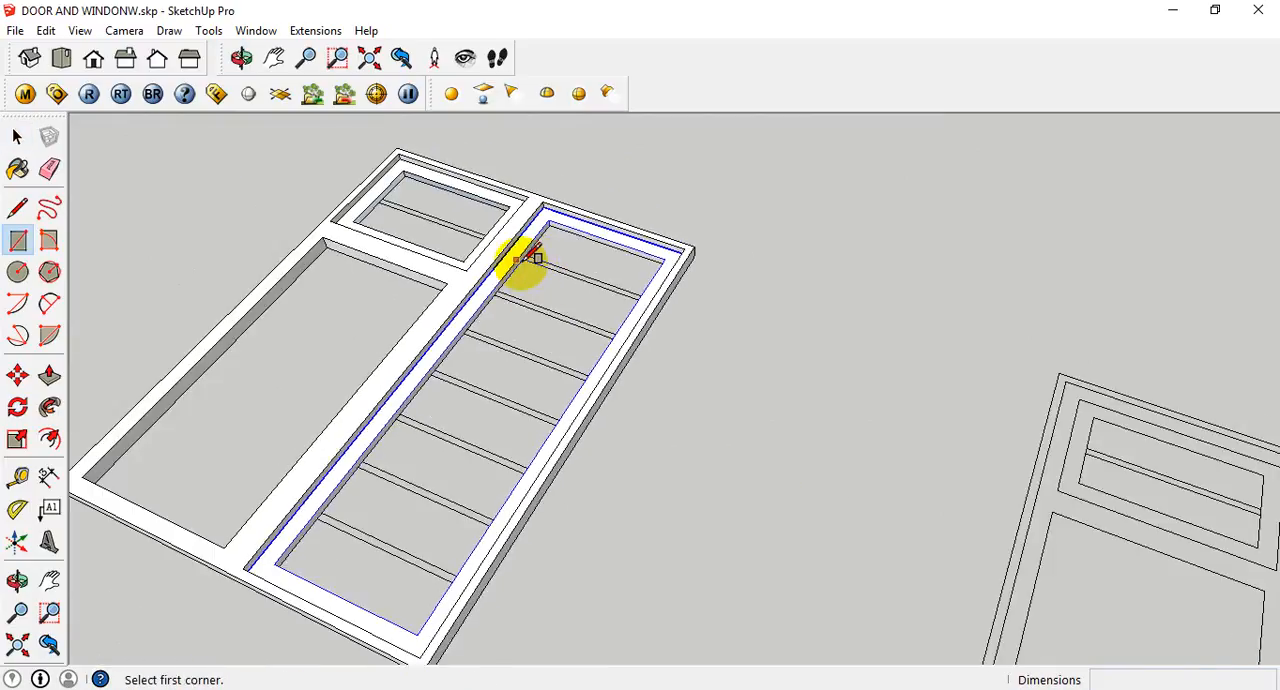
scroll(537, 258, up, 2)
click(523, 258)
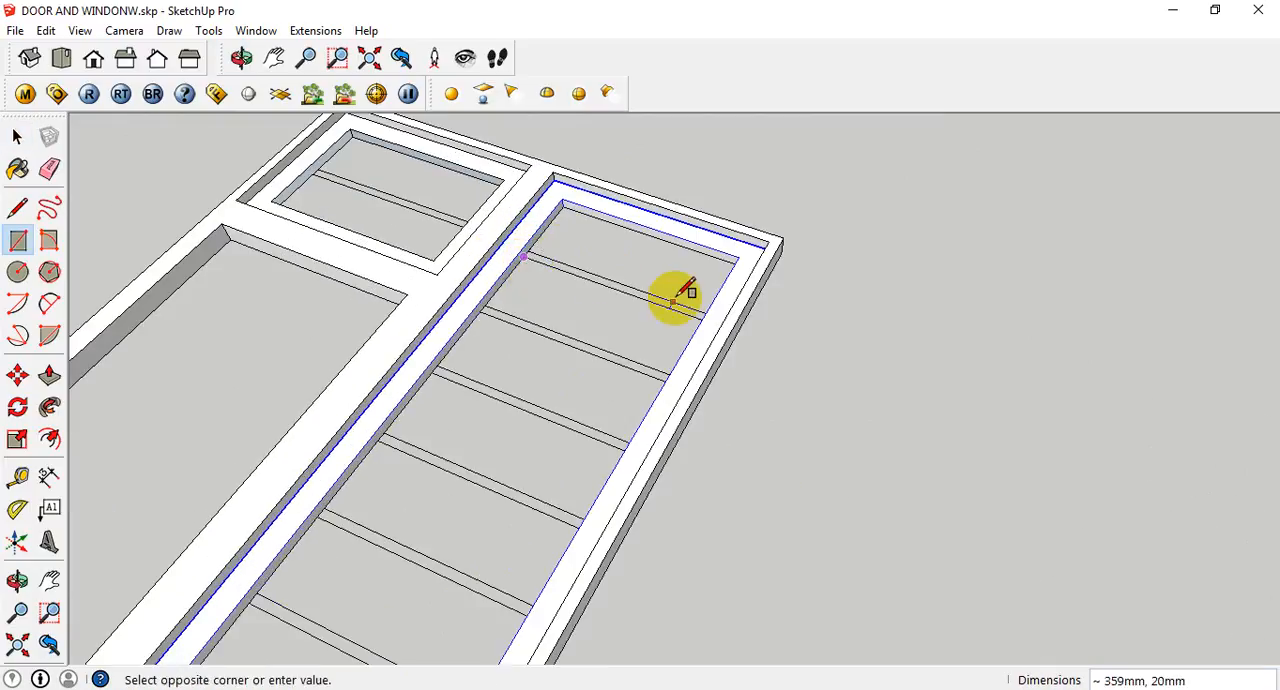
scroll(715, 312, up, 3)
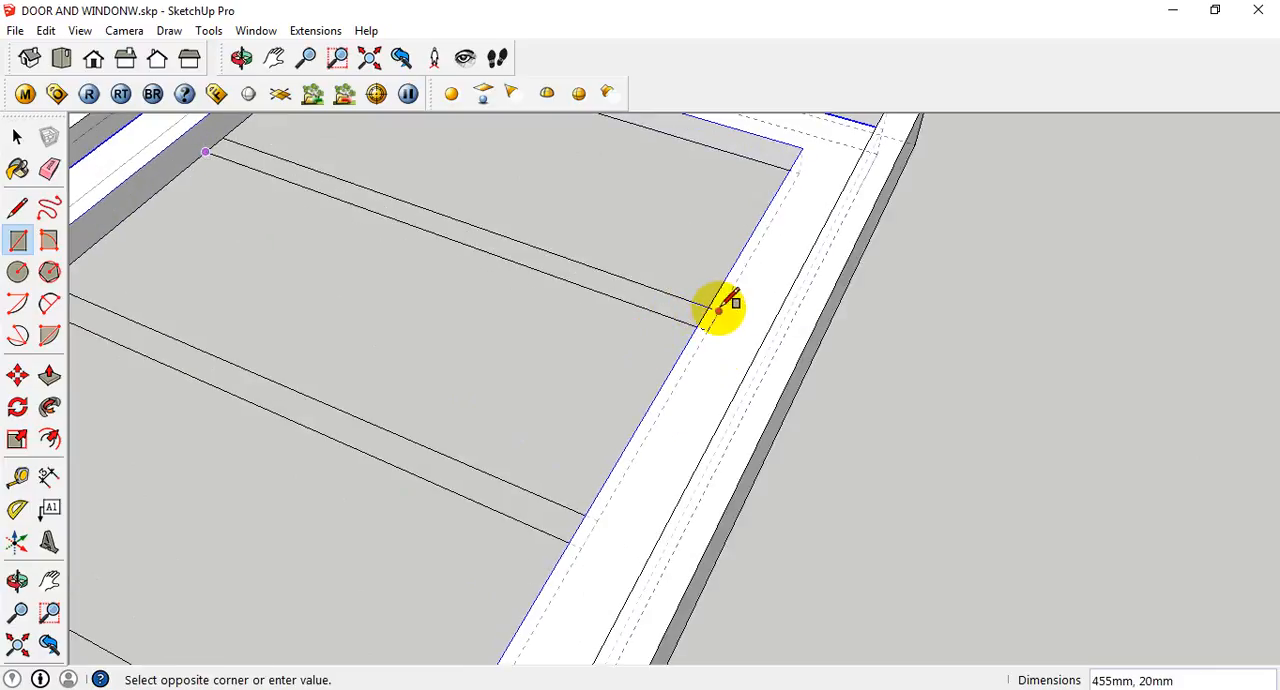
click(706, 322)
middle_drag(452, 330, 557, 395)
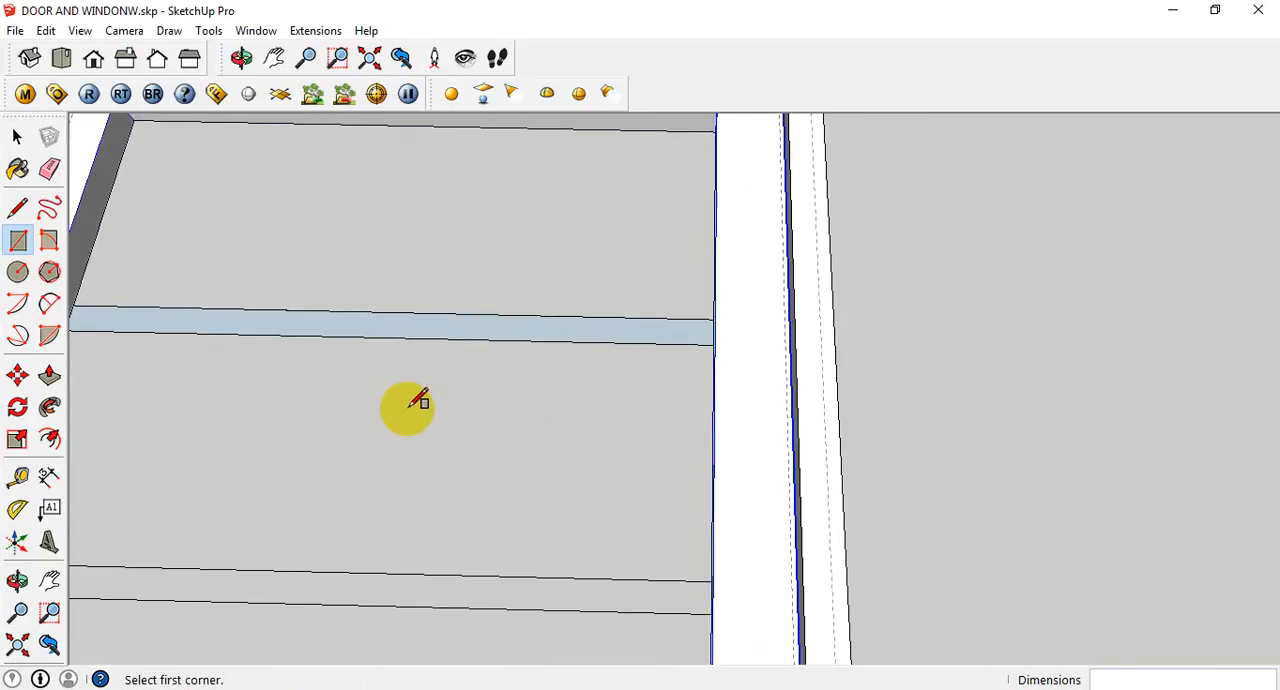
middle_drag(463, 437, 340, 433)
scroll(334, 342, down, 1)
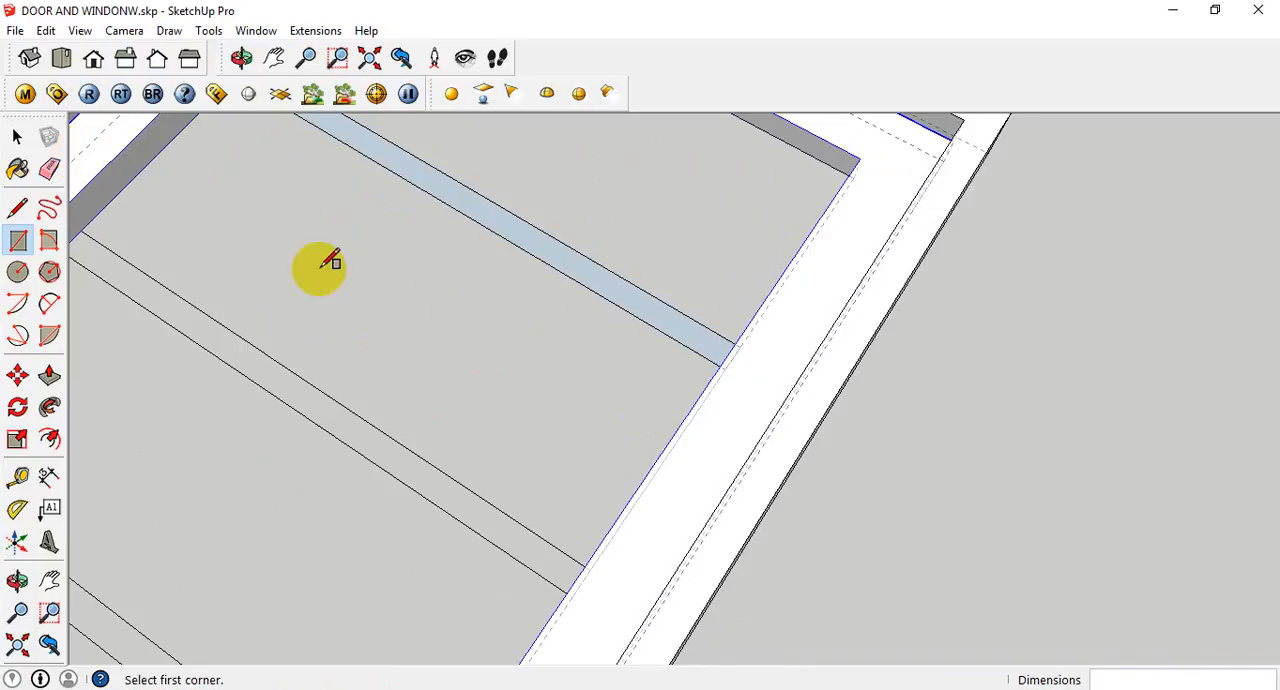
scroll(460, 370, down, 1)
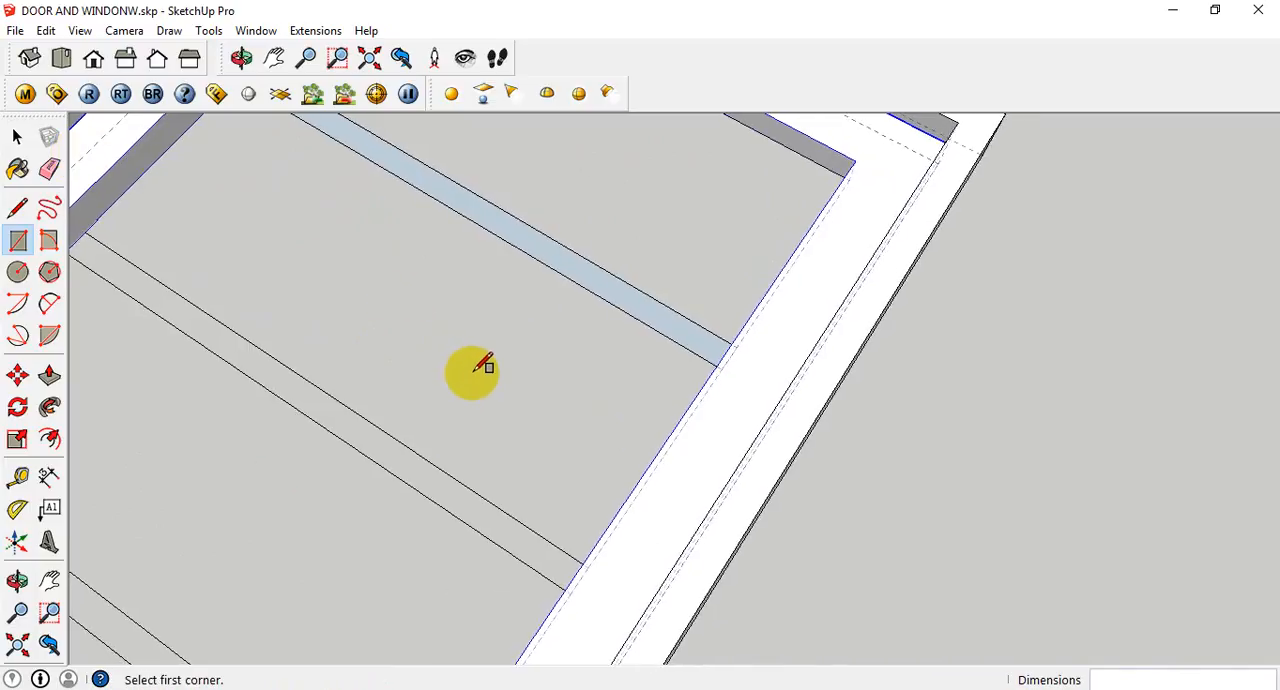
scroll(613, 374, down, 2)
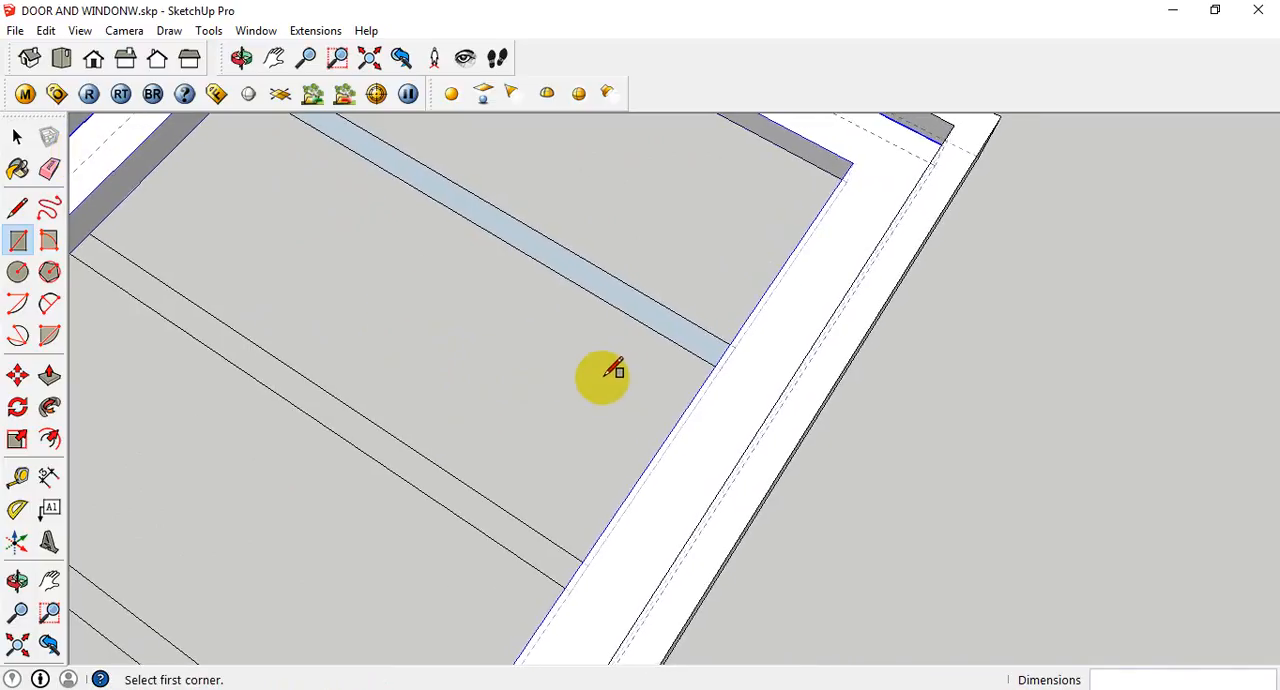
scroll(478, 380, down, 1)
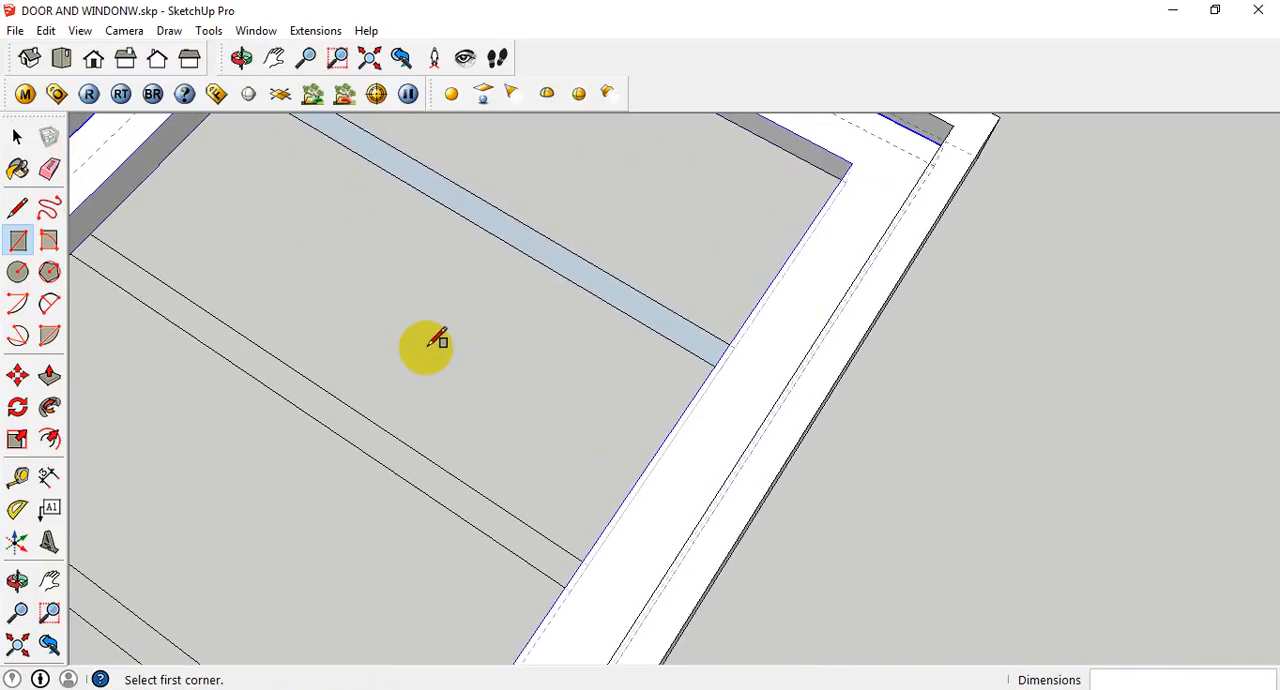
scroll(478, 375, down, 1)
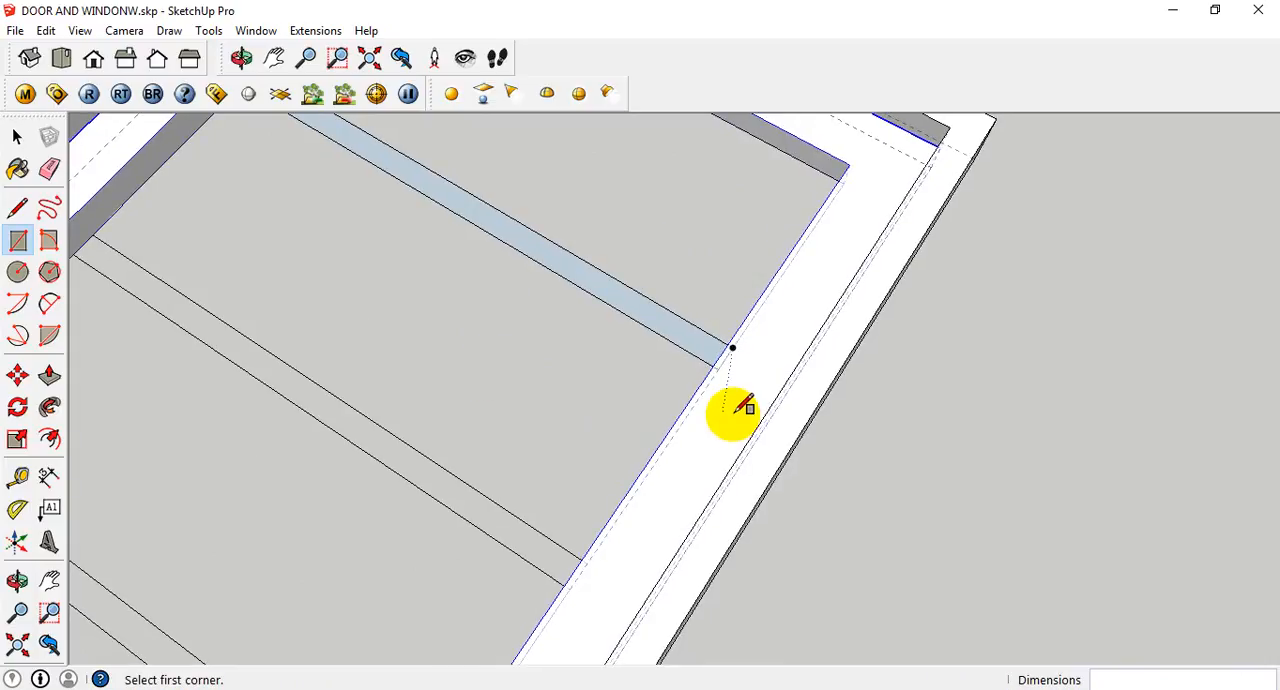
scroll(740, 403, down, 3)
scroll(740, 405, down, 5)
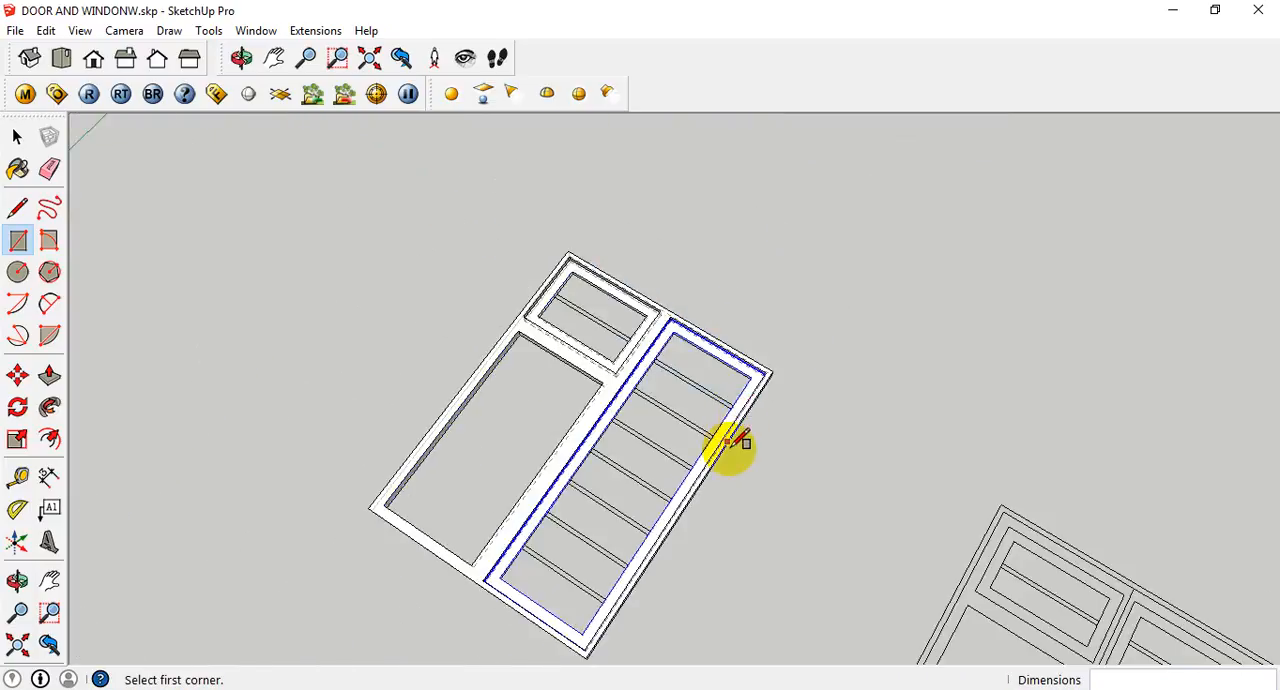
middle_drag(700, 483, 557, 531)
scroll(540, 527, down, 3)
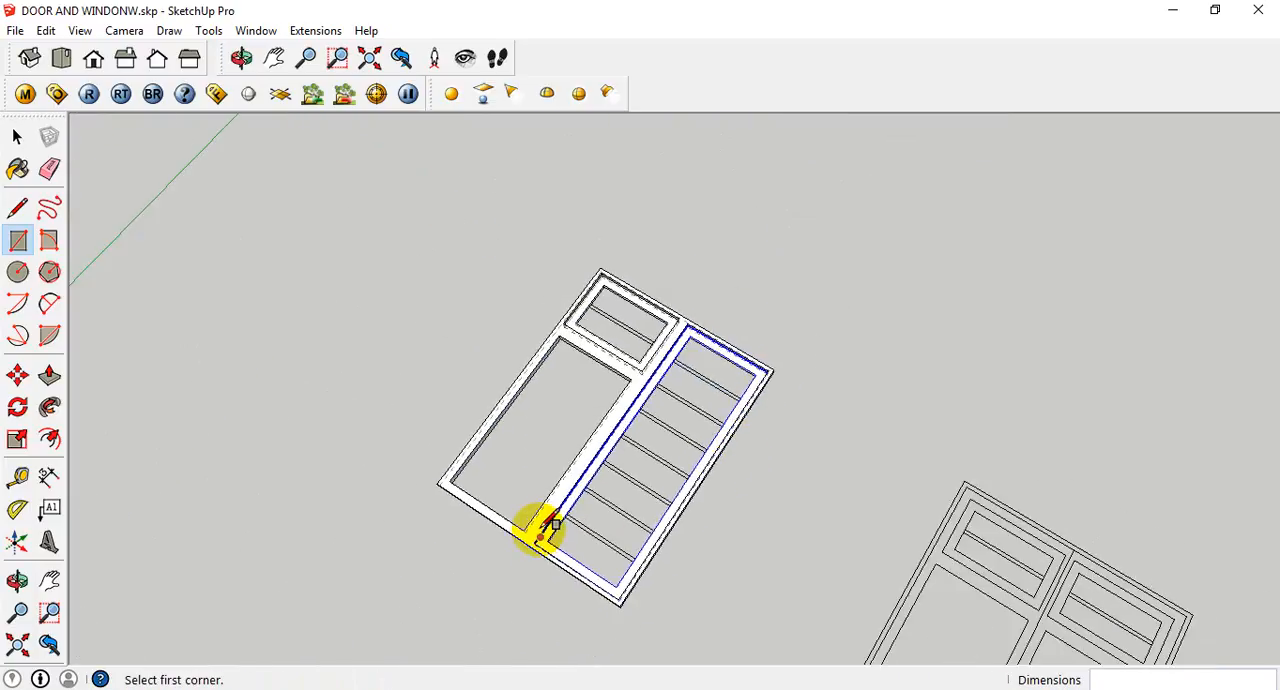
scroll(541, 529, up, 5)
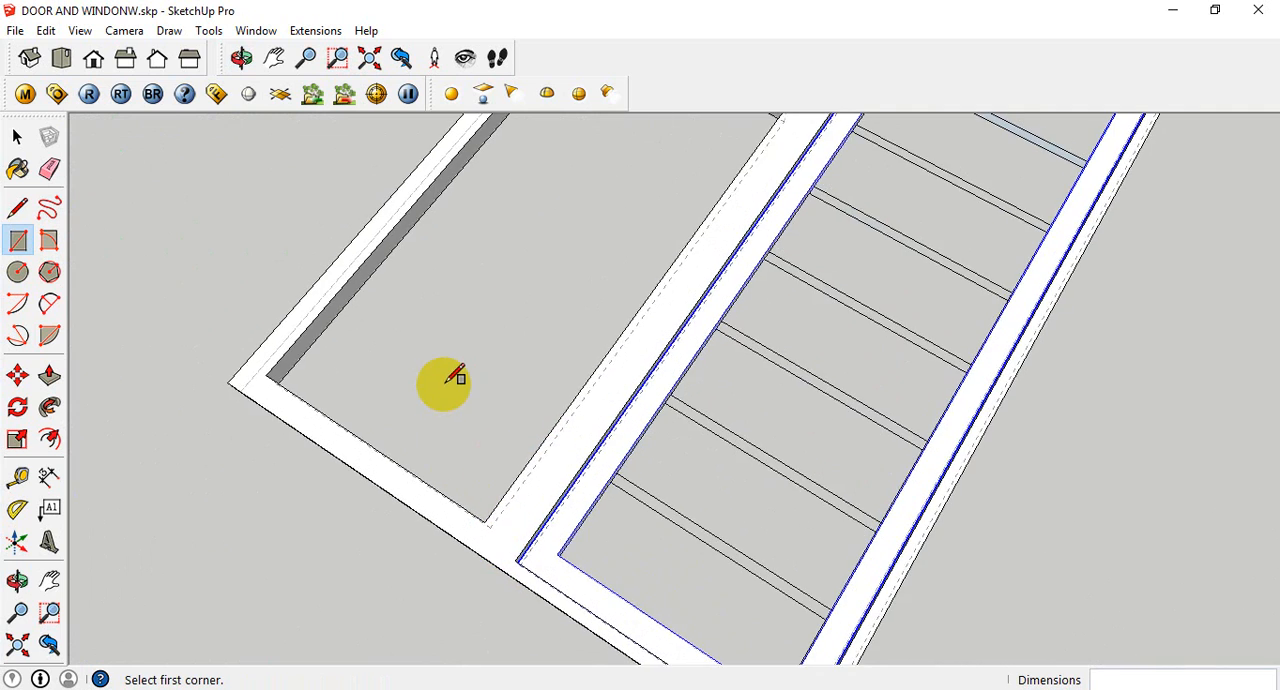
scroll(448, 384, down, 4)
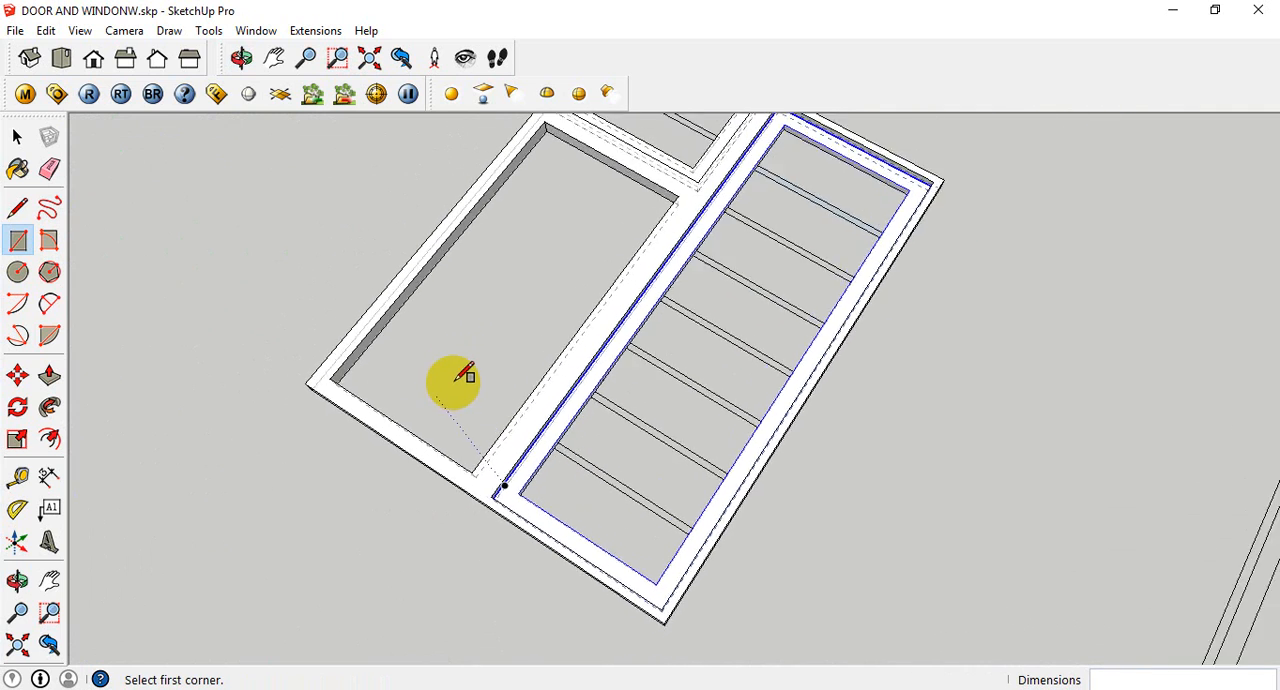
scroll(450, 384, up, 1)
scroll(529, 459, down, 3)
scroll(531, 460, up, 3)
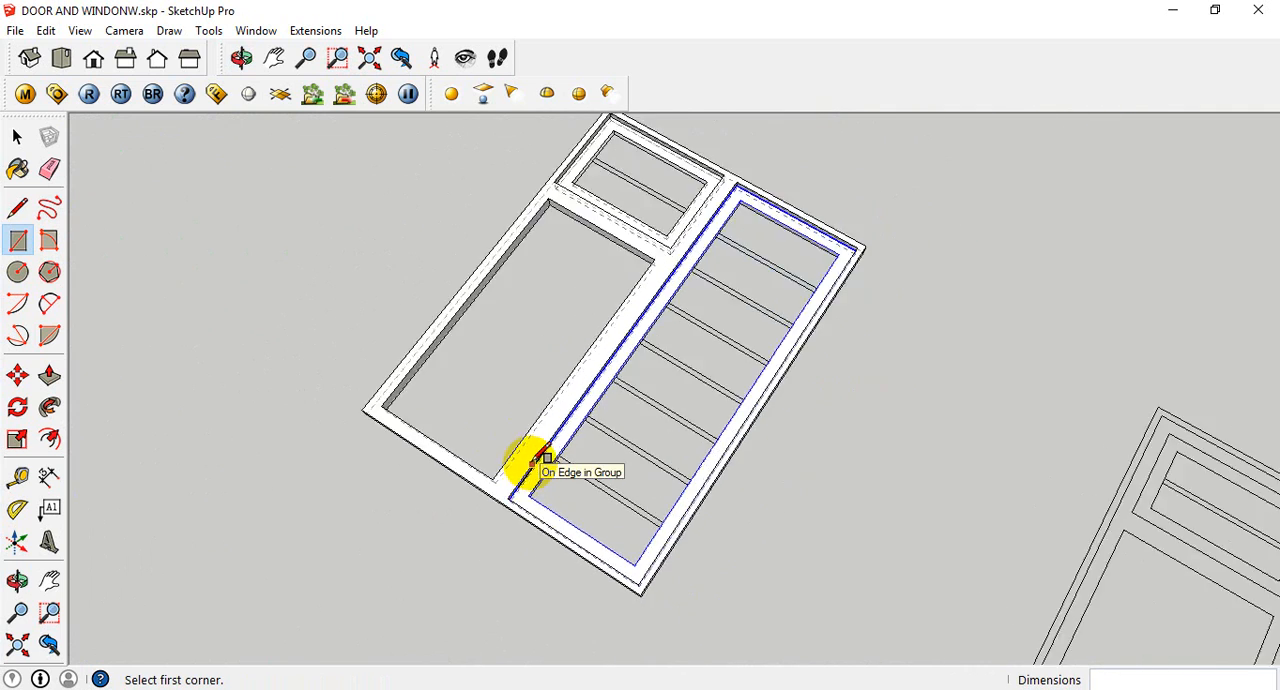
scroll(540, 460, down, 1)
scroll(540, 458, up, 1)
scroll(540, 458, down, 3)
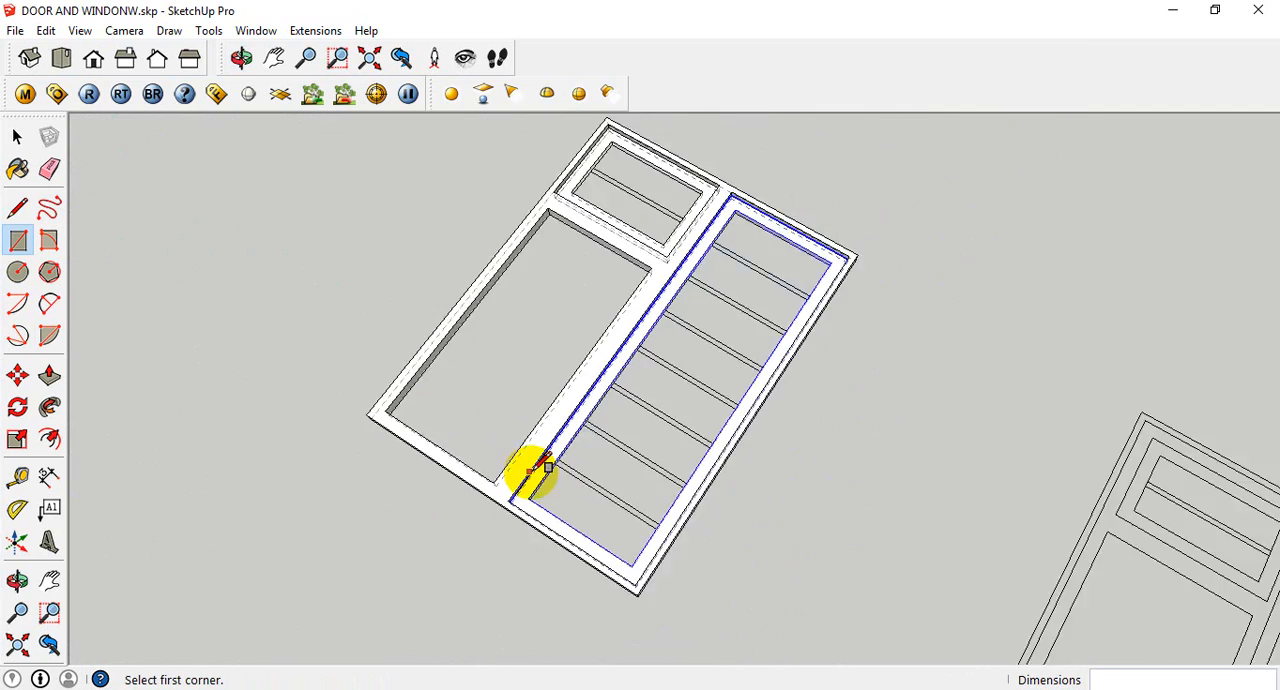
scroll(542, 462, up, 4)
scroll(536, 458, up, 2)
middle_drag(749, 300, 626, 282)
scroll(820, 331, down, 8)
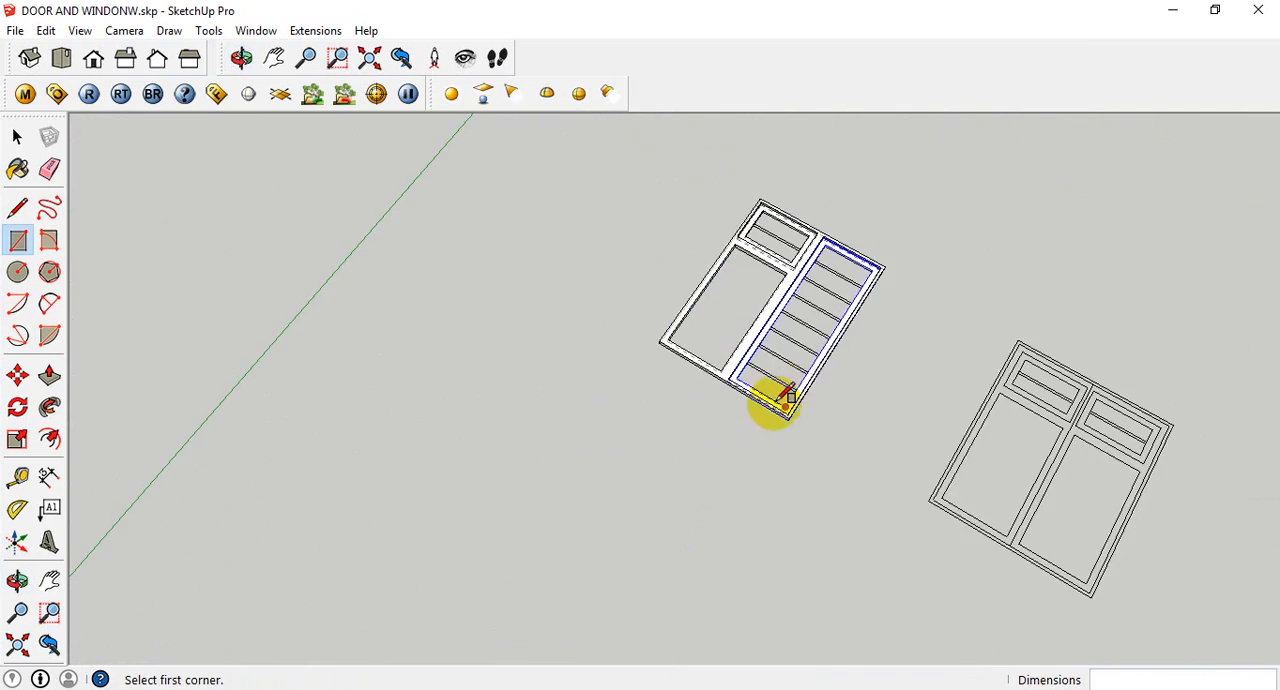
middle_drag(771, 400, 803, 251)
scroll(843, 294, up, 6)
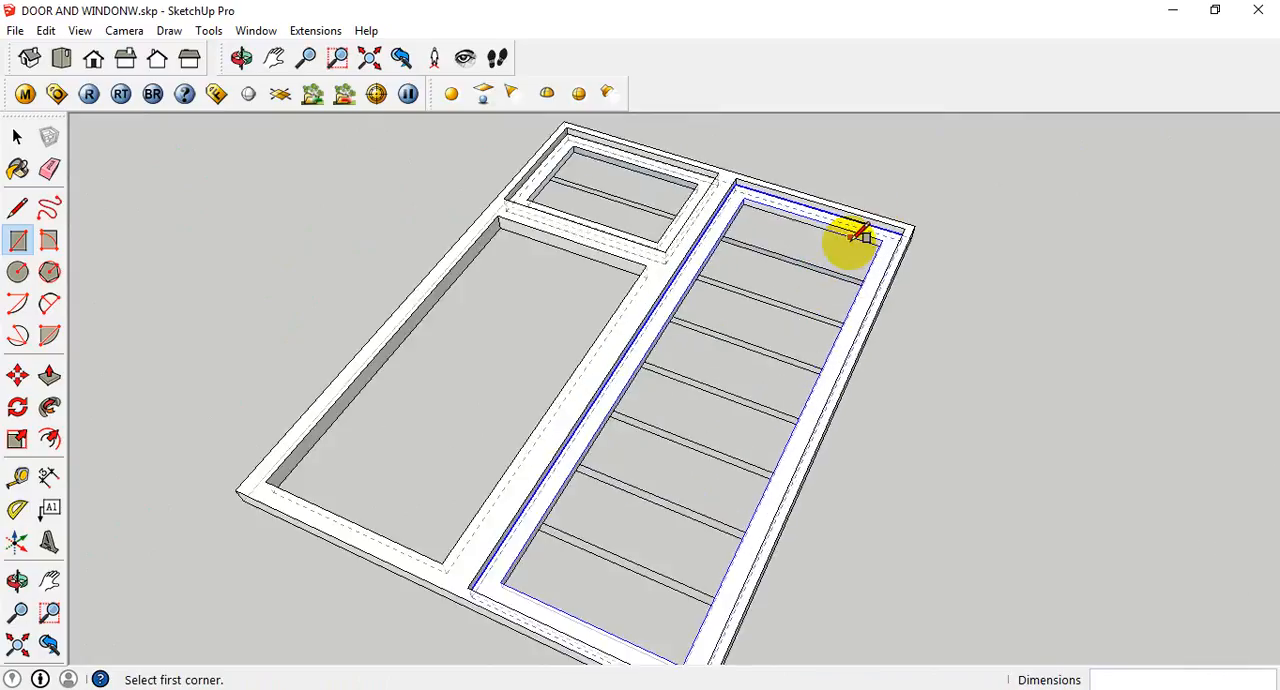
scroll(857, 240, up, 4)
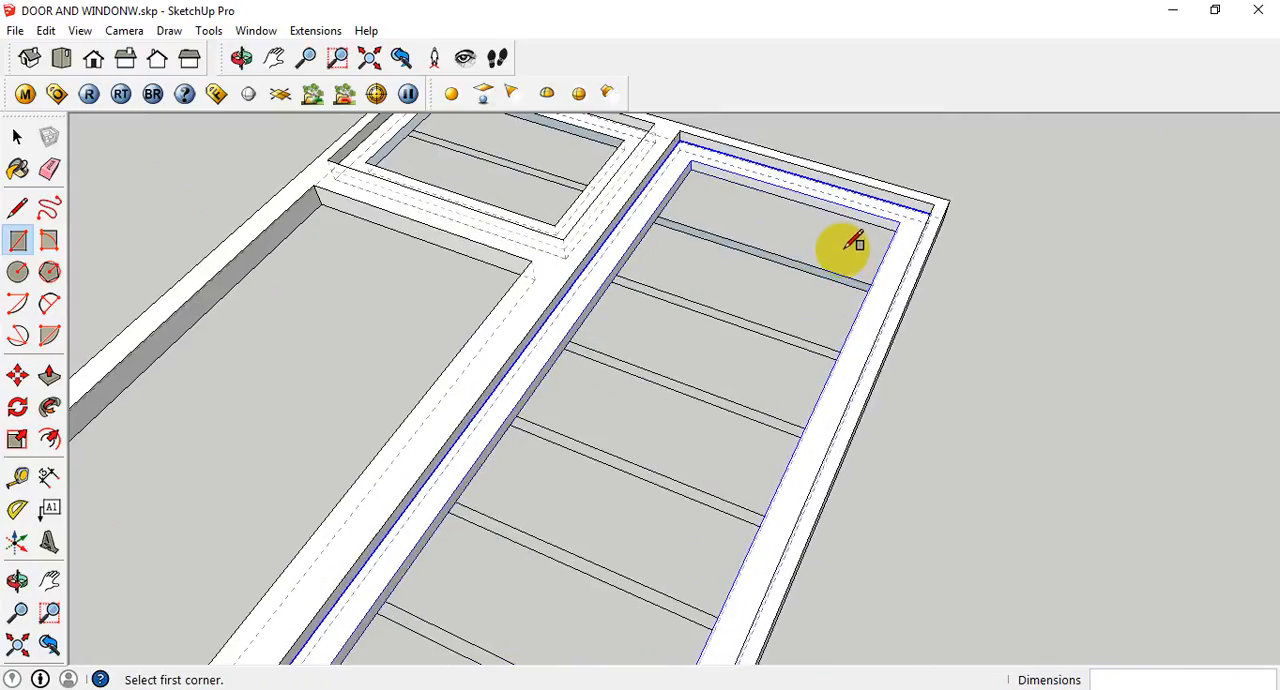
scroll(905, 270, up, 4)
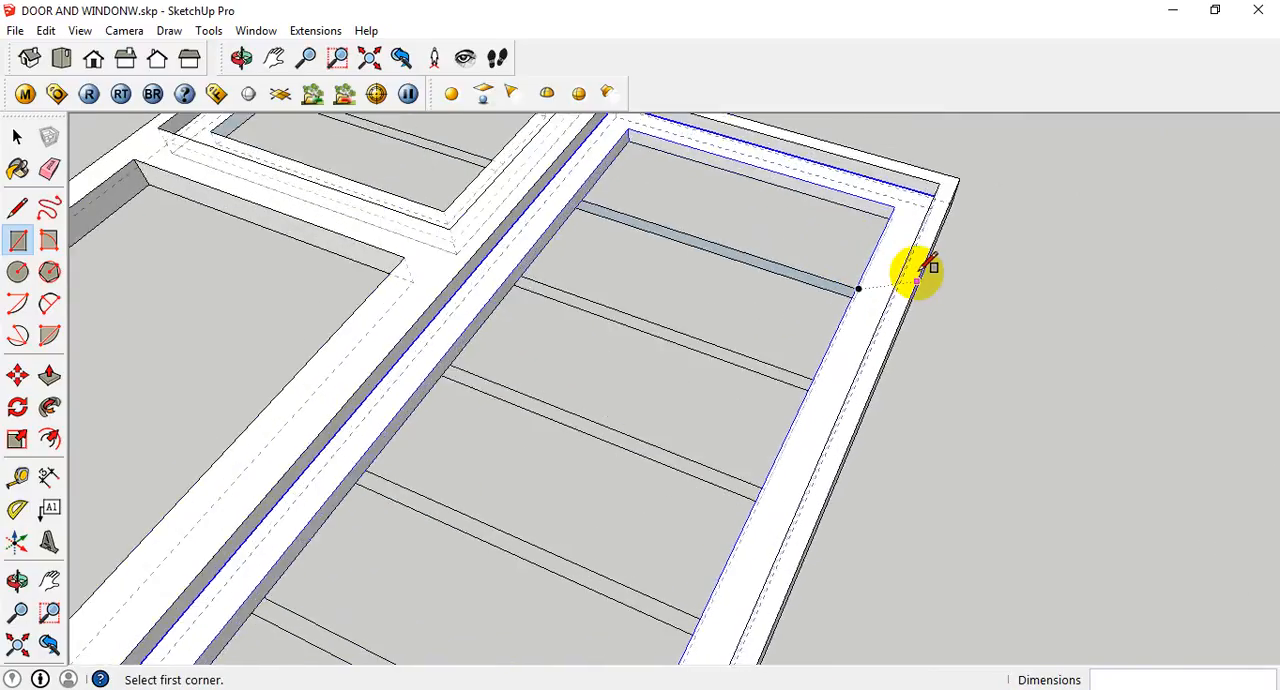
scroll(830, 317, down, 4)
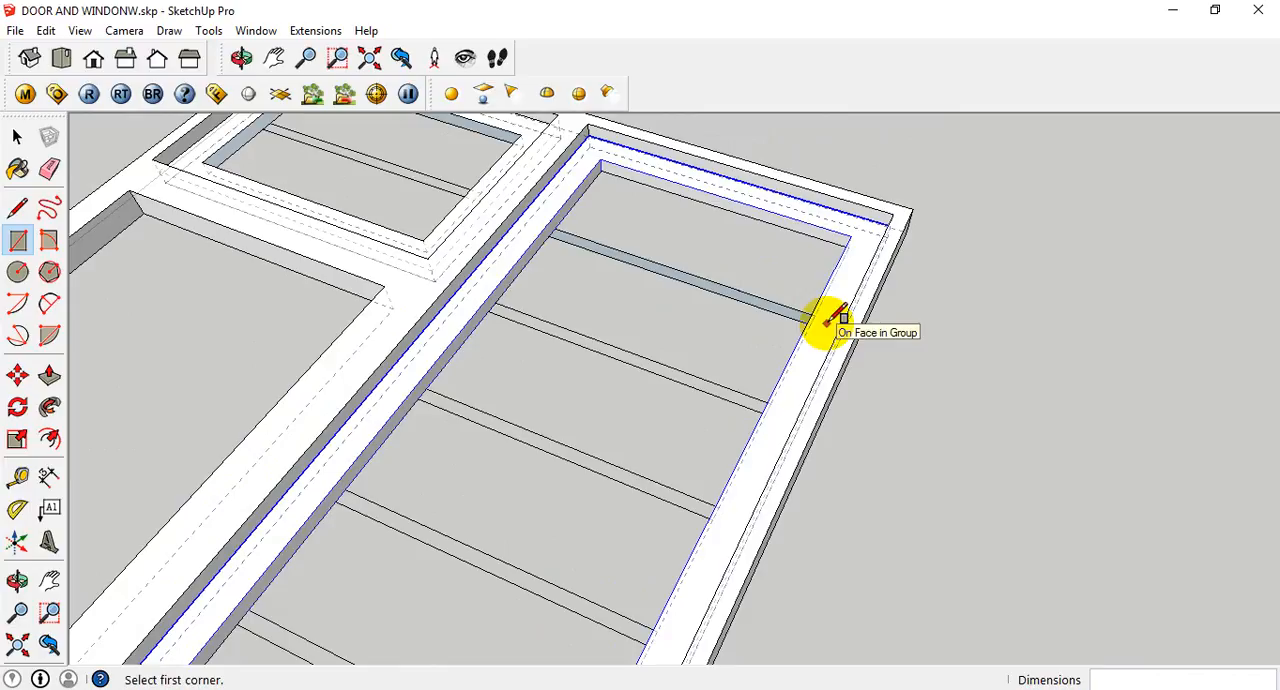
- Extrude the uppermost louvre strip's face upward by 10 mm with Push/Pull
key(p)
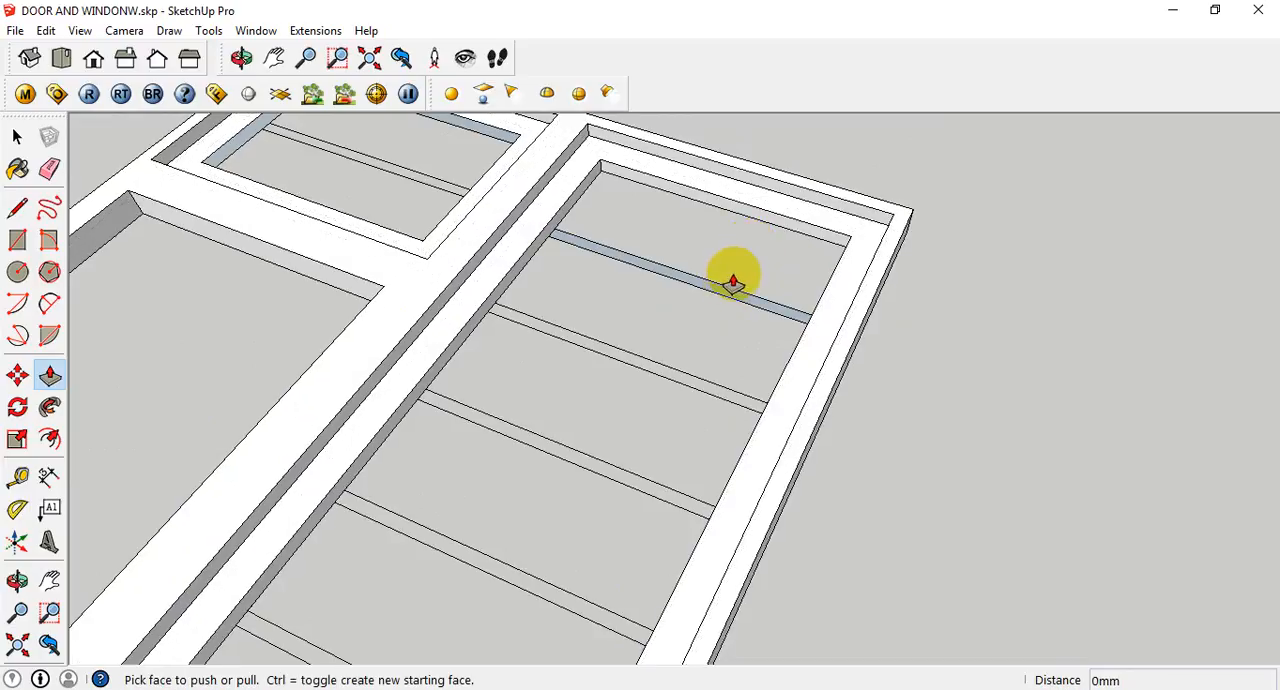
scroll(834, 320, up, 2)
scroll(737, 306, up, 3)
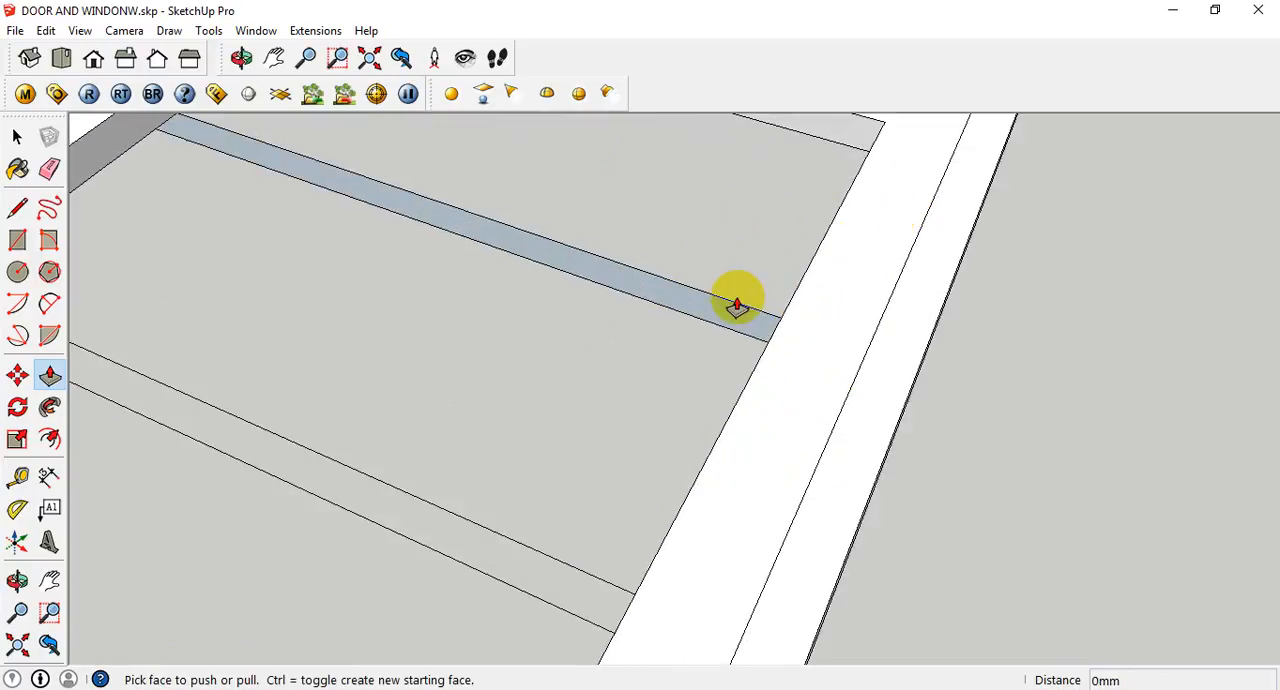
click(726, 302)
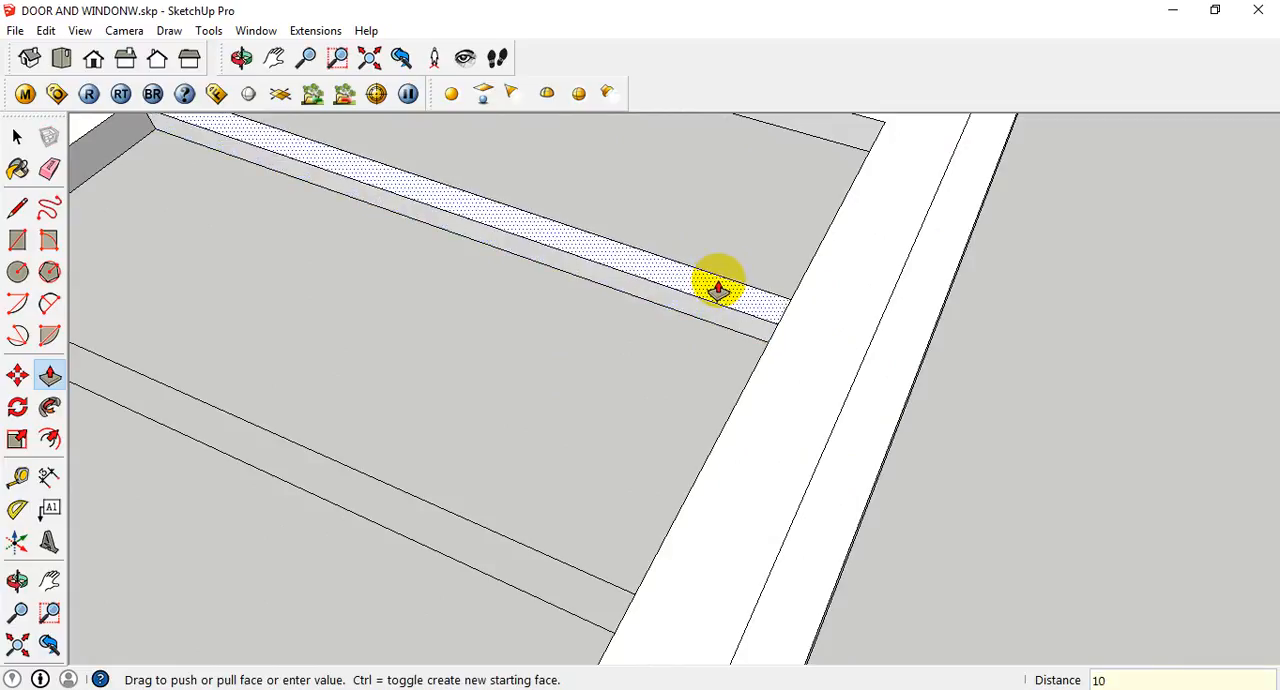
text(10)
key(Return)
scroll(700, 300, down, 3)
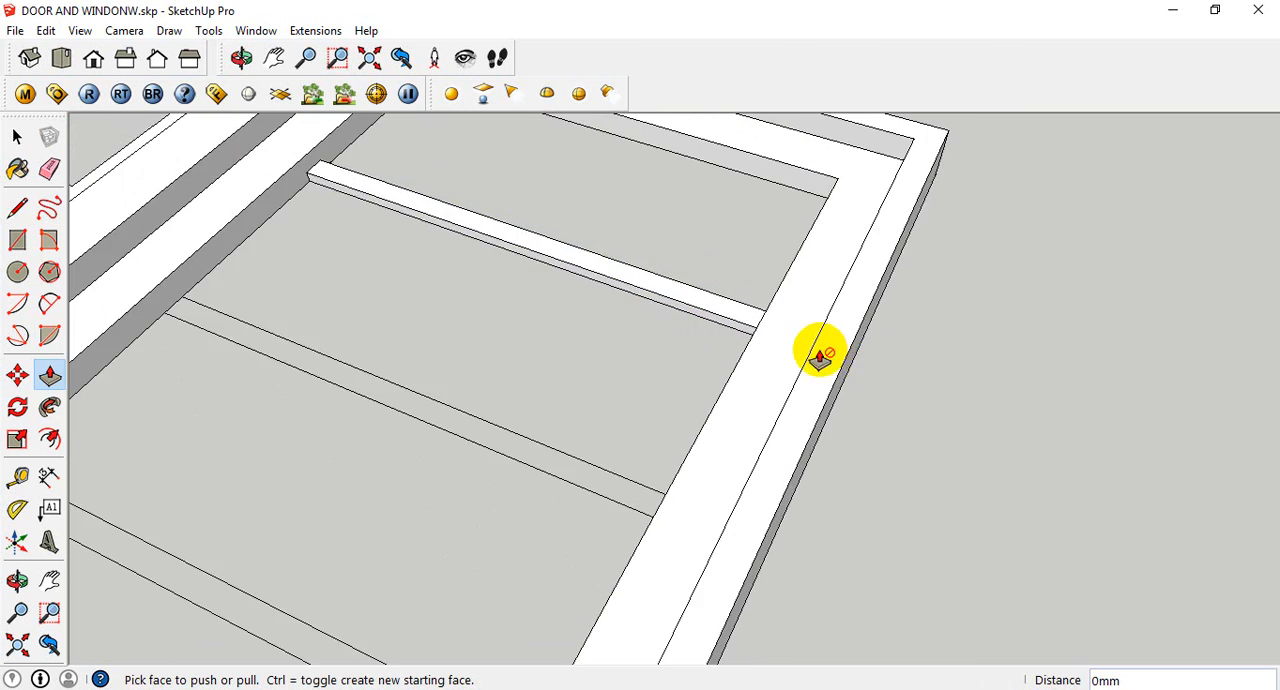
- Draw a vertical line from the louvre bar's lower end corner up to the panel frame's top inner edge
scroll(820, 358, down, 2)
key(l)
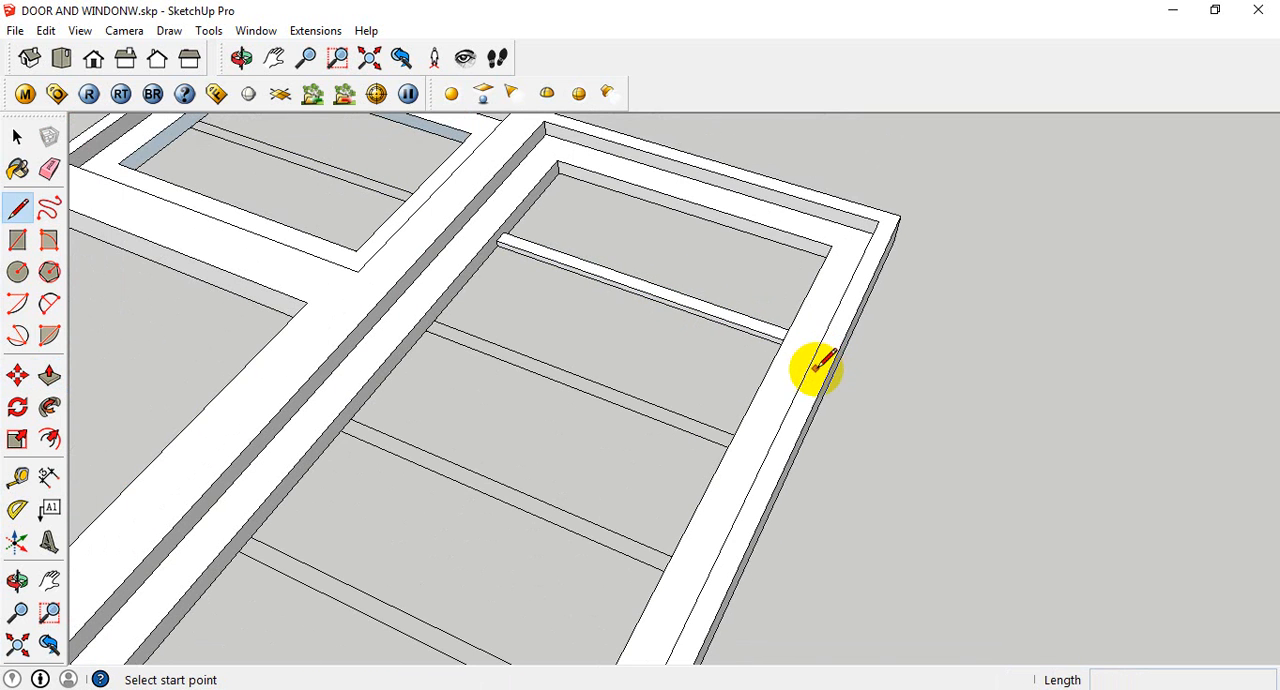
scroll(394, 237, up, 5)
middle_drag(748, 328, 714, 340)
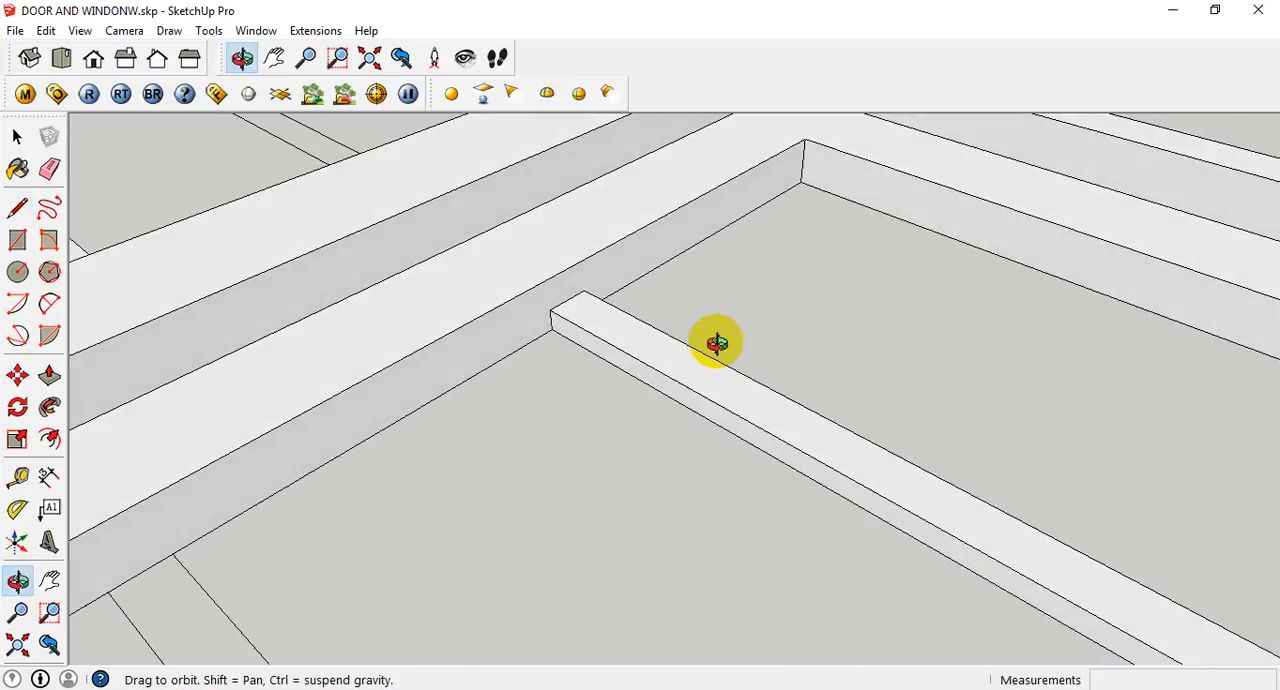
click(553, 330)
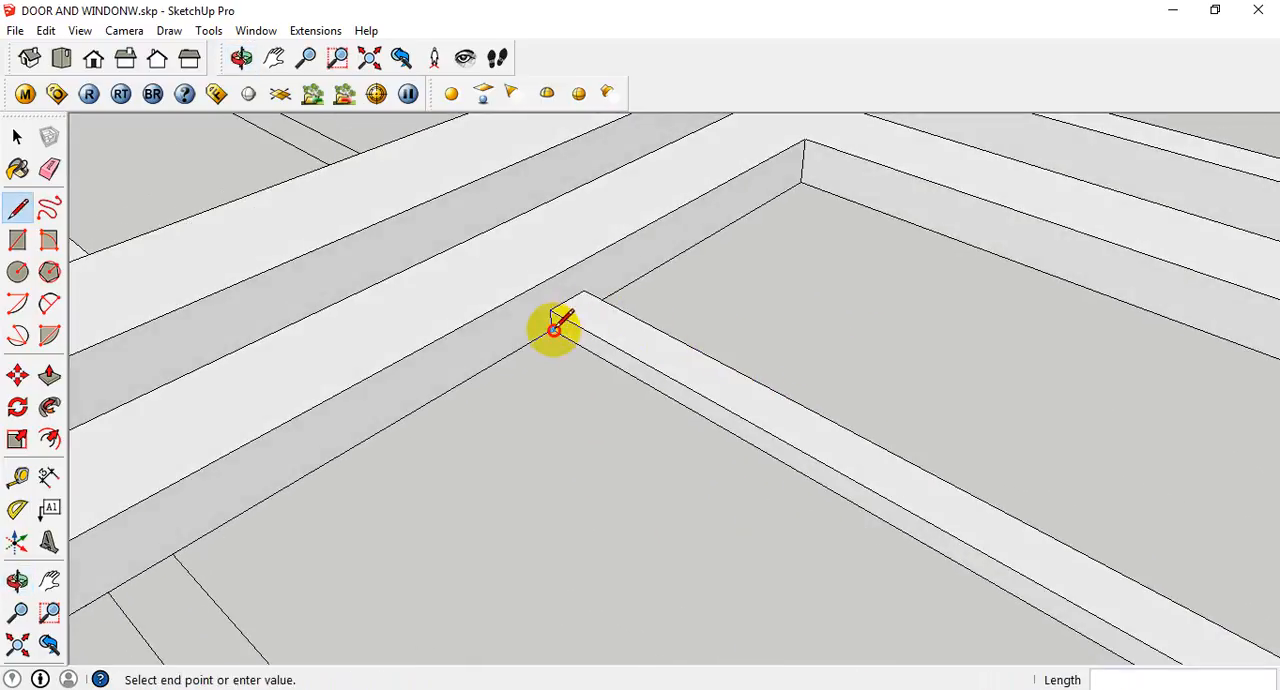
click(547, 279)
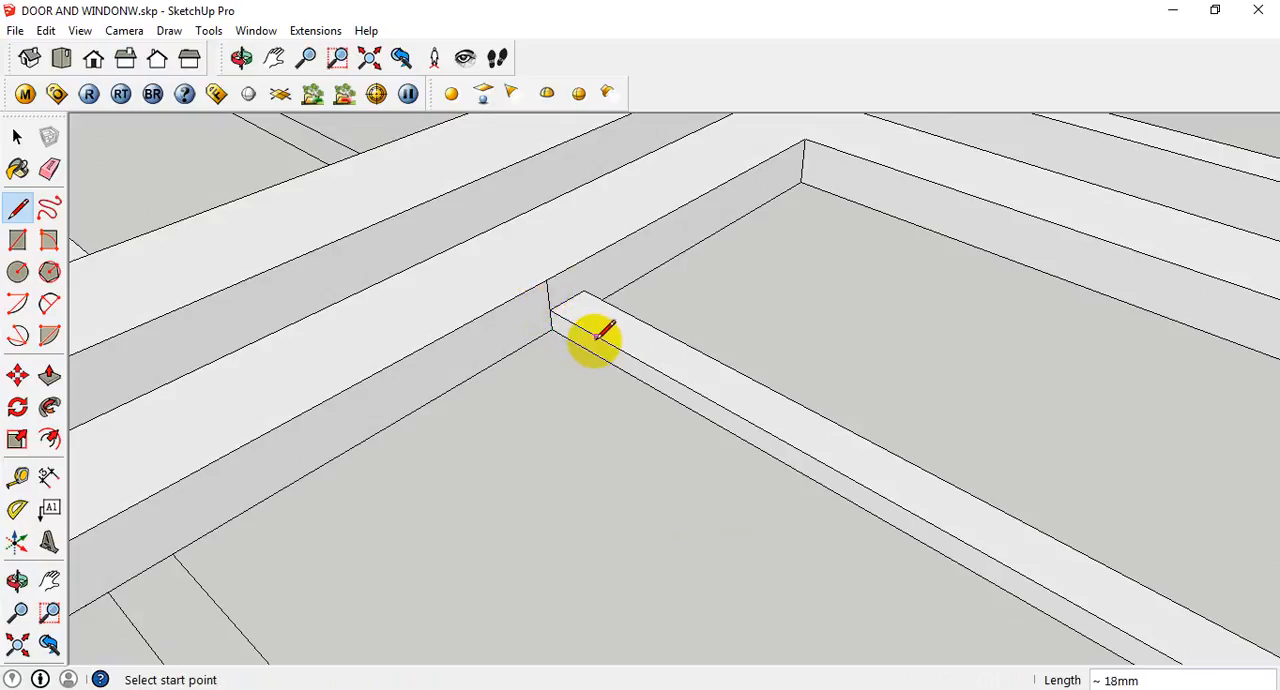
- Remove the vertical guide line at the louvre bar's end and make a group from the extruded bar
key(space)
triple_click(628, 360)
right_click(630, 358)
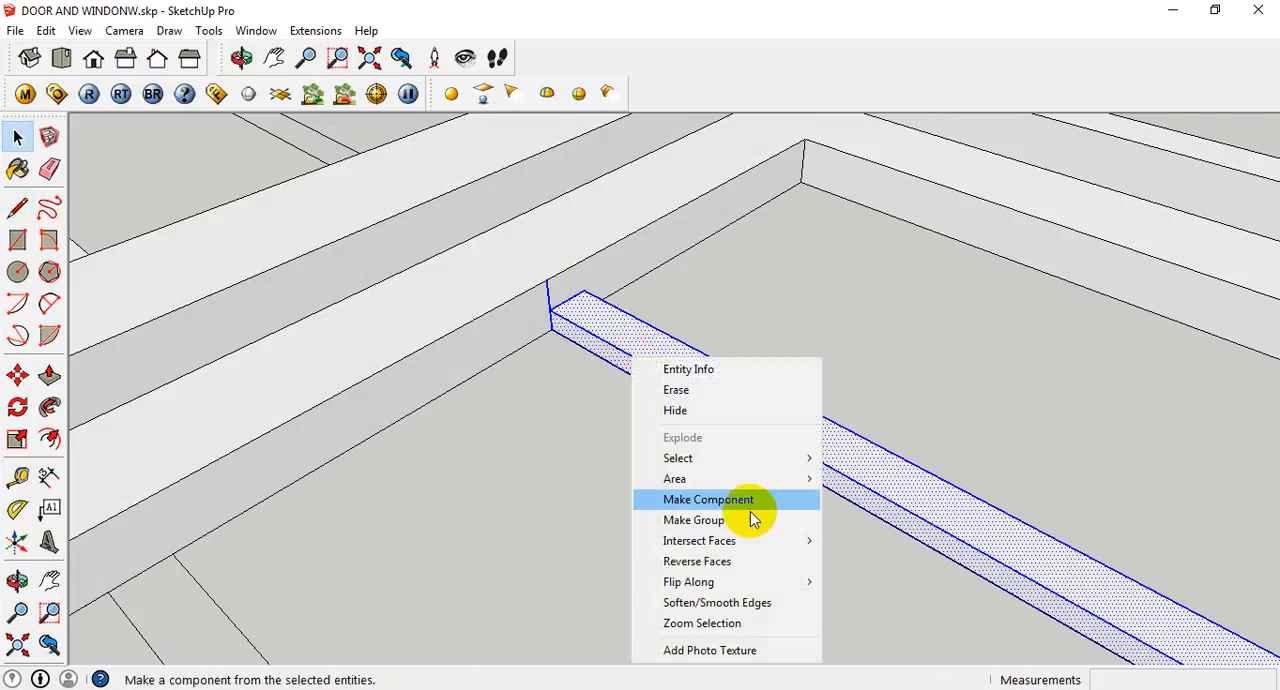
key(Escape)
right_click(661, 373)
key(Escape)
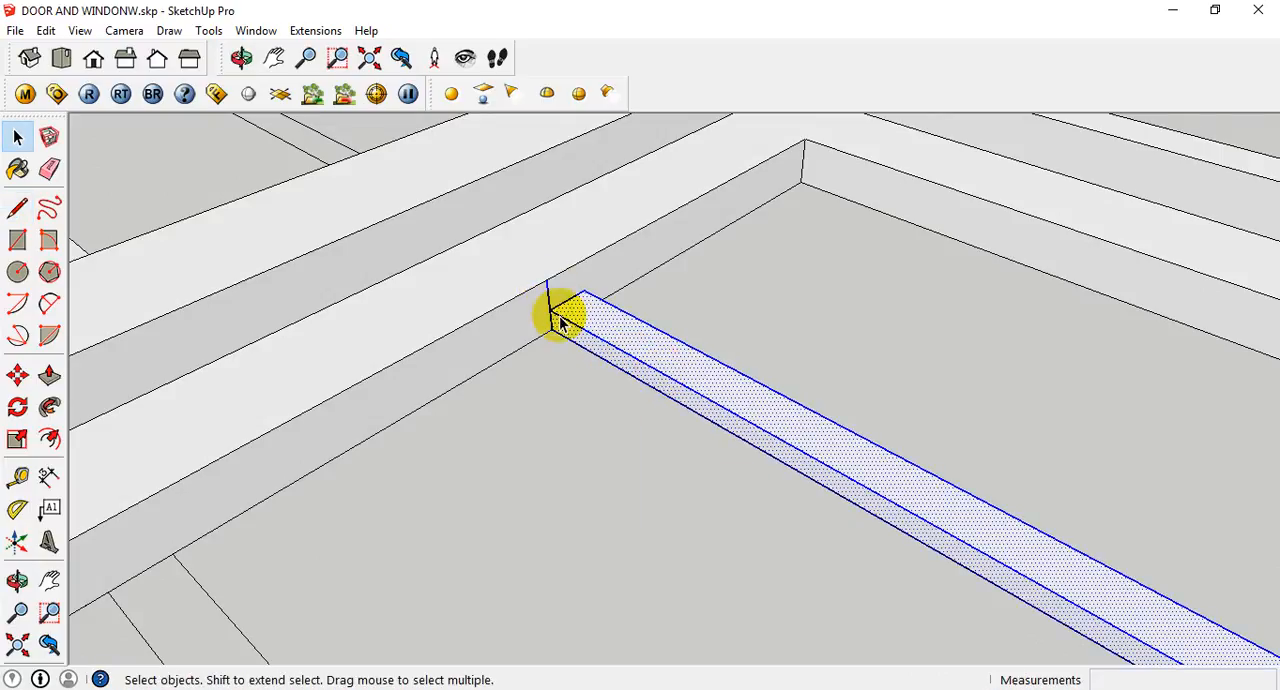
right_click(636, 362)
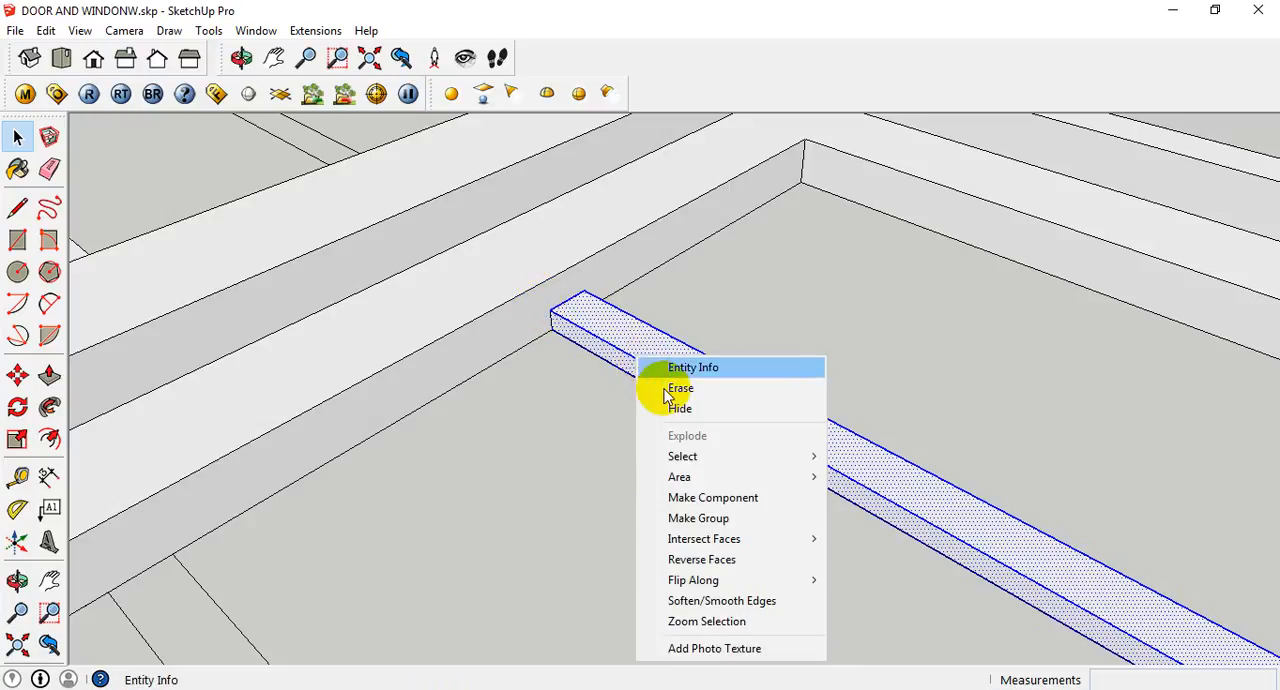
mouse_move(721, 541)
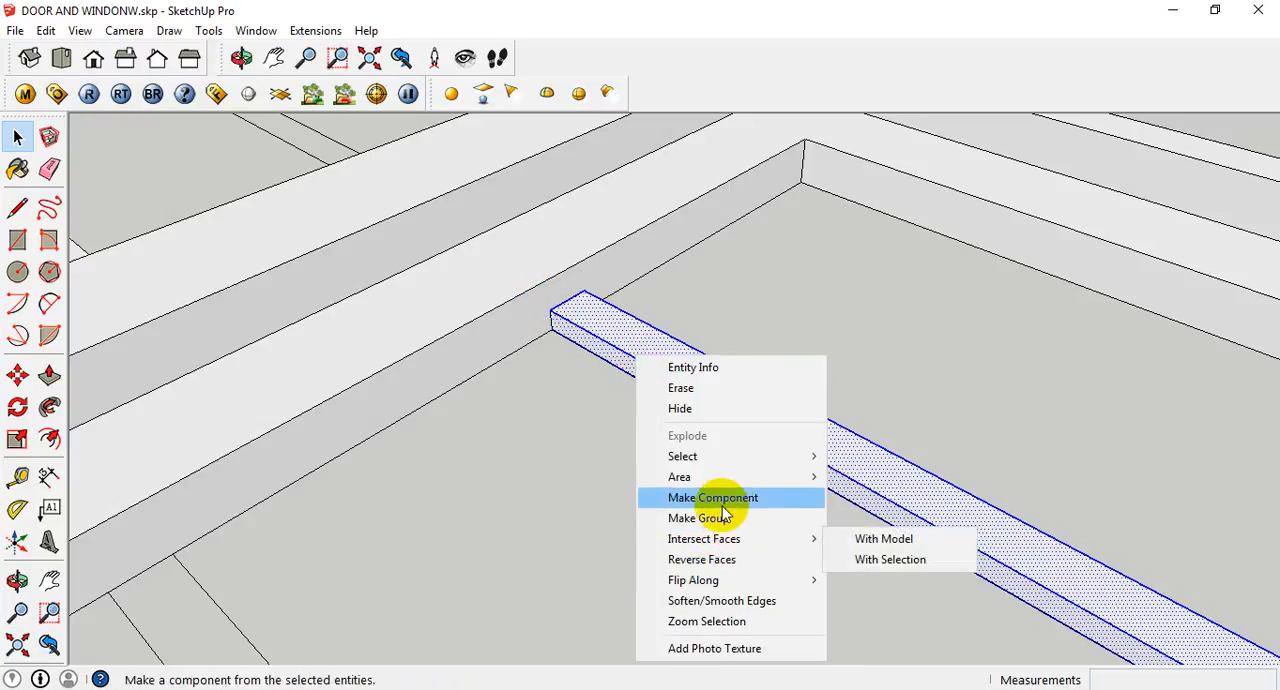
click(735, 515)
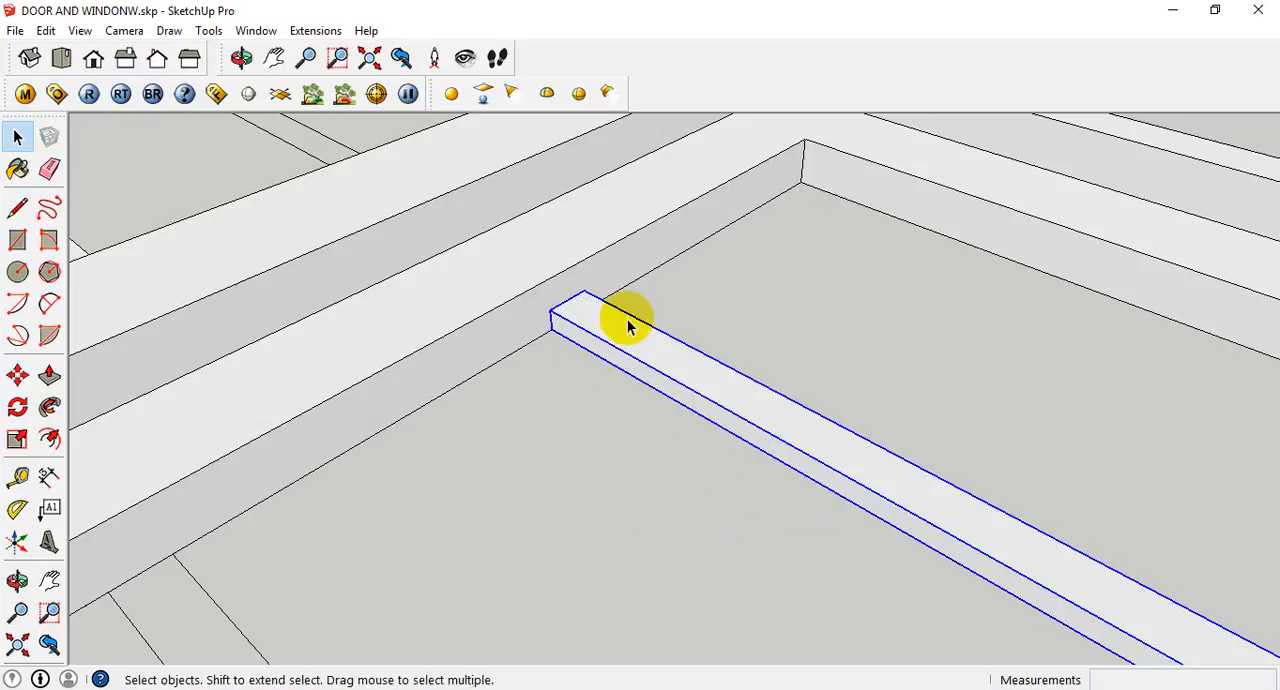
click(563, 366)
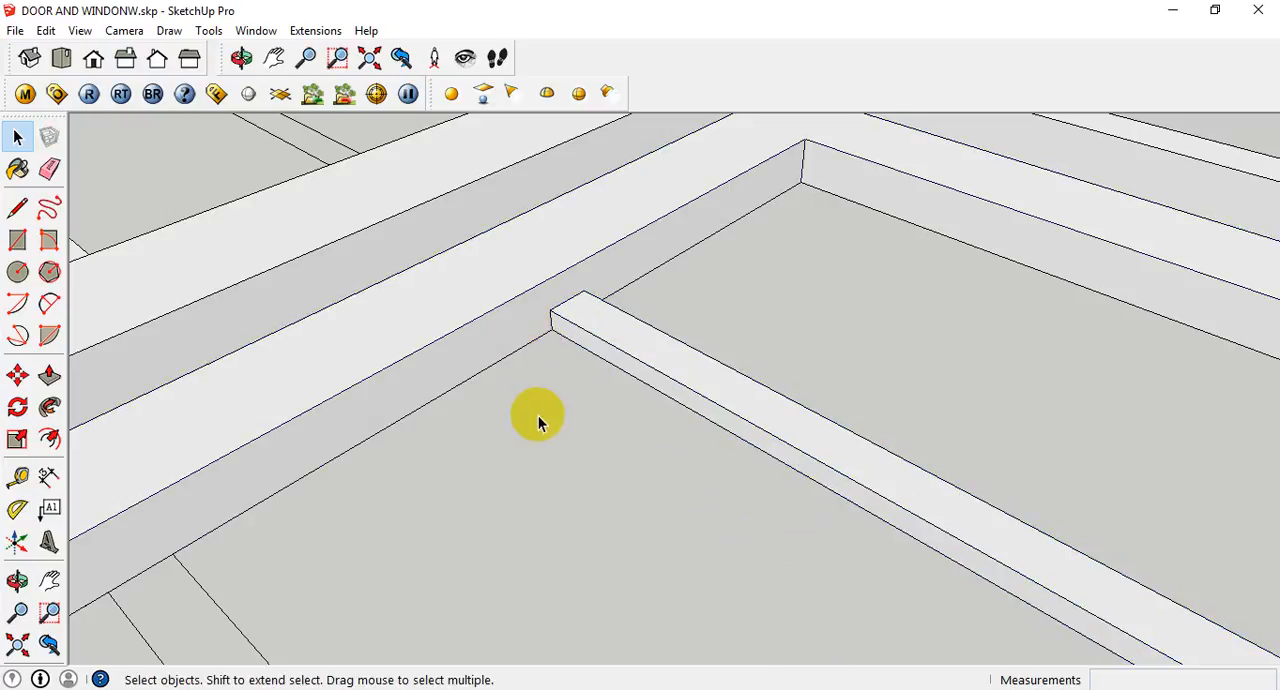
- Draw a vertical guide line from the grouped louvre bar's lower end corner up to the panel frame's top inner edge
key(l)
click(551, 329)
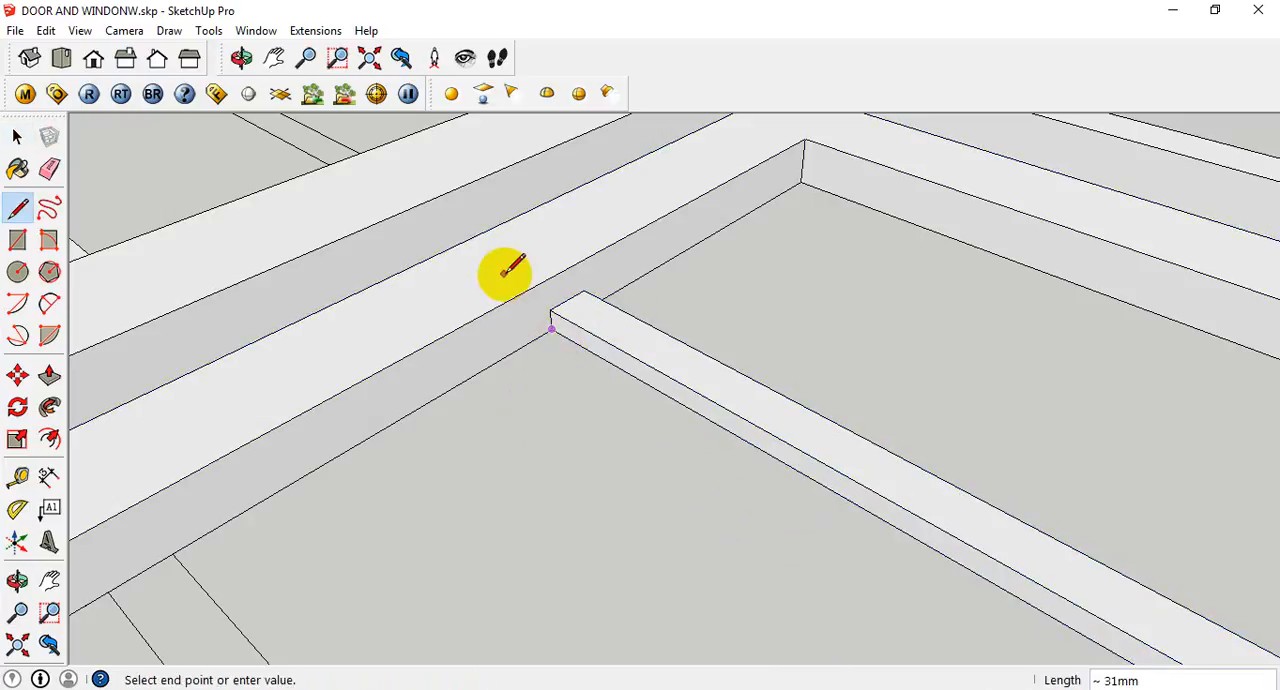
click(546, 276)
key(space)
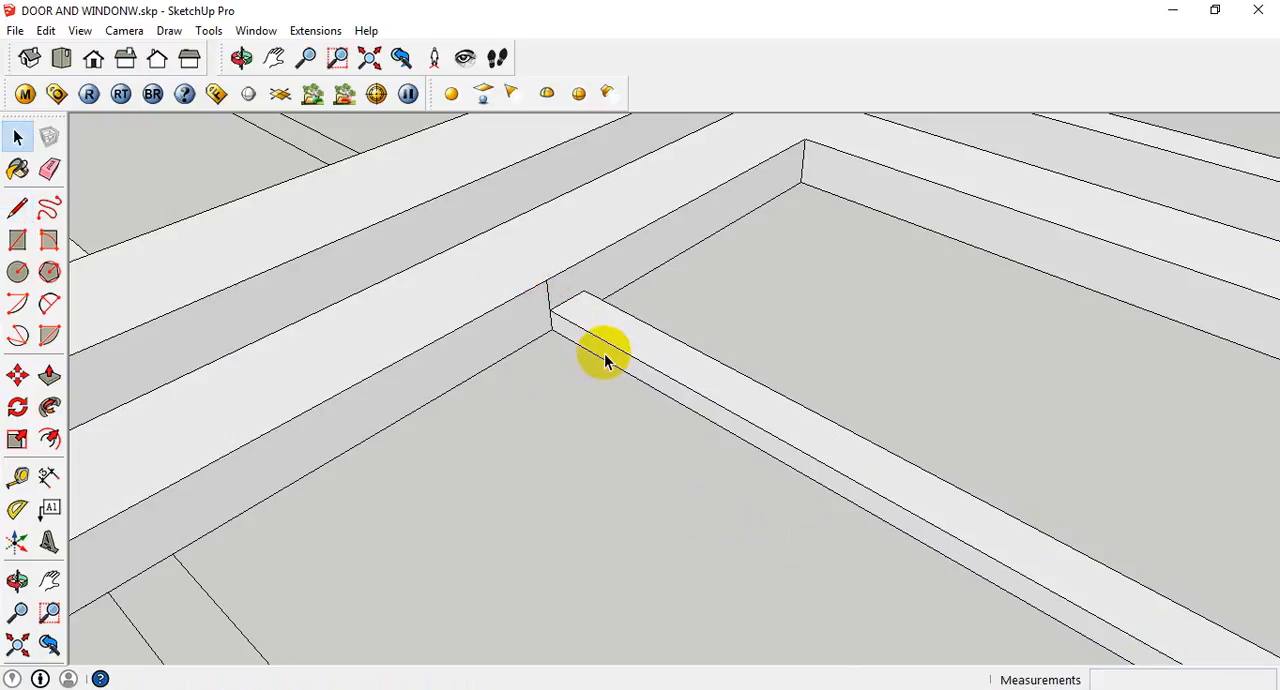
- Move the louvre bar group up about 8 mm, from its end edge's midpoint to the midpoint of the vertical guide line
click(620, 360)
key(m)
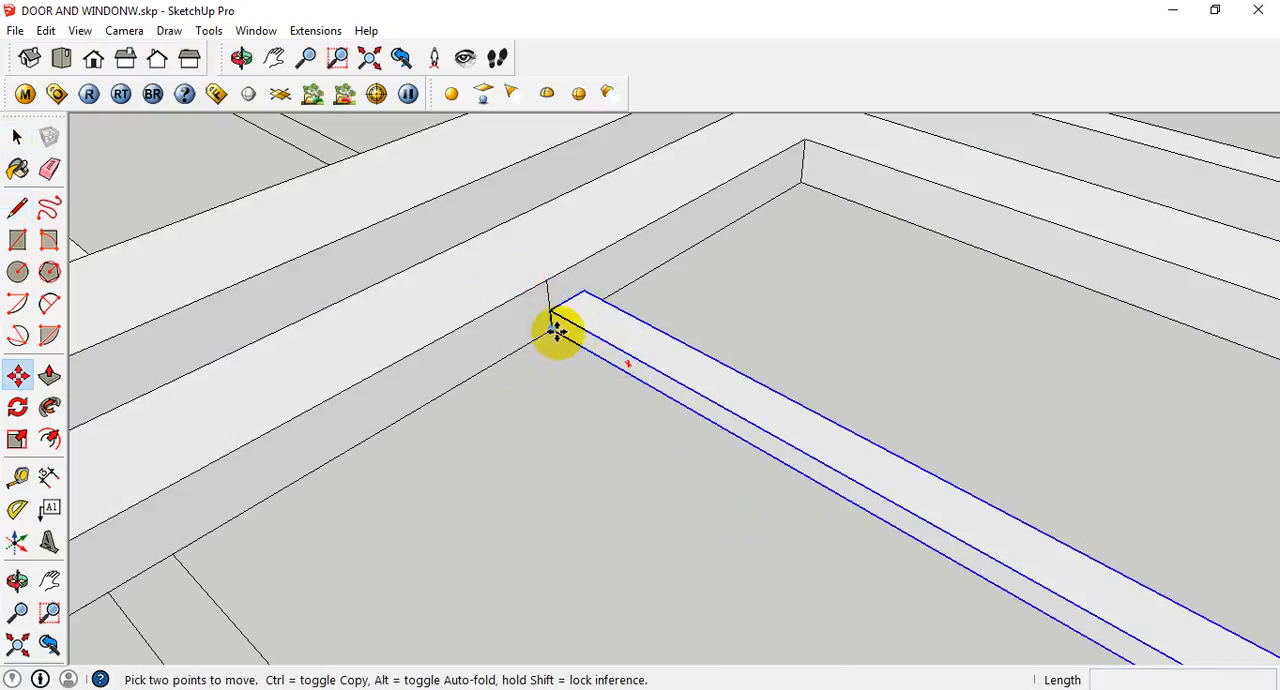
scroll(553, 327, up, 3)
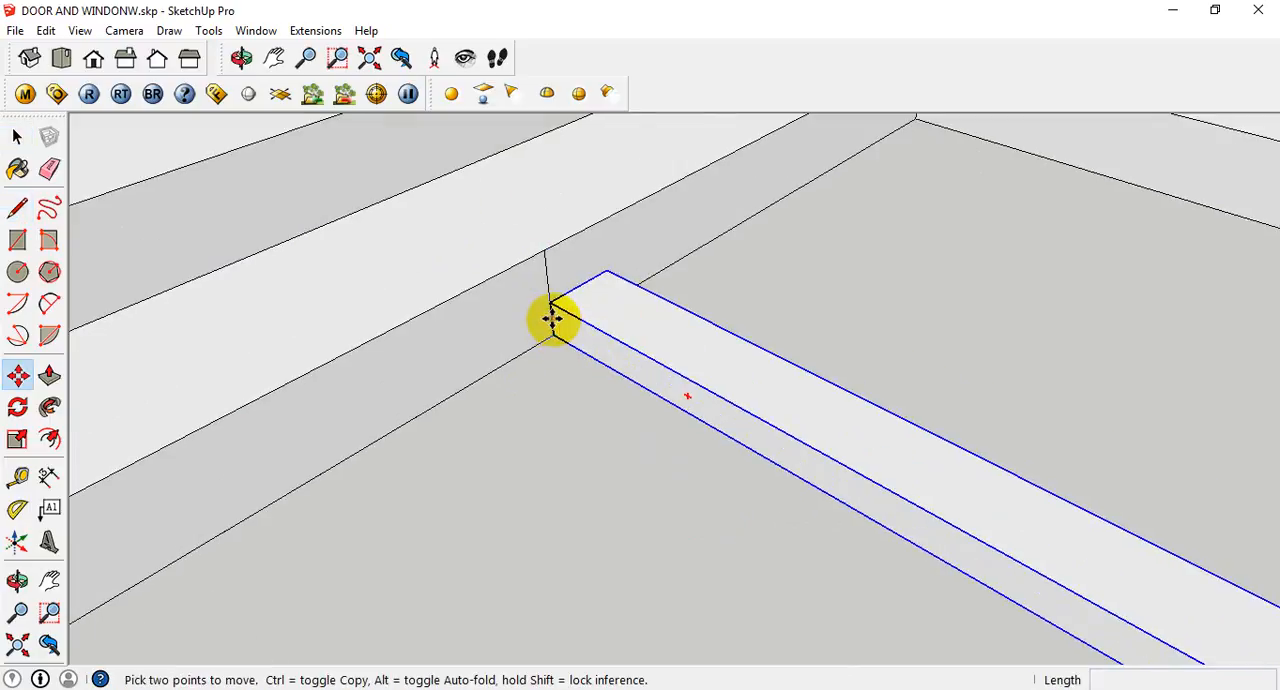
click(552, 318)
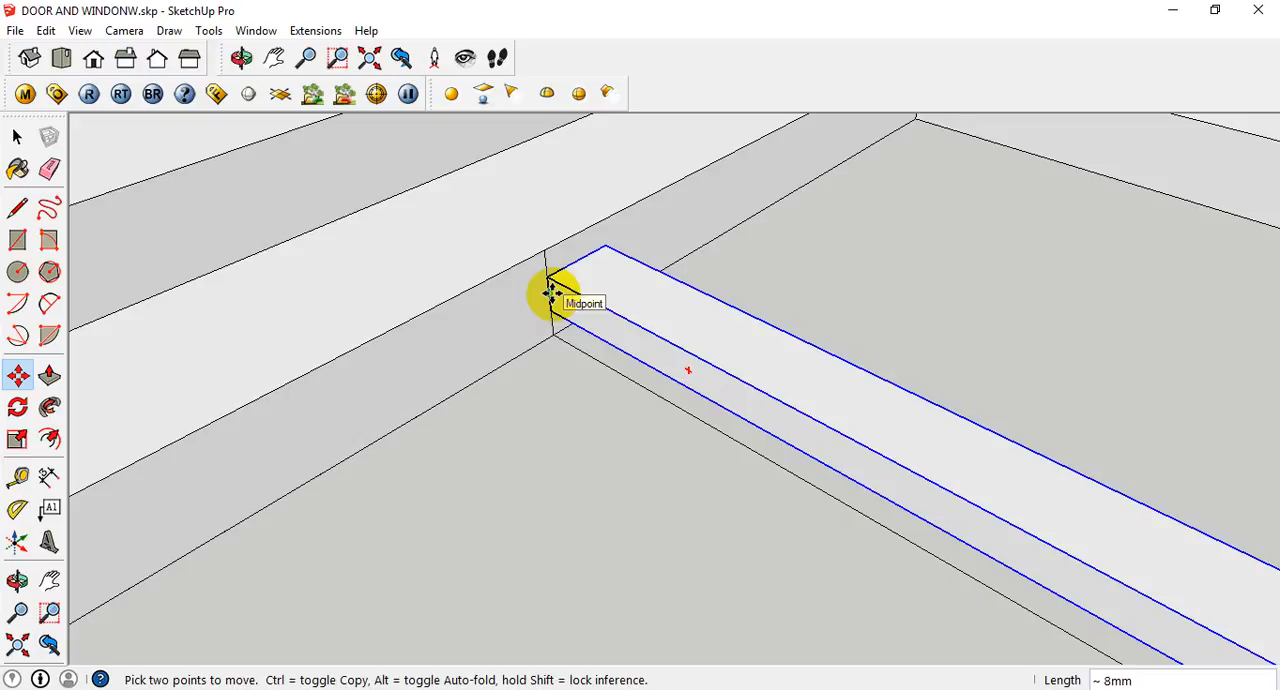
click(552, 292)
key(space)
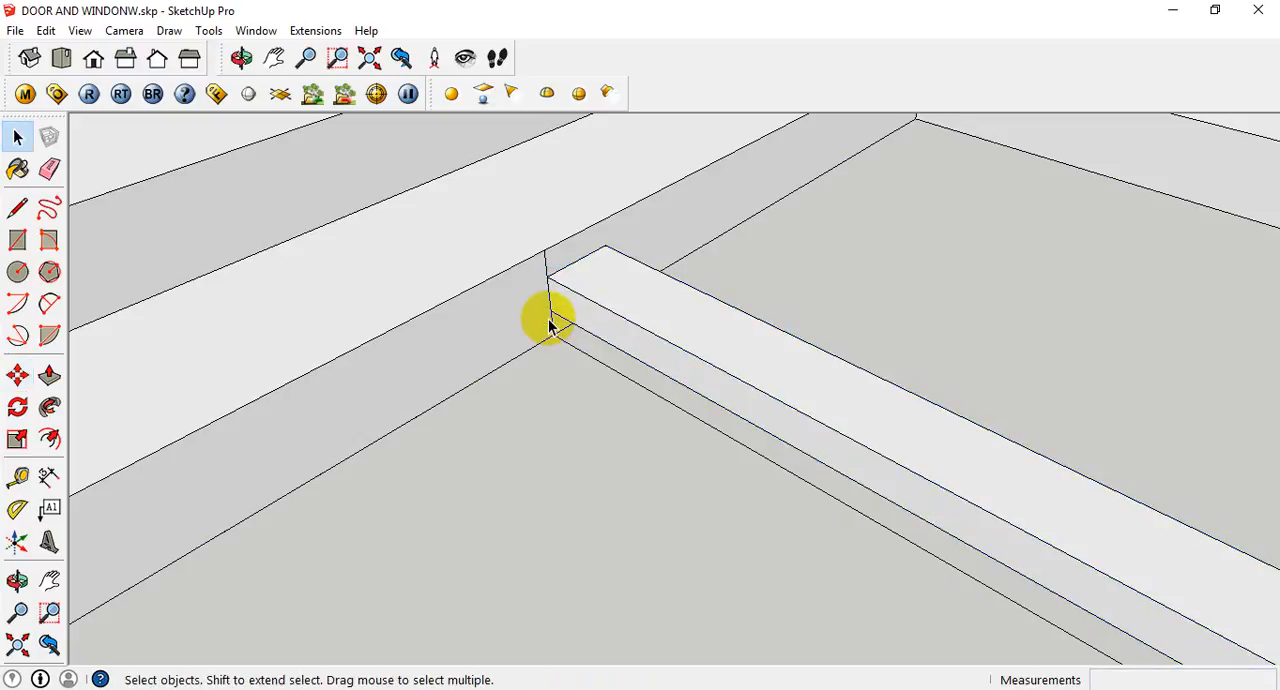
- Erase the vertical guide line at the louvre bar's end
key(e)
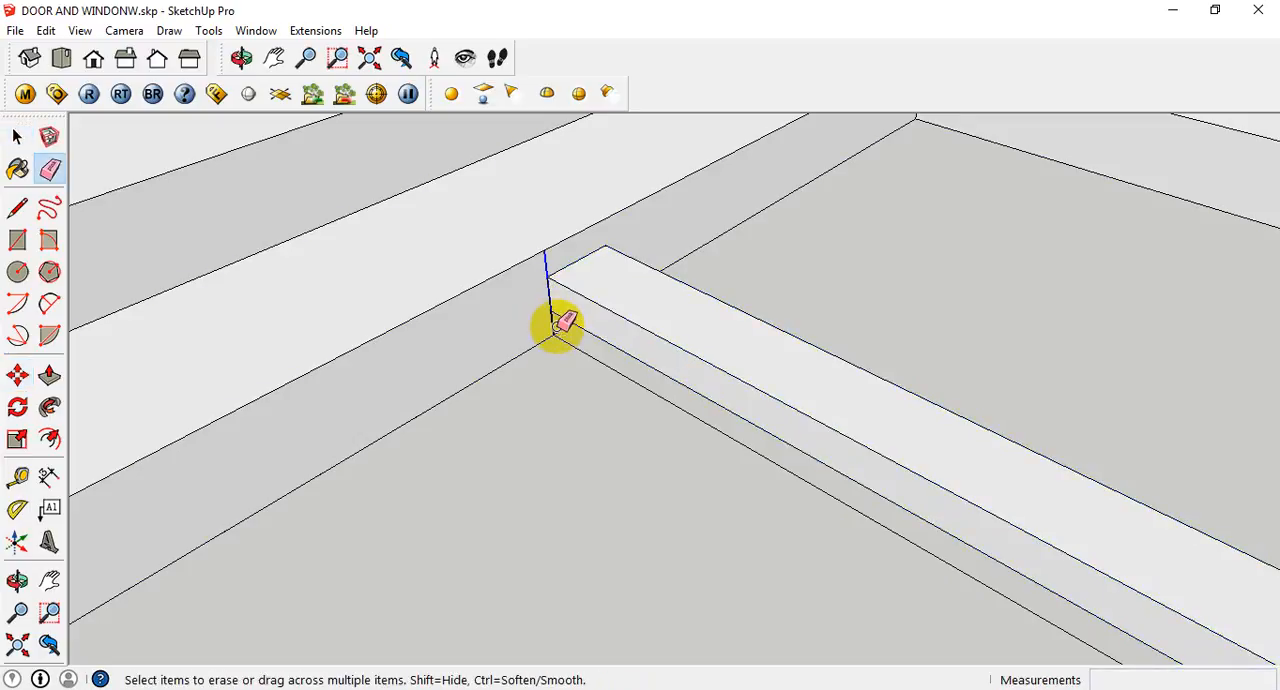
click(552, 322)
scroll(700, 420, down, 6)
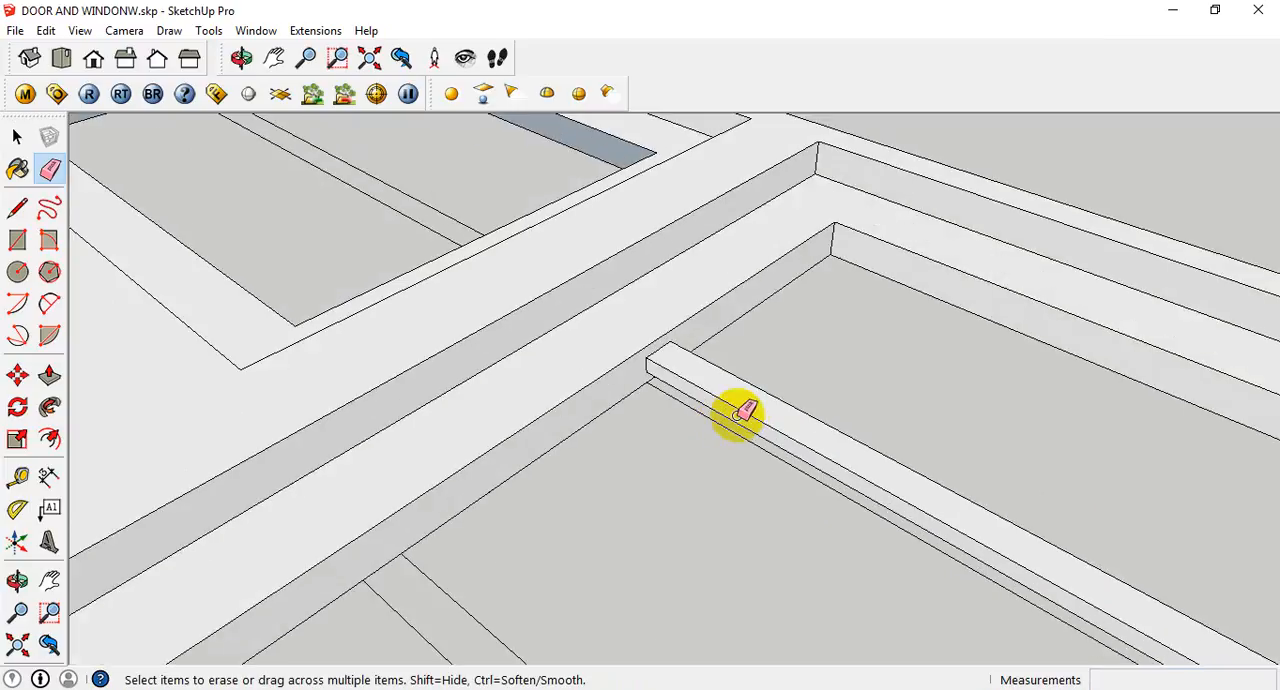
key(space)
- Copy the raised louvre bar about 1103 mm along the green axis, from the uppermost strip's corner to the matching corner of the lowermost strip
scroll(885, 490, down, 1)
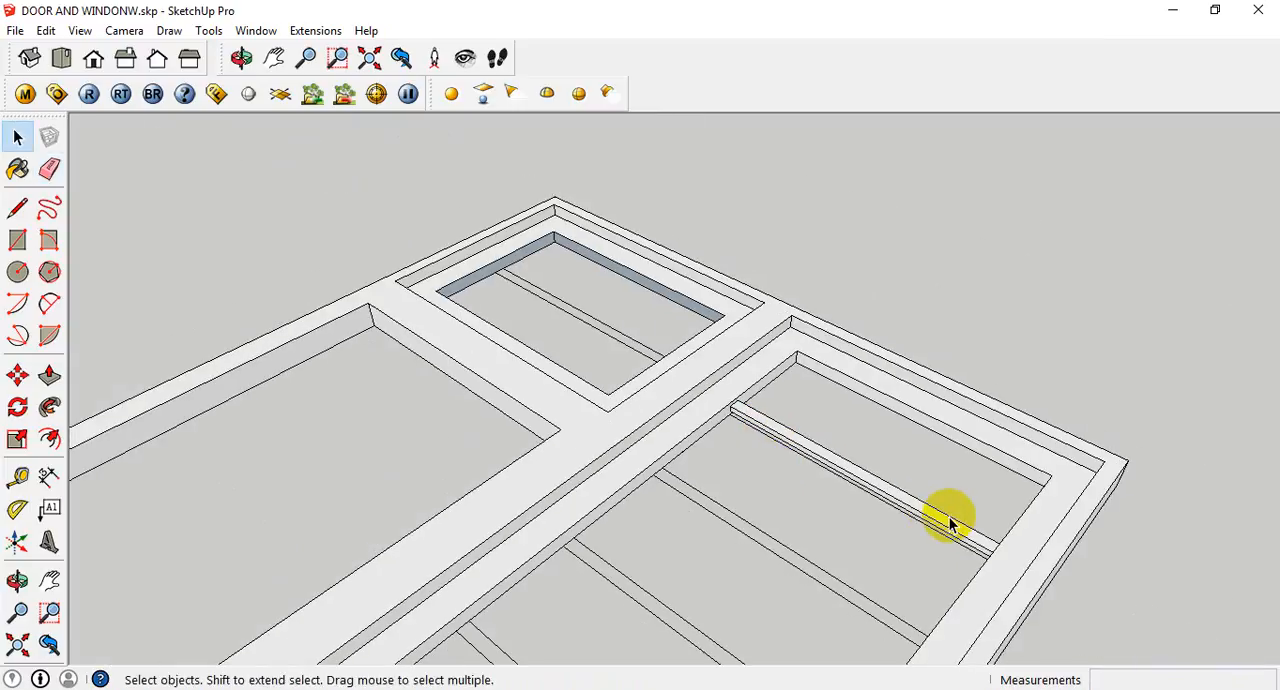
middle_drag(990, 562, 1044, 432)
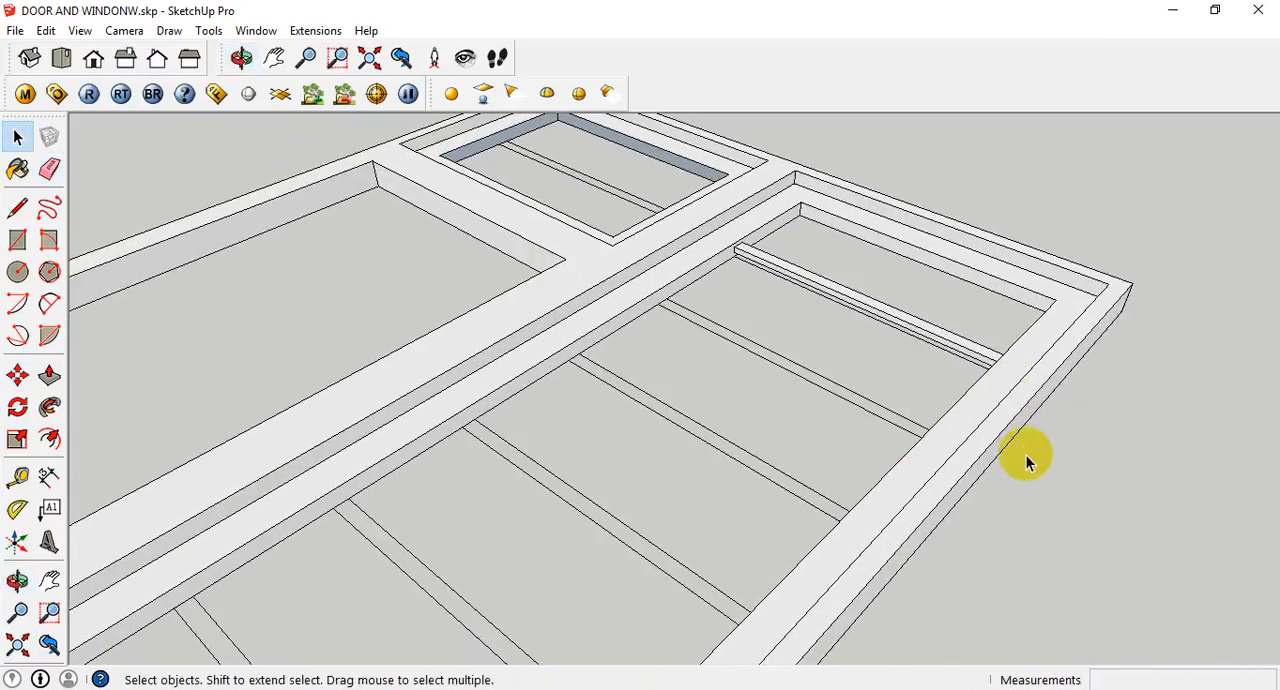
scroll(1027, 460, down, 2)
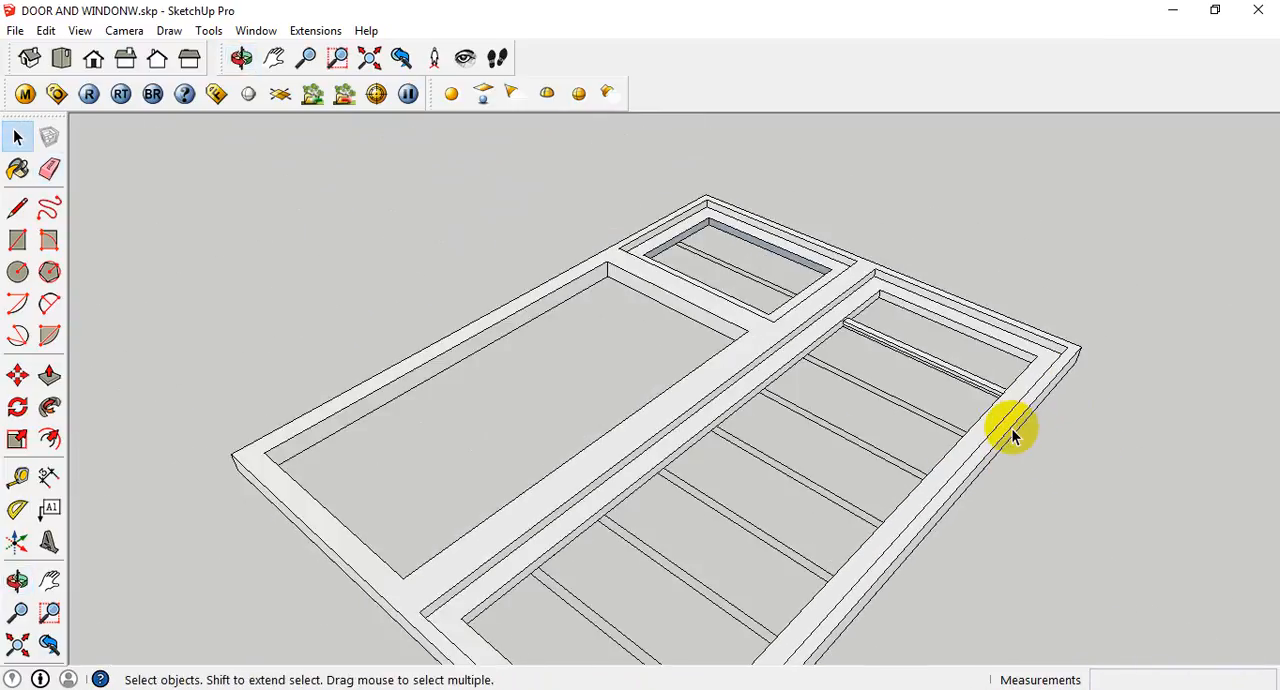
middle_drag(1012, 440, 898, 452)
scroll(898, 452, up, 2)
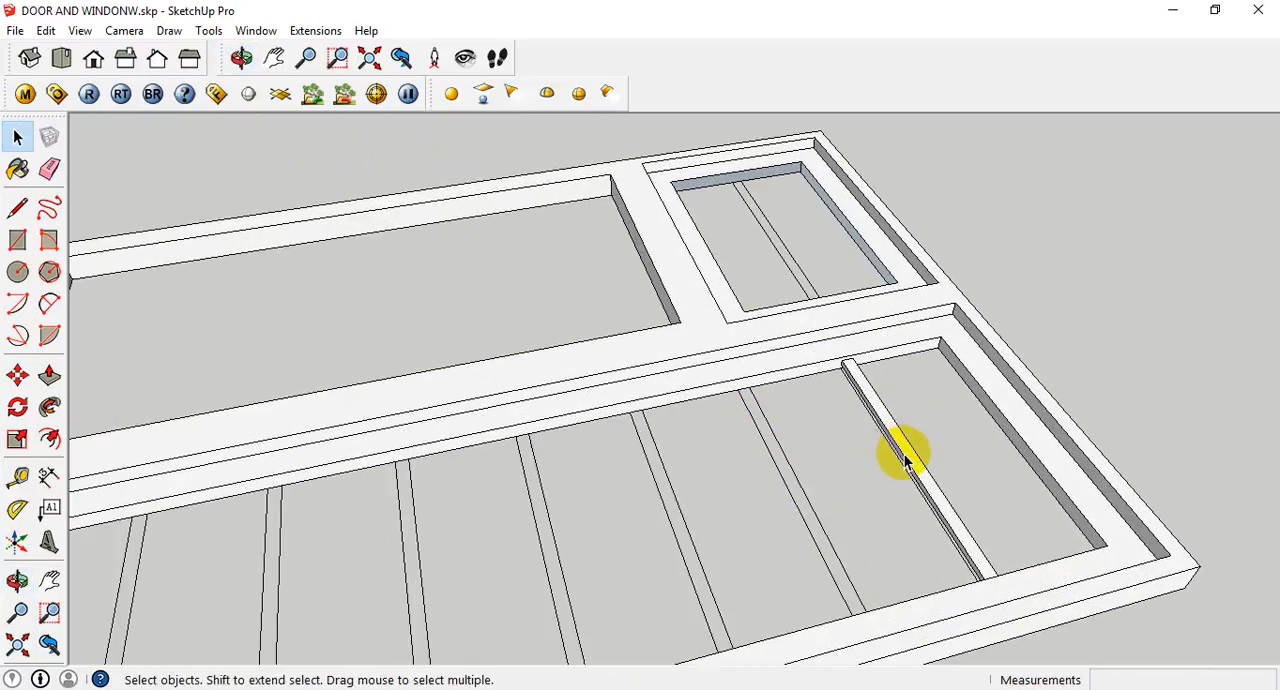
click(907, 462)
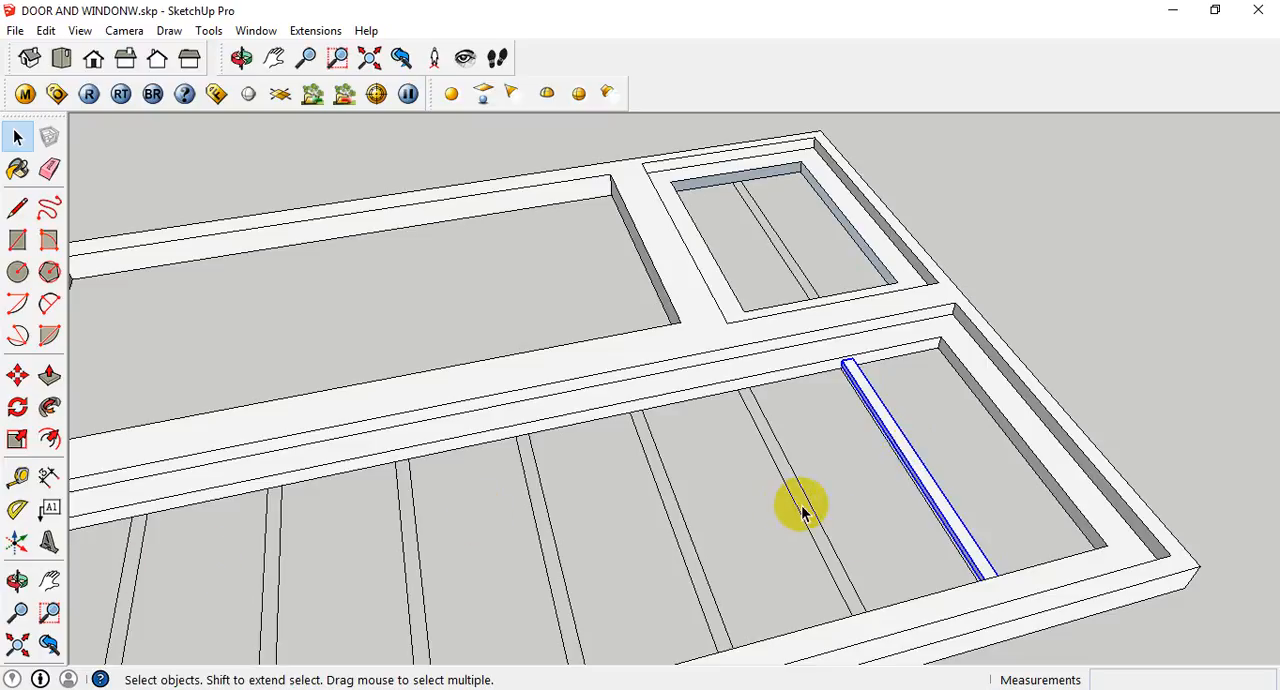
scroll(810, 505, down, 5)
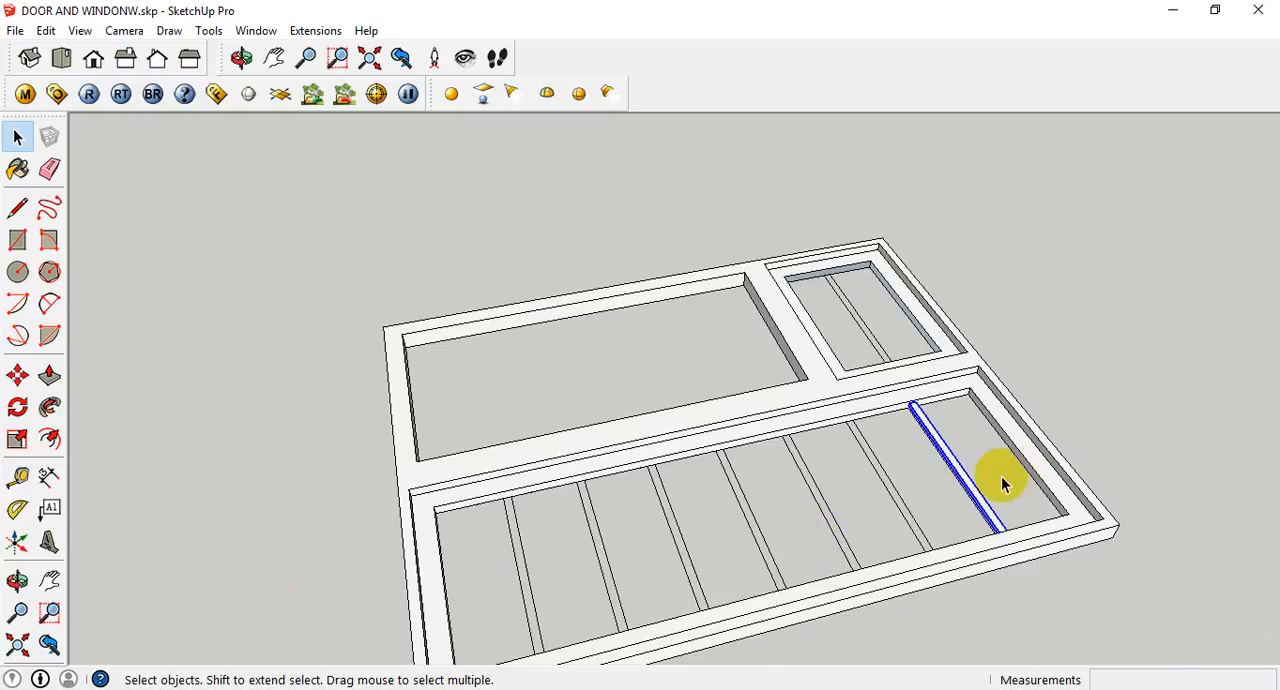
scroll(1083, 500, up, 2)
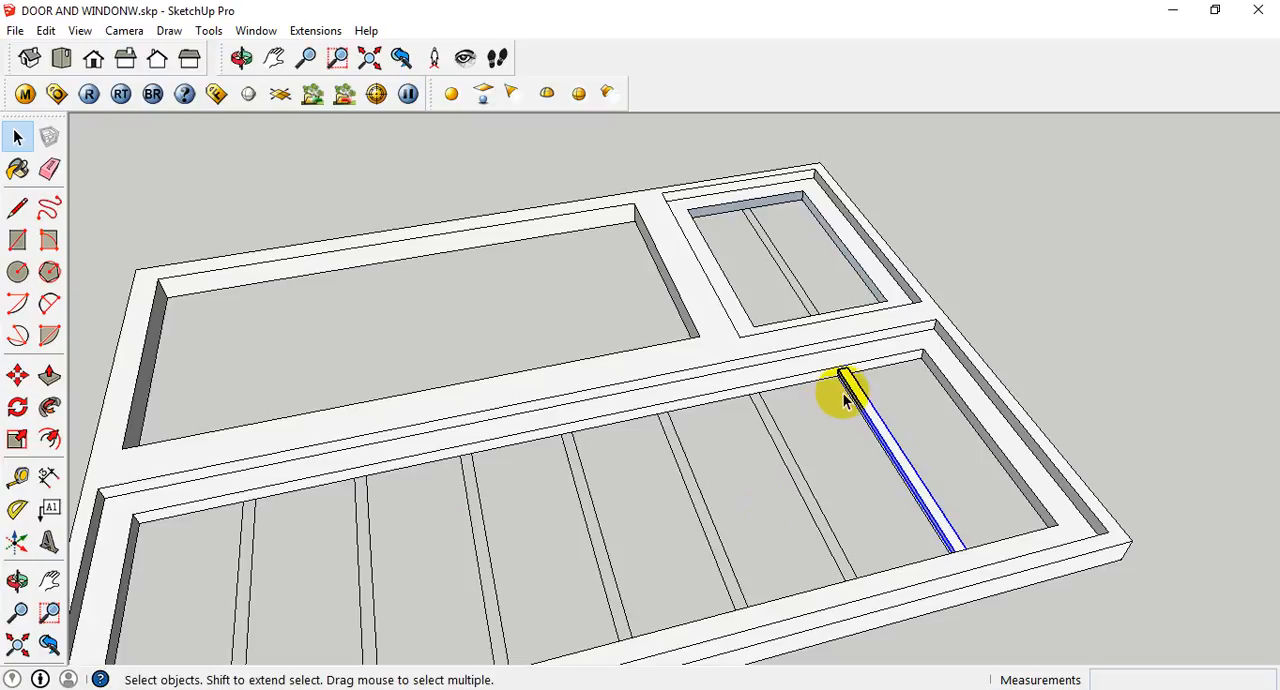
key(m)
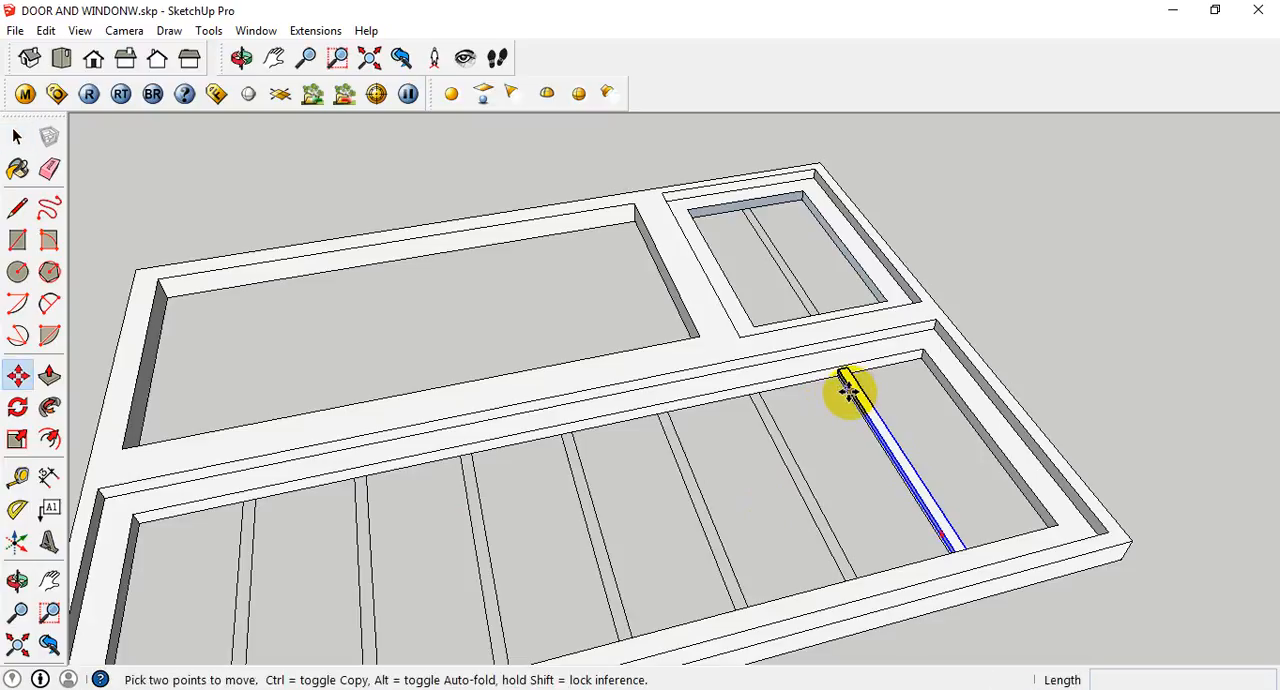
scroll(848, 395, up, 2)
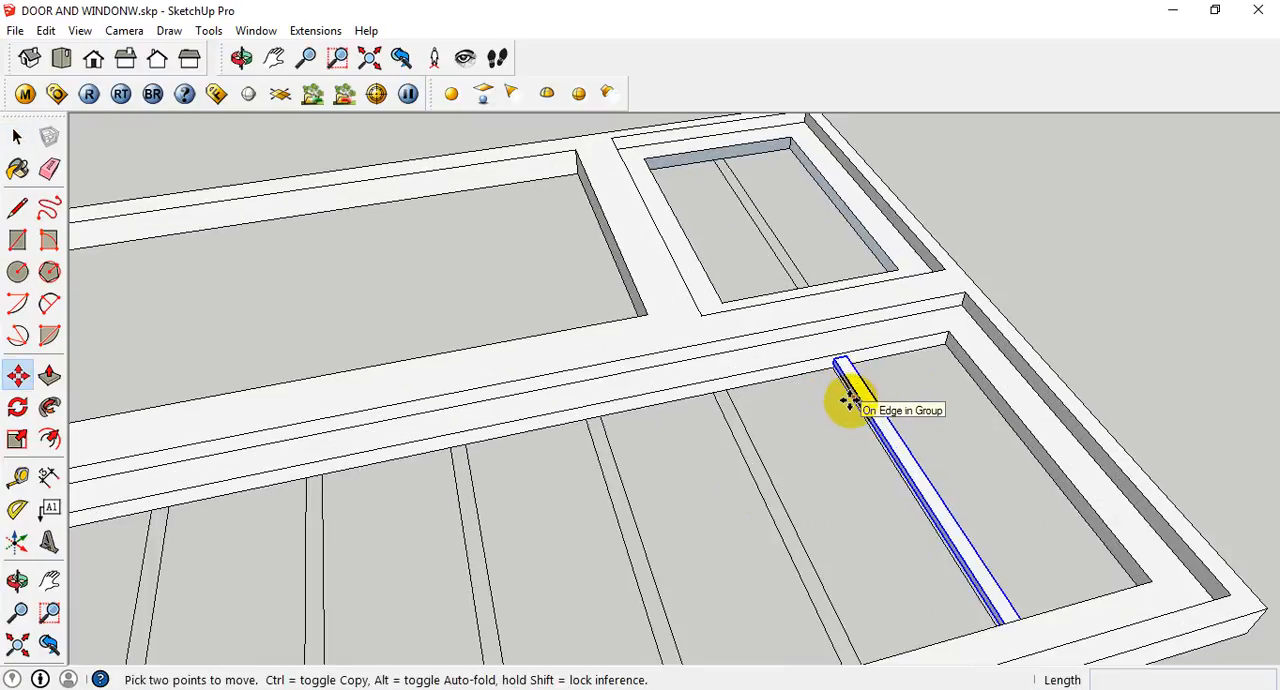
scroll(848, 395, up, 2)
scroll(831, 363, up, 2)
scroll(805, 362, up, 2)
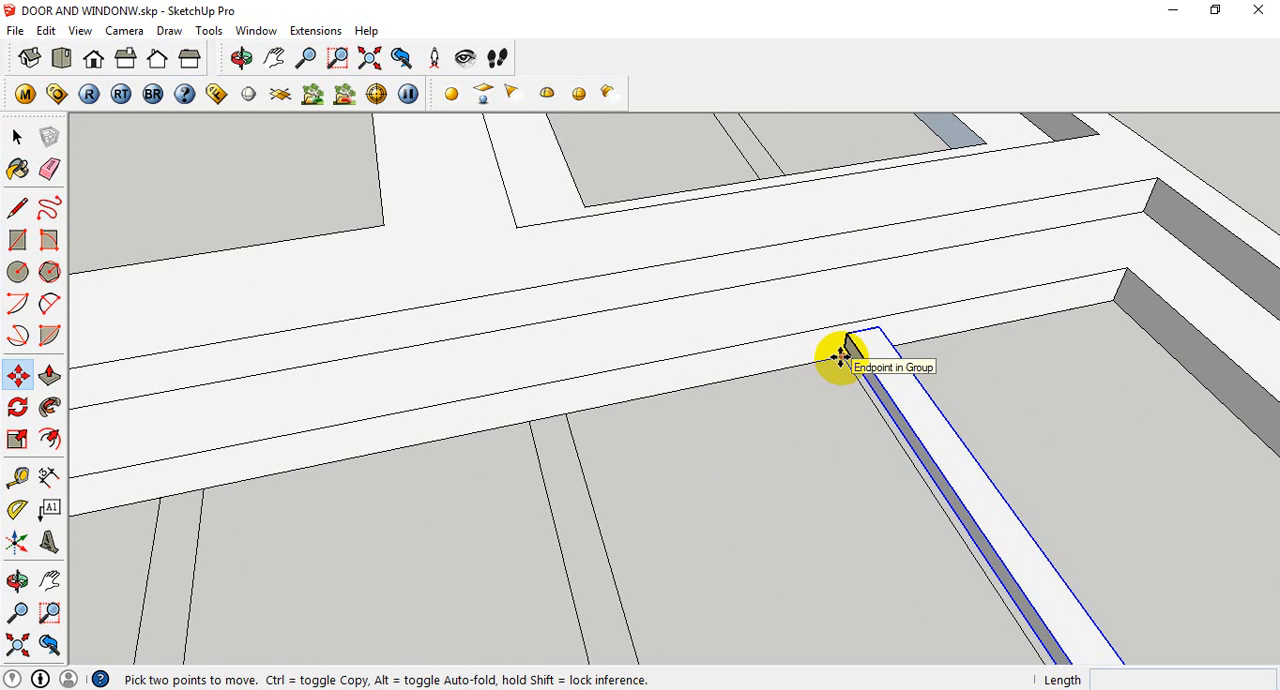
click(840, 358)
scroll(655, 440, down, 2)
scroll(800, 400, down, 2)
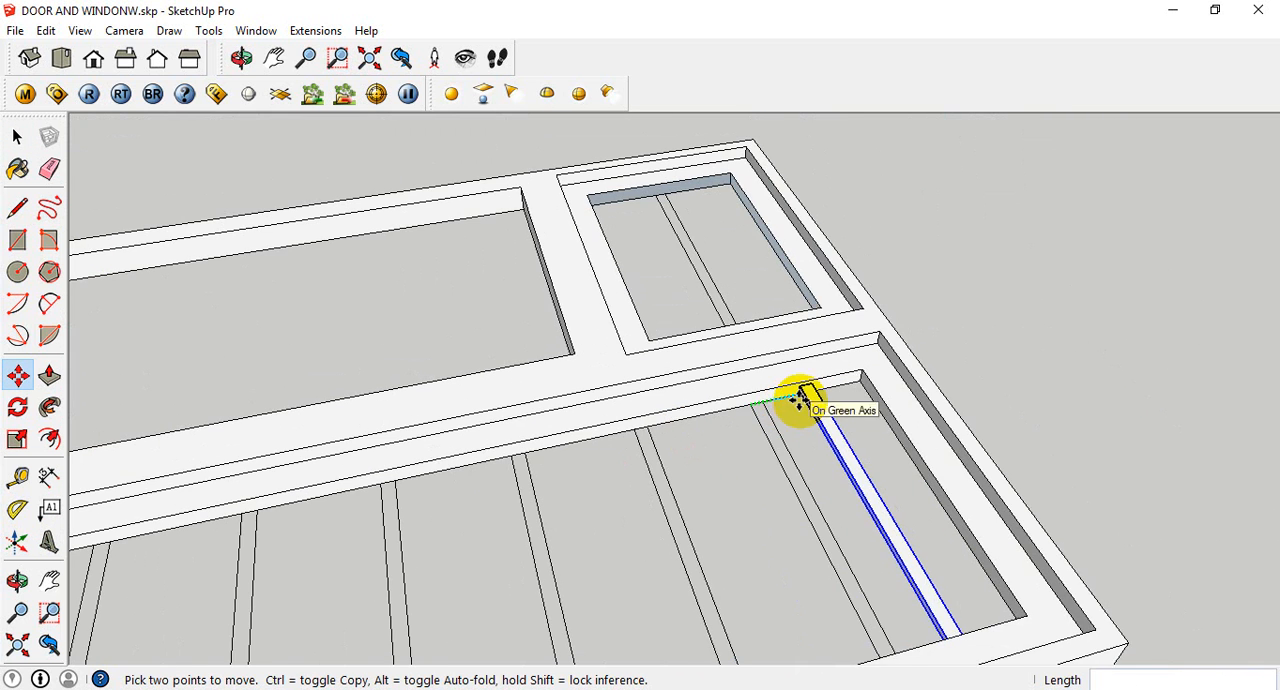
shift+middle_drag(716, 400, 1054, 249)
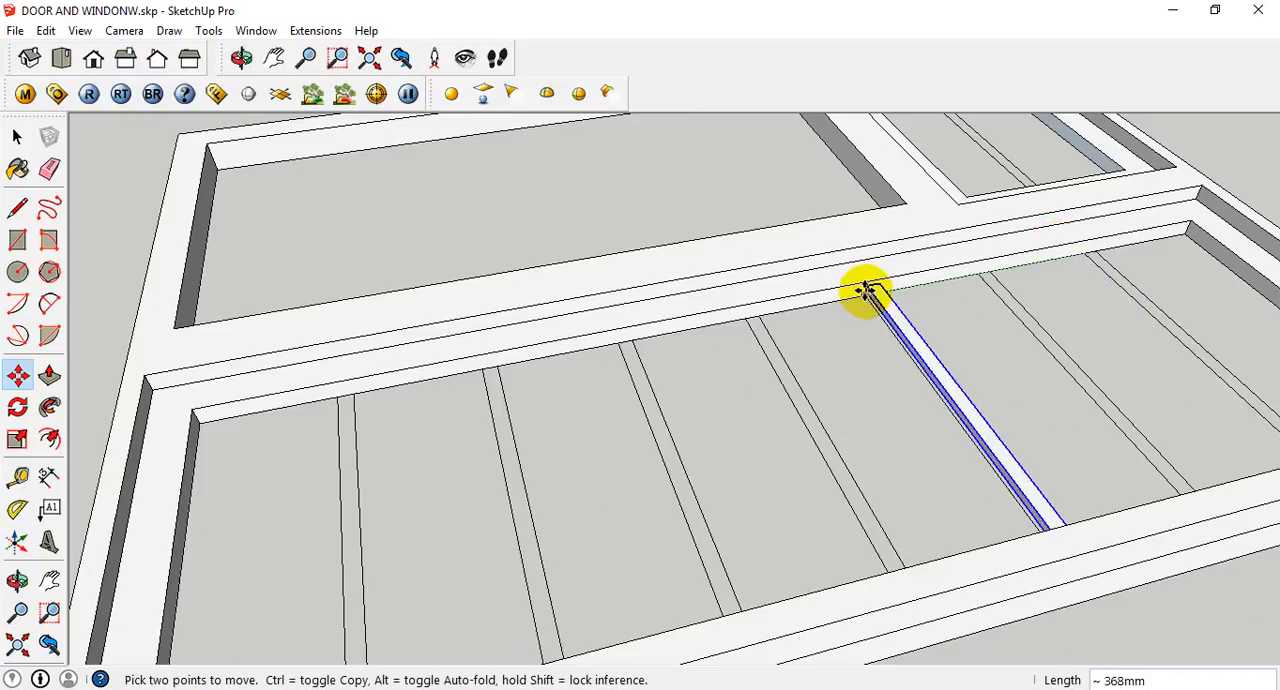
key(ctrl)
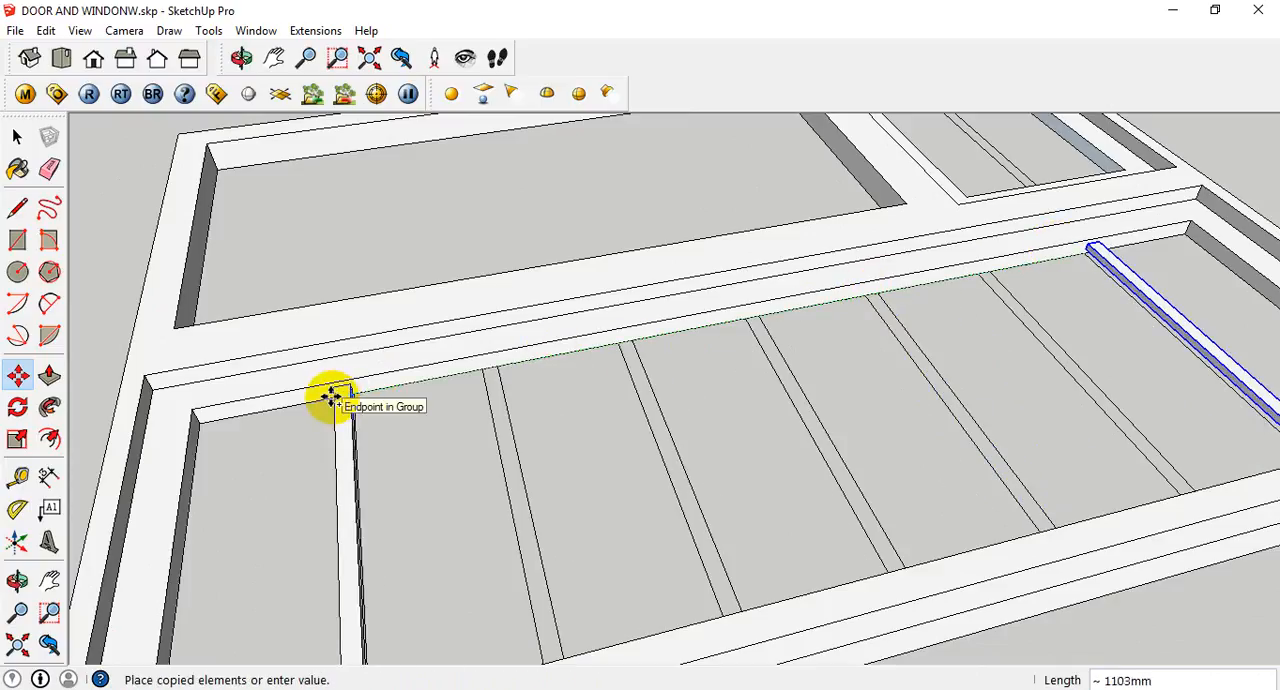
middle_drag(329, 423, 466, 429)
scroll(445, 465, up, 4)
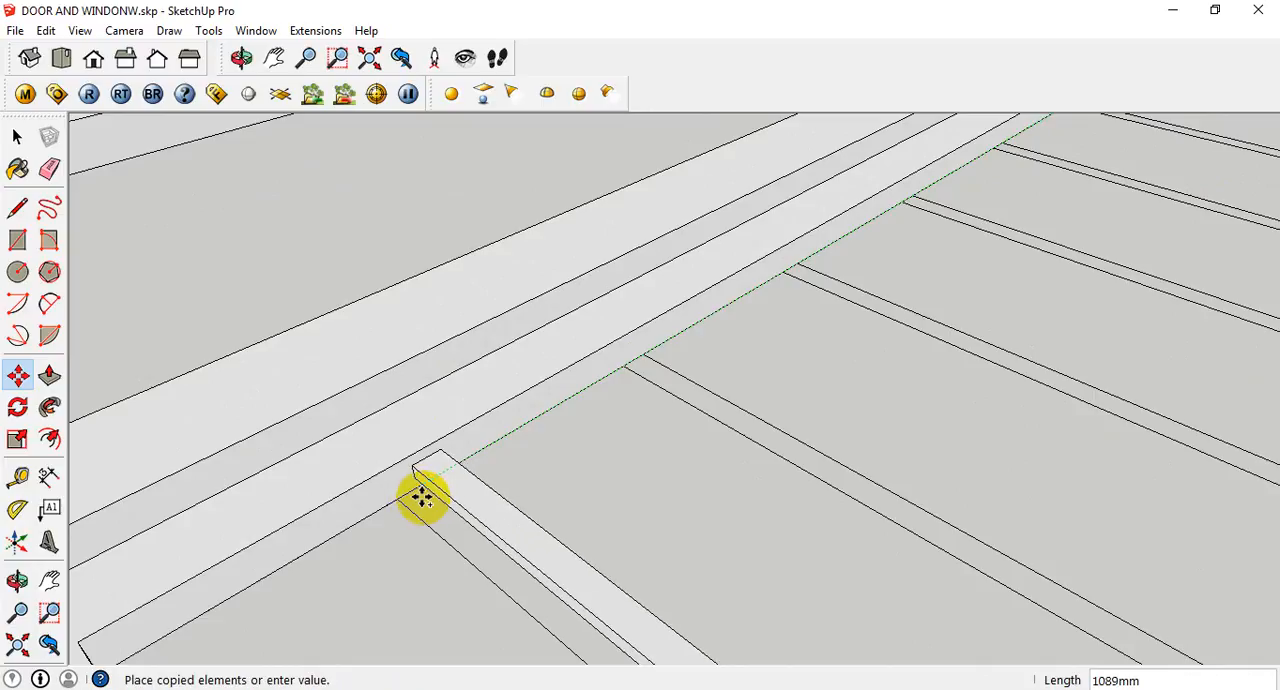
click(397, 503)
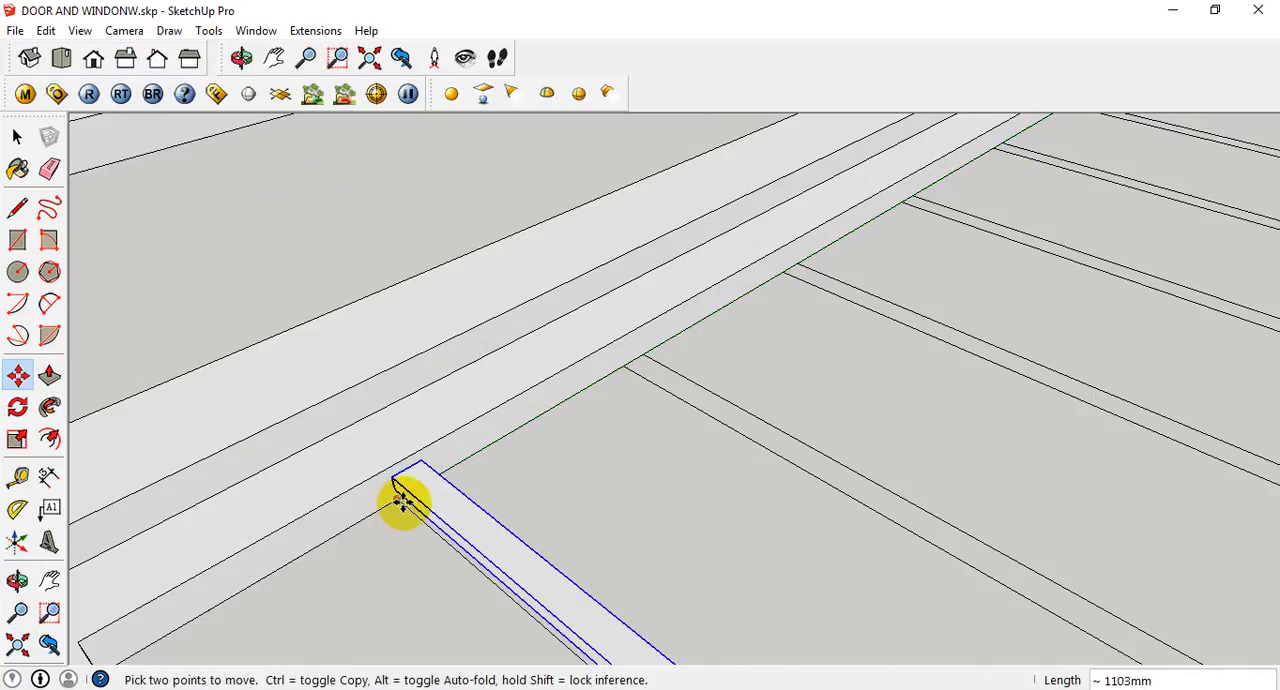
- Divide the copy distance with /6 to fill the louvred panel with evenly spaced bars
scroll(952, 333, down, 3)
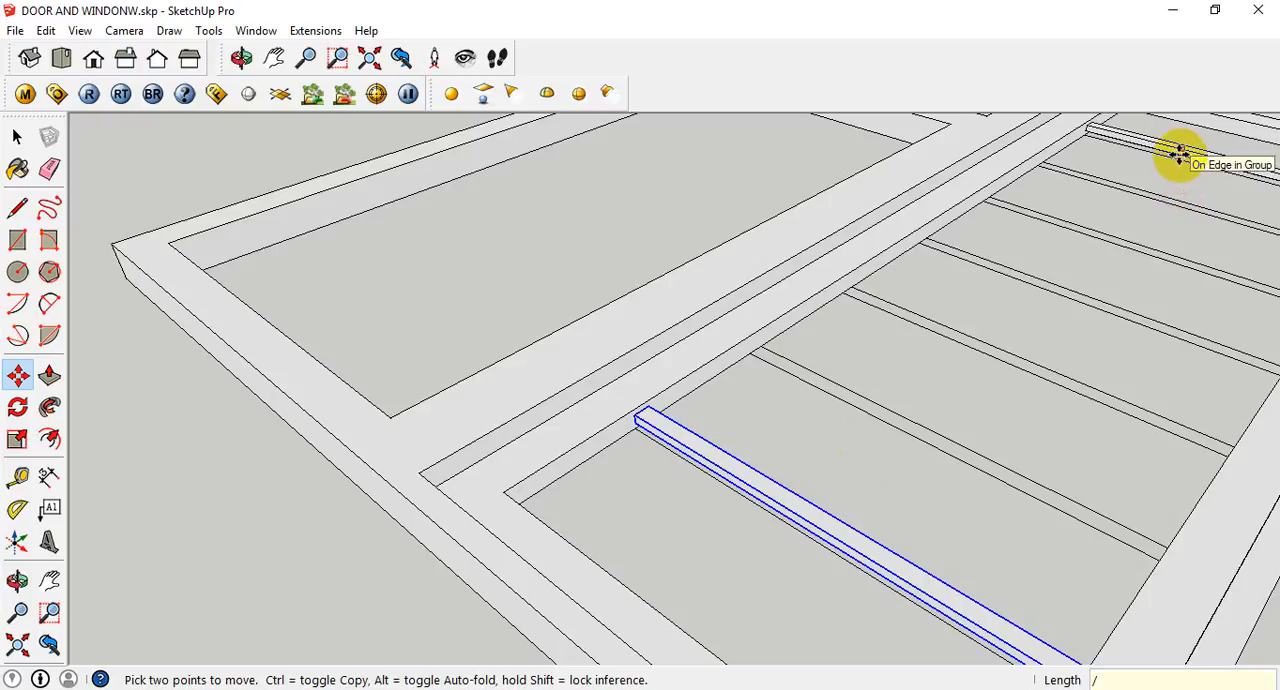
key(Return)
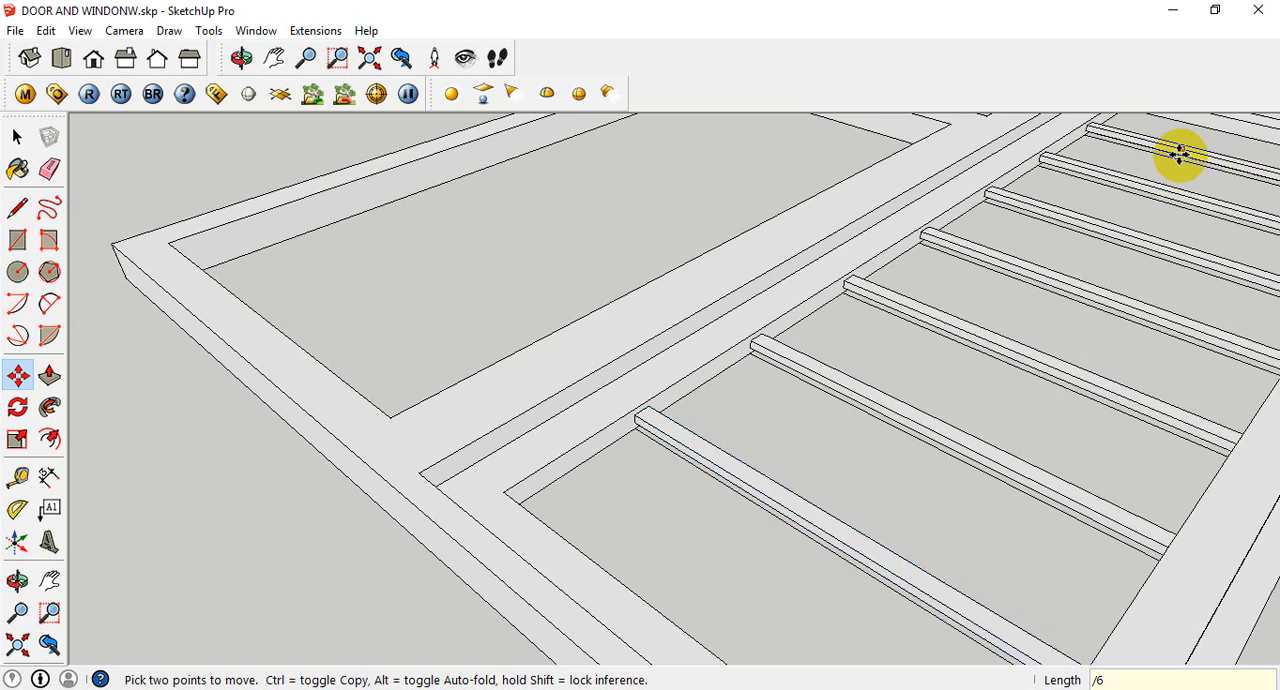
scroll(1180, 152, down, 6)
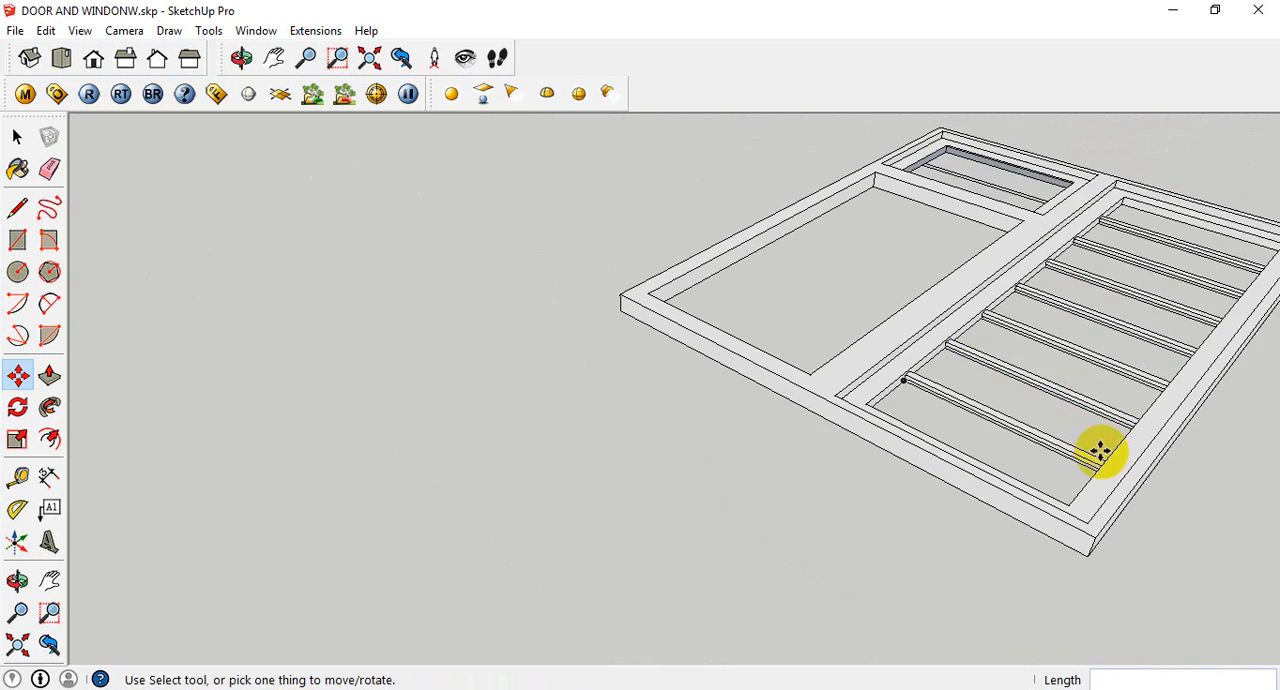
mouse_move(1100, 451)
middle_down()
mouse_move(1171, 500)
mouse_move(743, 517)
mouse_move(563, 554)
mouse_move(786, 635)
mouse_move(786, 620)
middle_up()
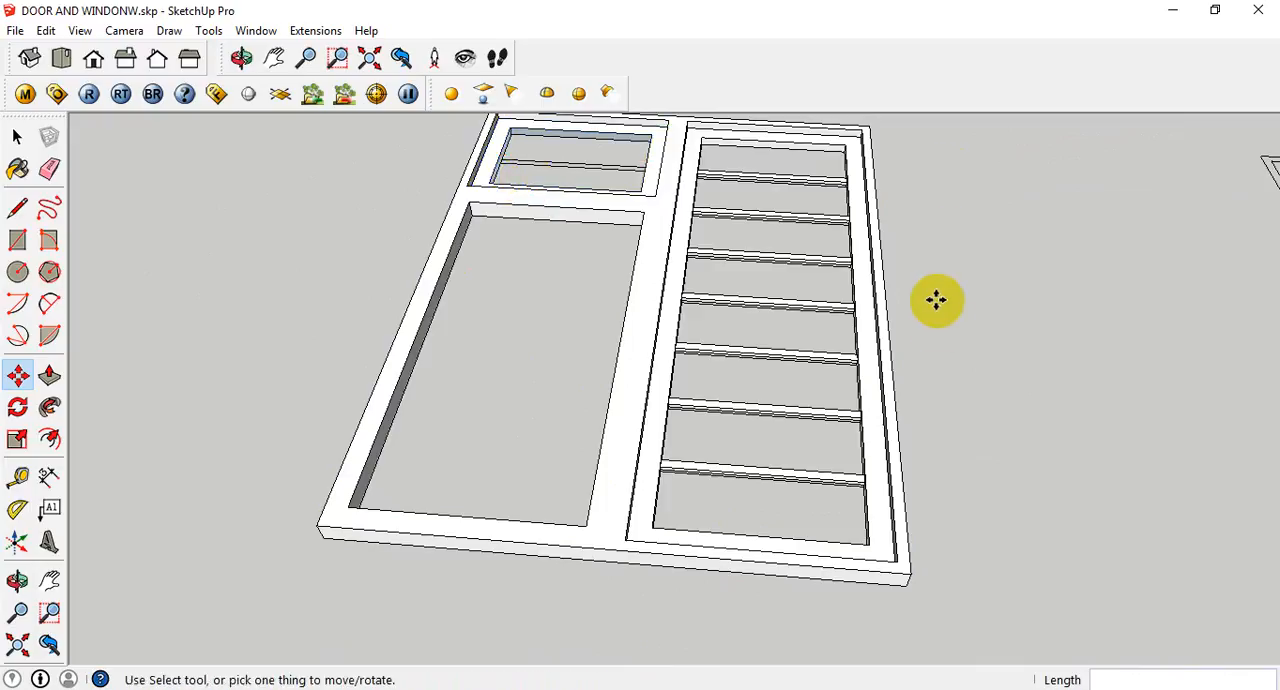
key(space)
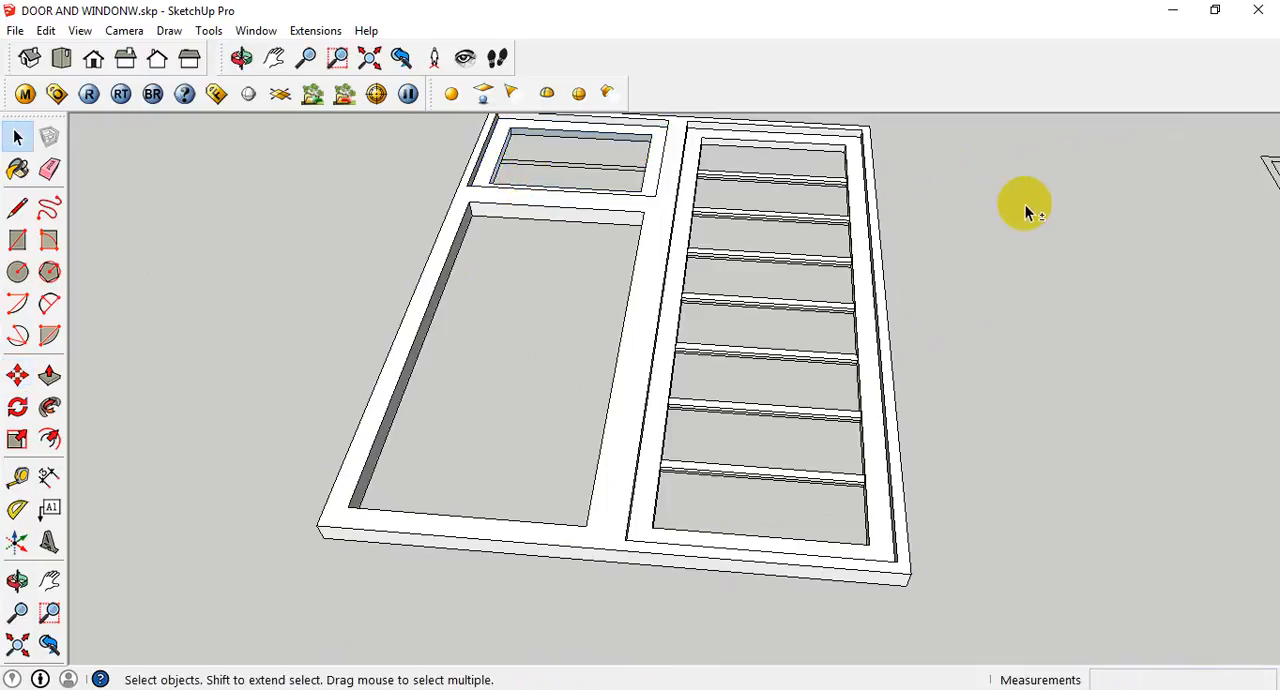
middle_drag(1023, 206, 658, 253)
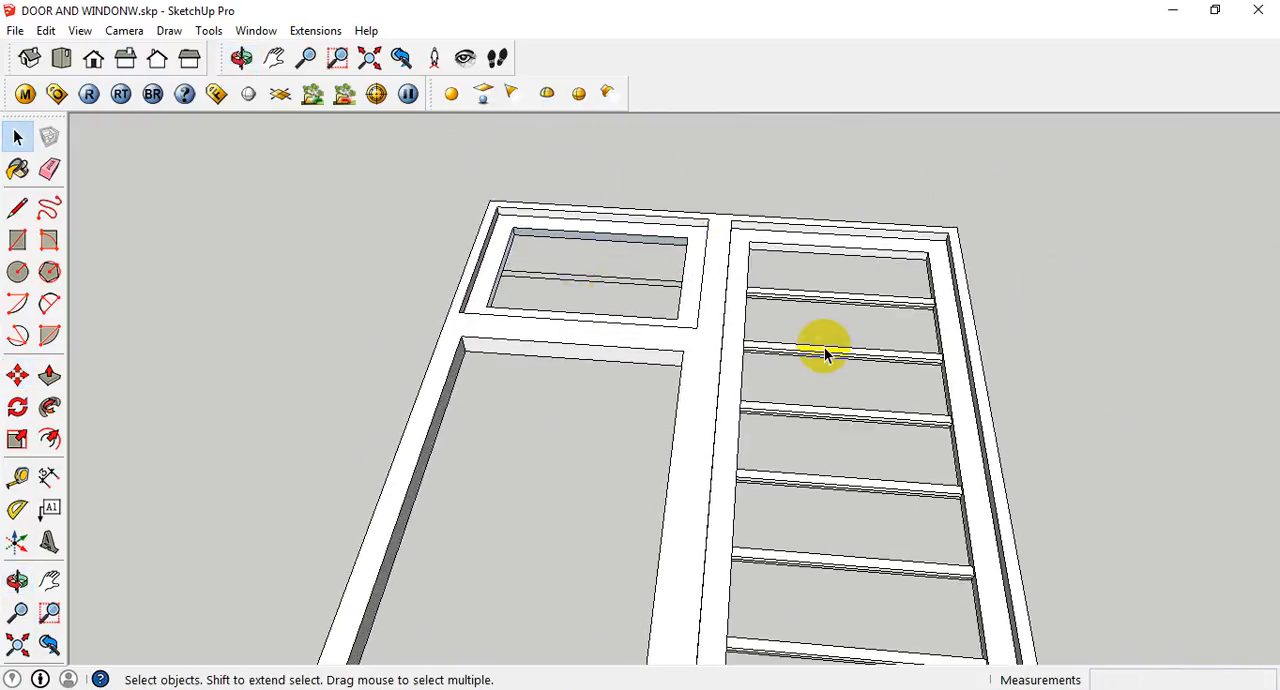
- Draw a 460 by 20 mm rectangle over the louvre strip in the small upper panel, between opposite corners of the strip
middle_drag(823, 346, 848, 377)
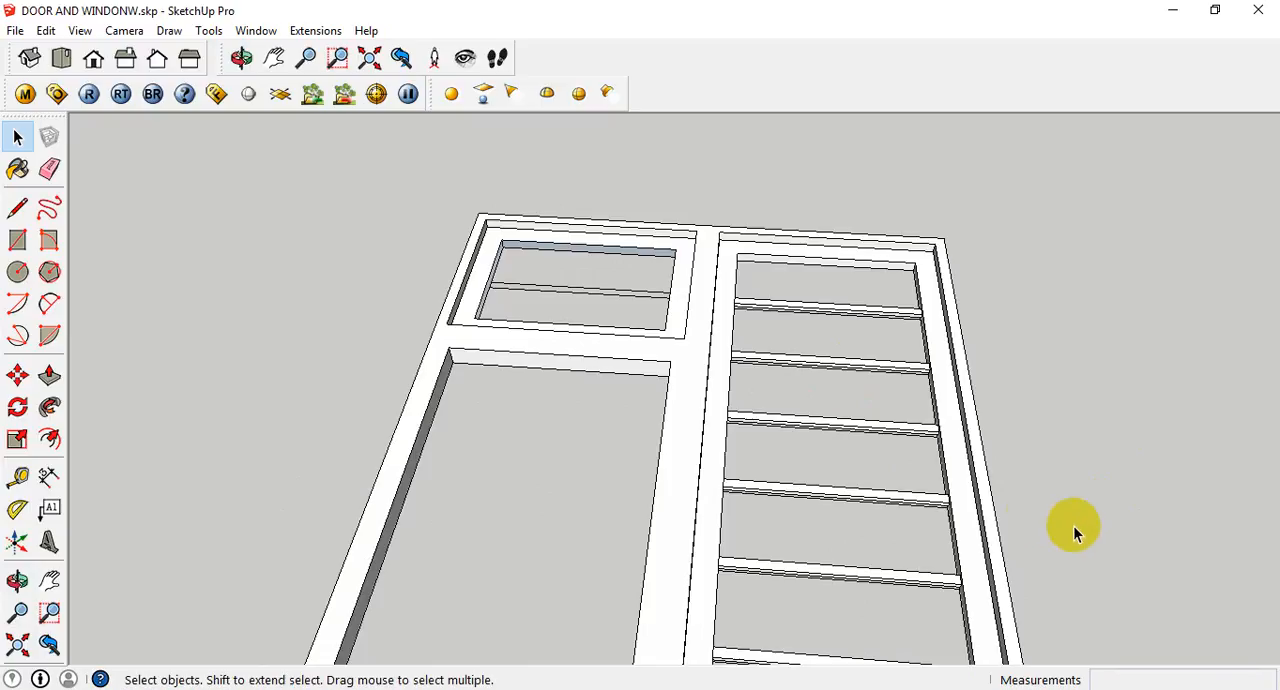
middle_drag(1060, 513, 731, 289)
scroll(651, 269, up, 3)
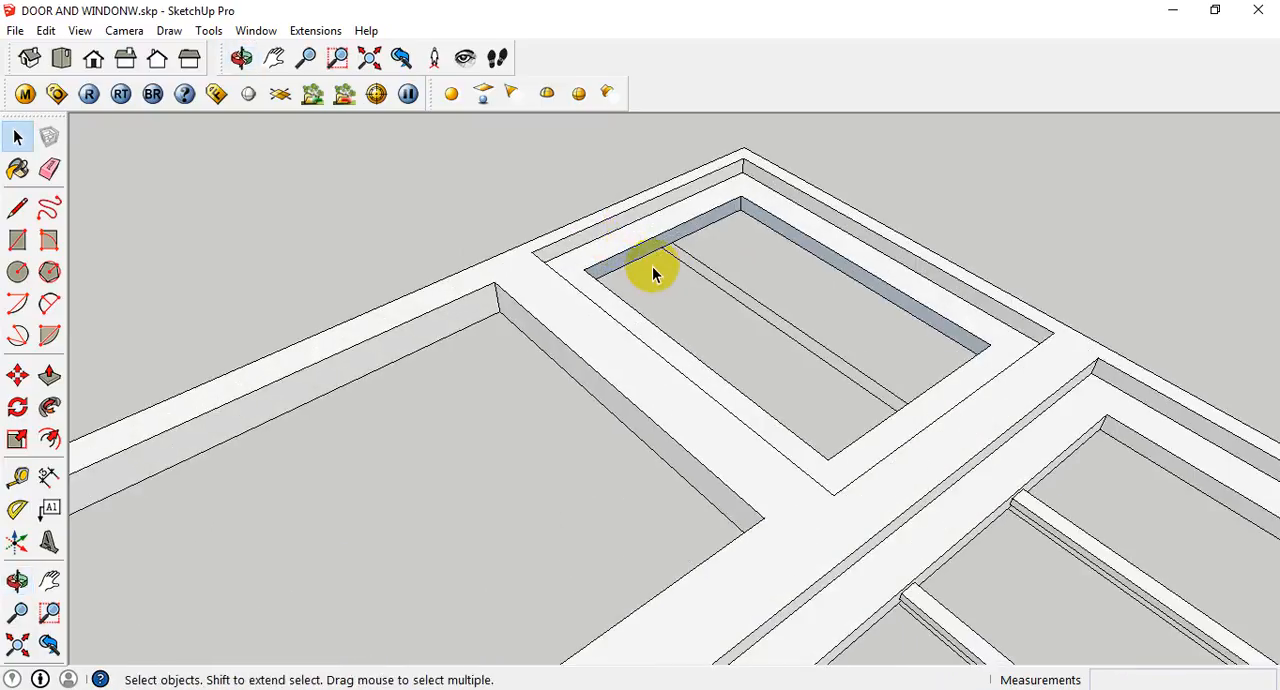
key(r)
click(662, 247)
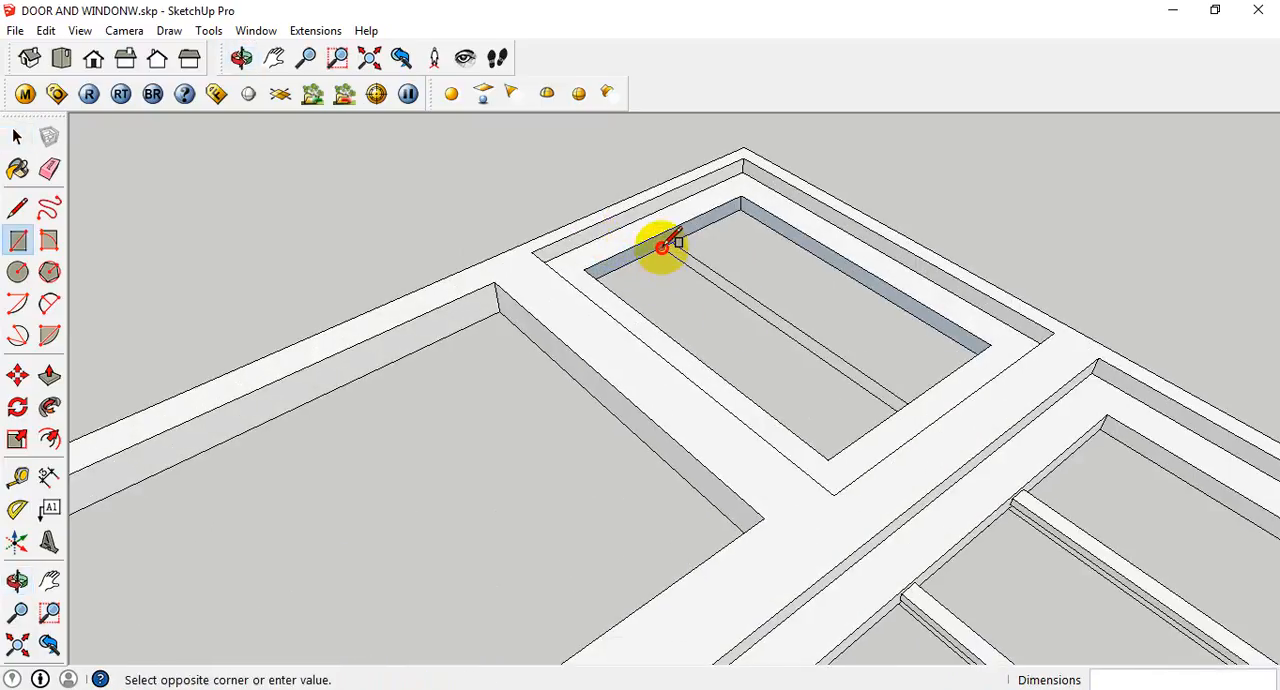
scroll(910, 410, up, 2)
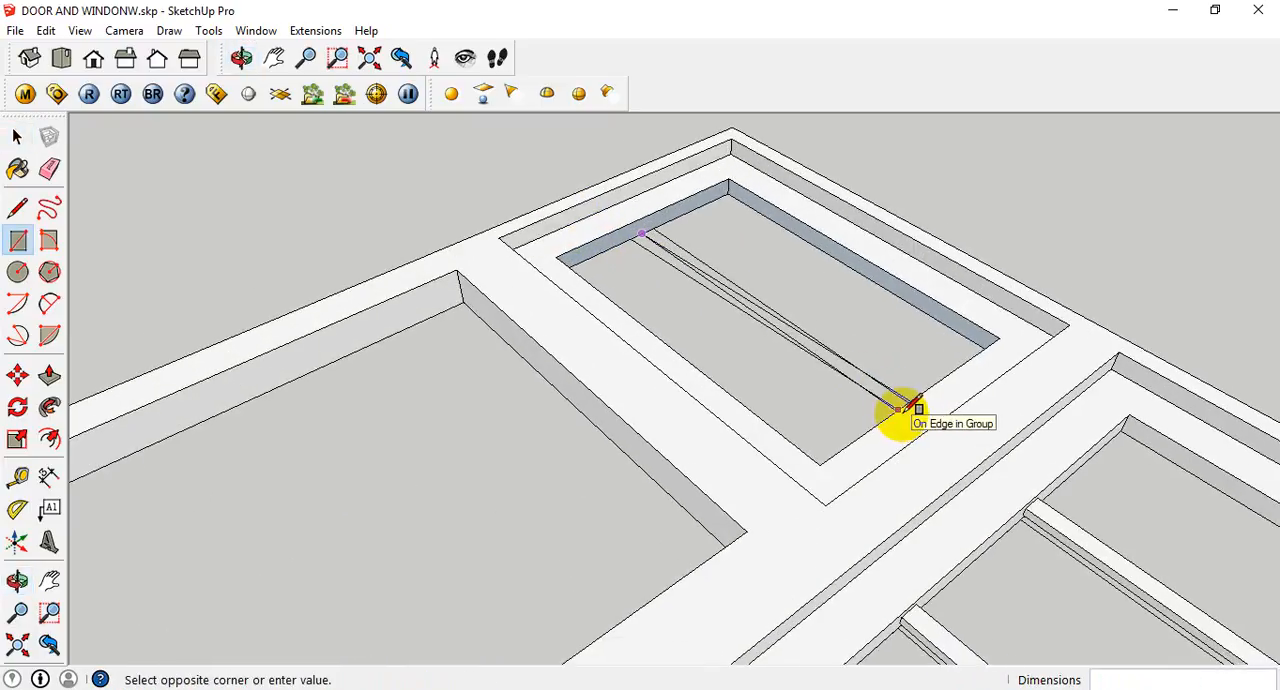
middle_drag(914, 429, 862, 405)
middle_drag(712, 470, 1015, 490)
scroll(672, 254, up, 2)
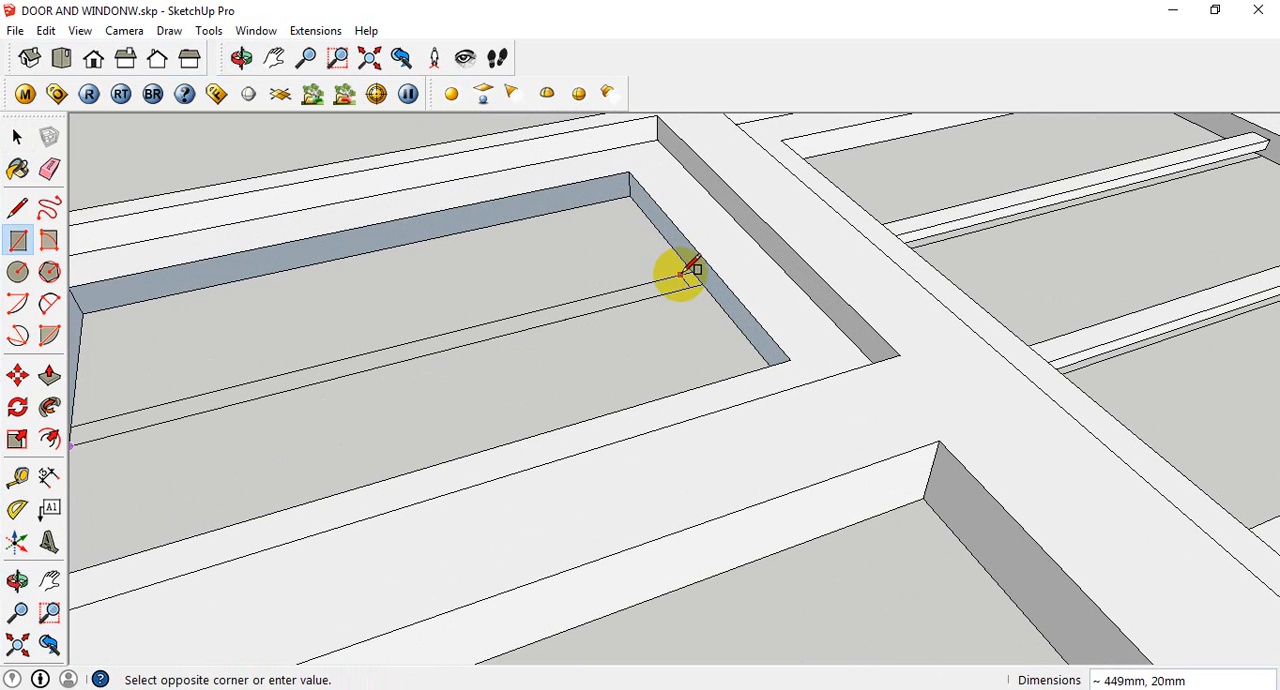
click(691, 270)
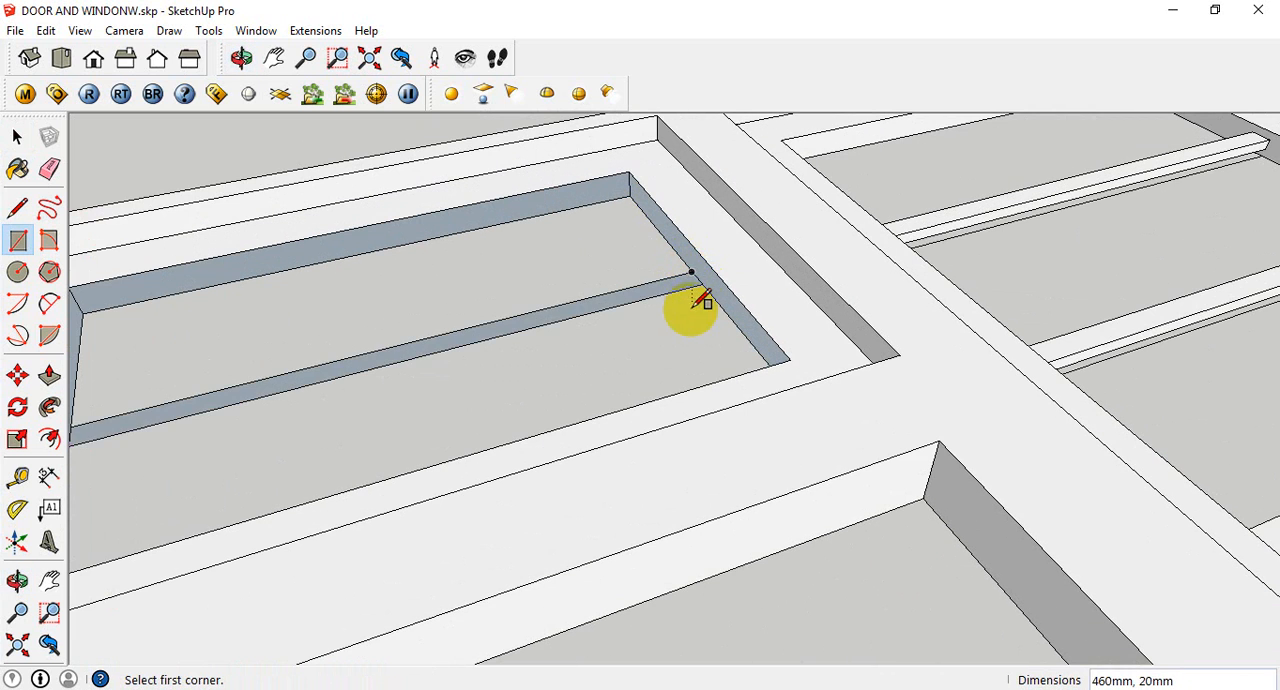
- Extrude the small panel's louvre strip face upward 10 mm with Push/Pull
key(p)
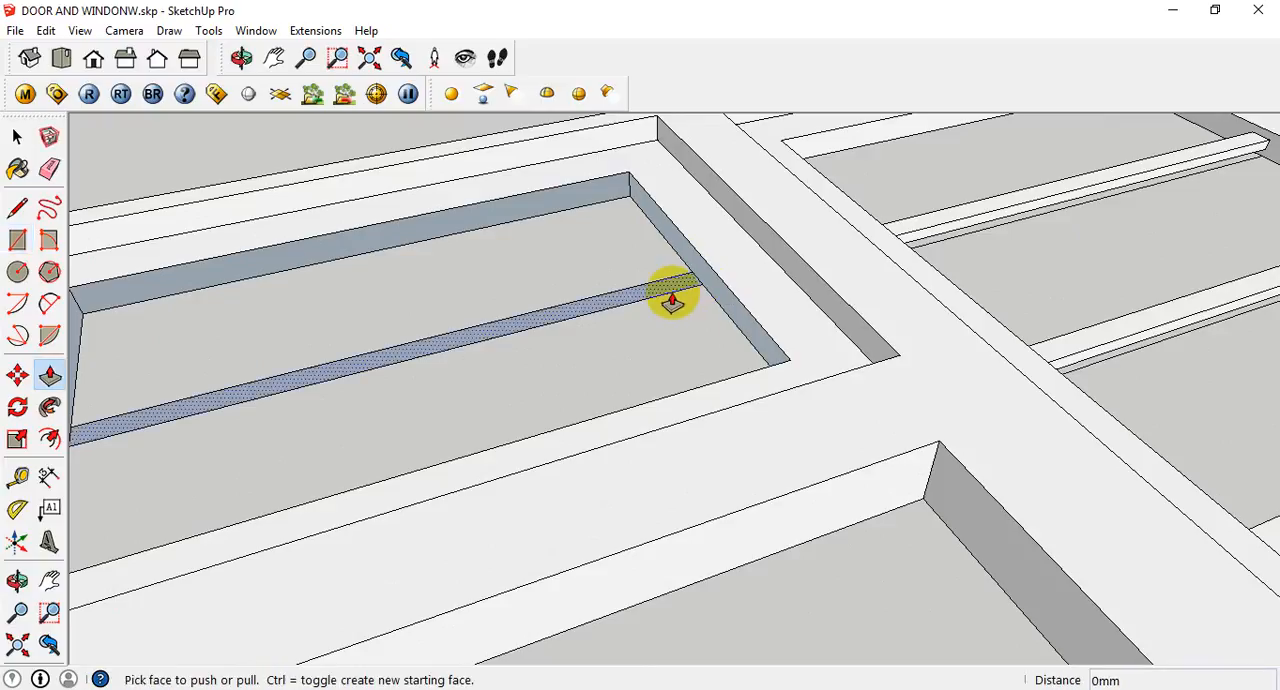
scroll(671, 294, up, 2)
click(660, 280)
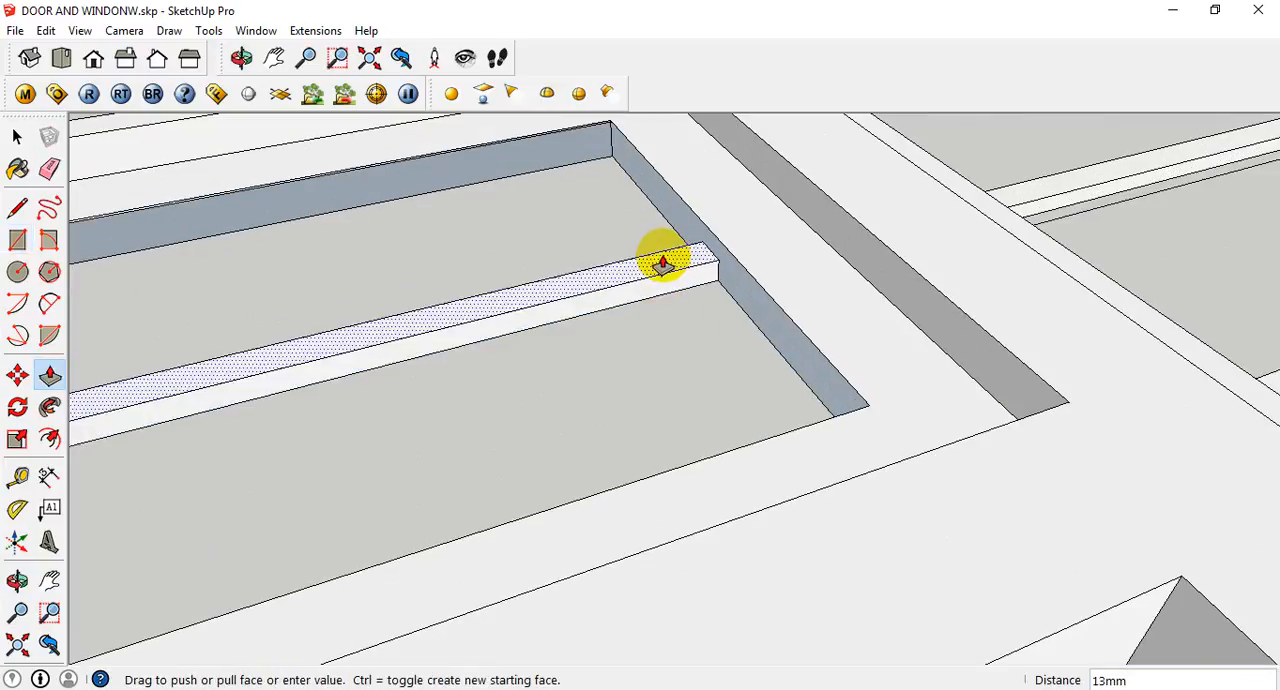
text(10)
key(Return)
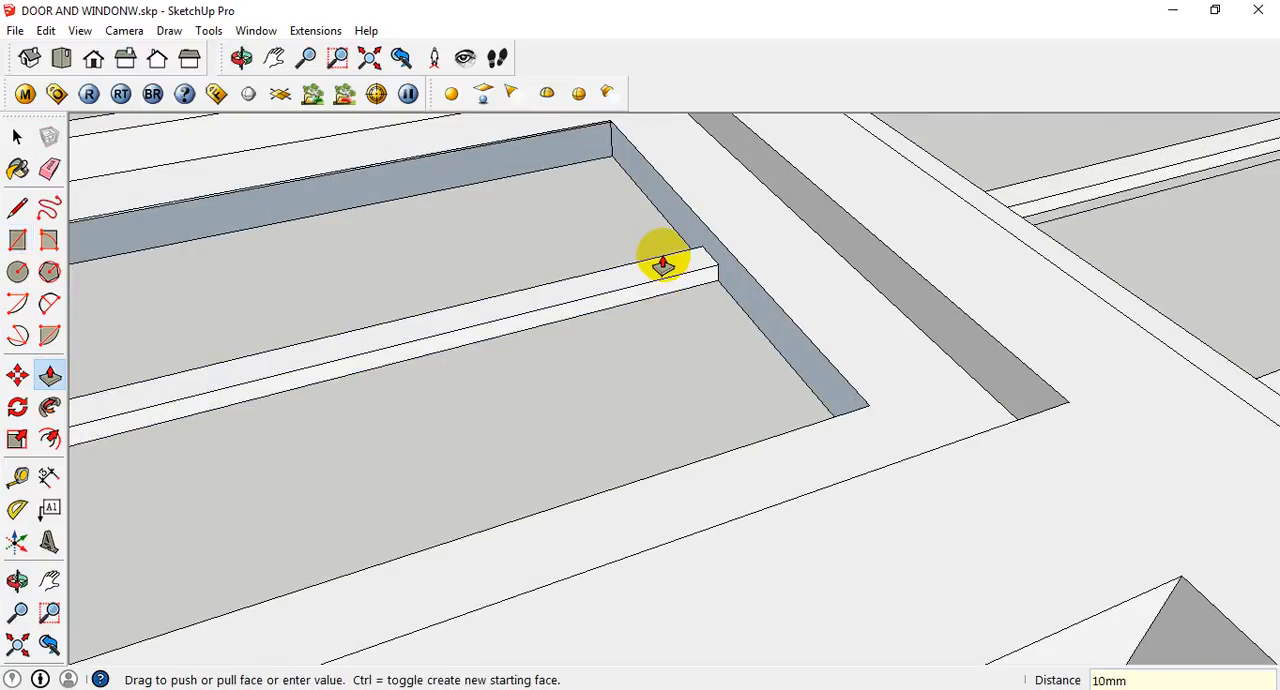
- Select the whole extruded louvre bar in the small panel and make it a group
key(space)
click(660, 283)
right_click(660, 288)
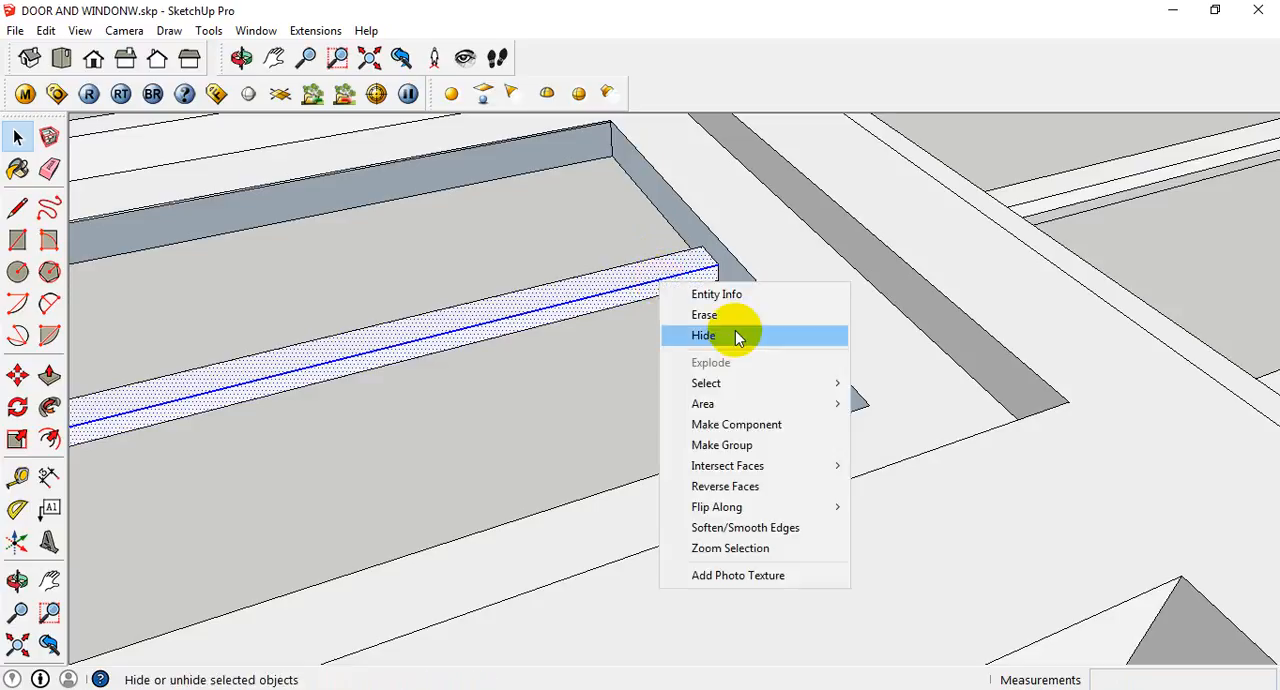
click(735, 450)
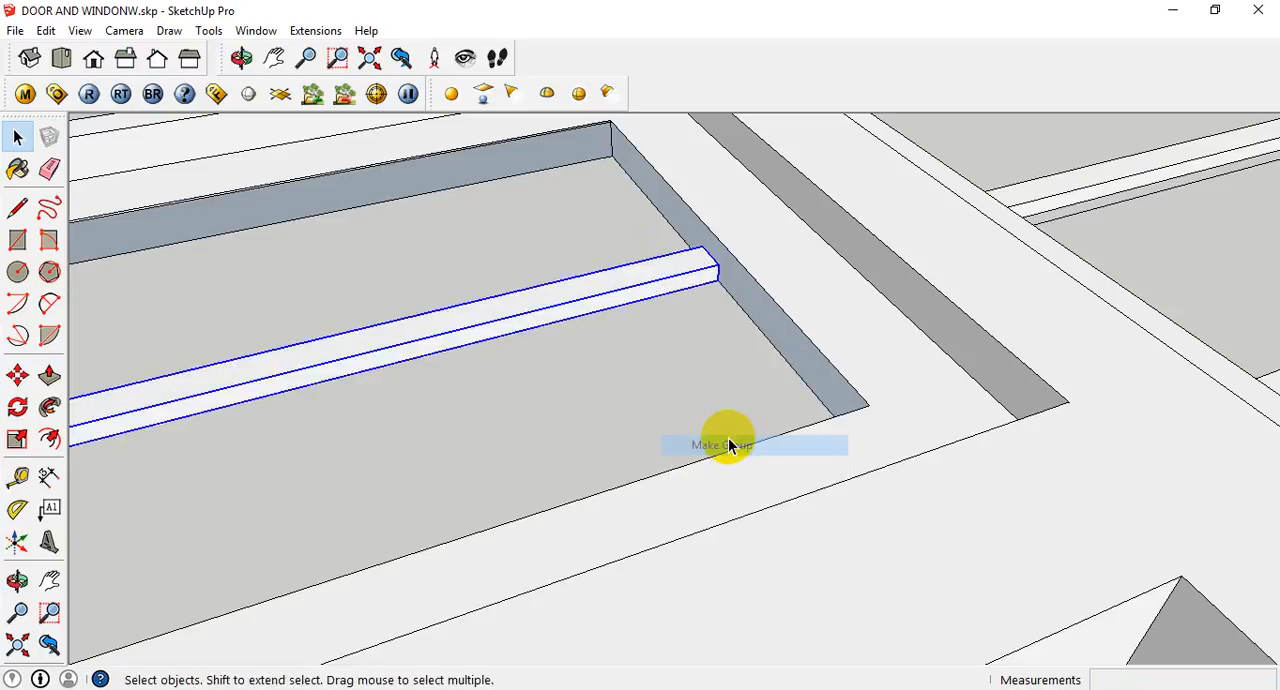
- Draw a 15 mm vertical guide line at the small panel's louvre bar end, reaching the frame's upper edge
key(l)
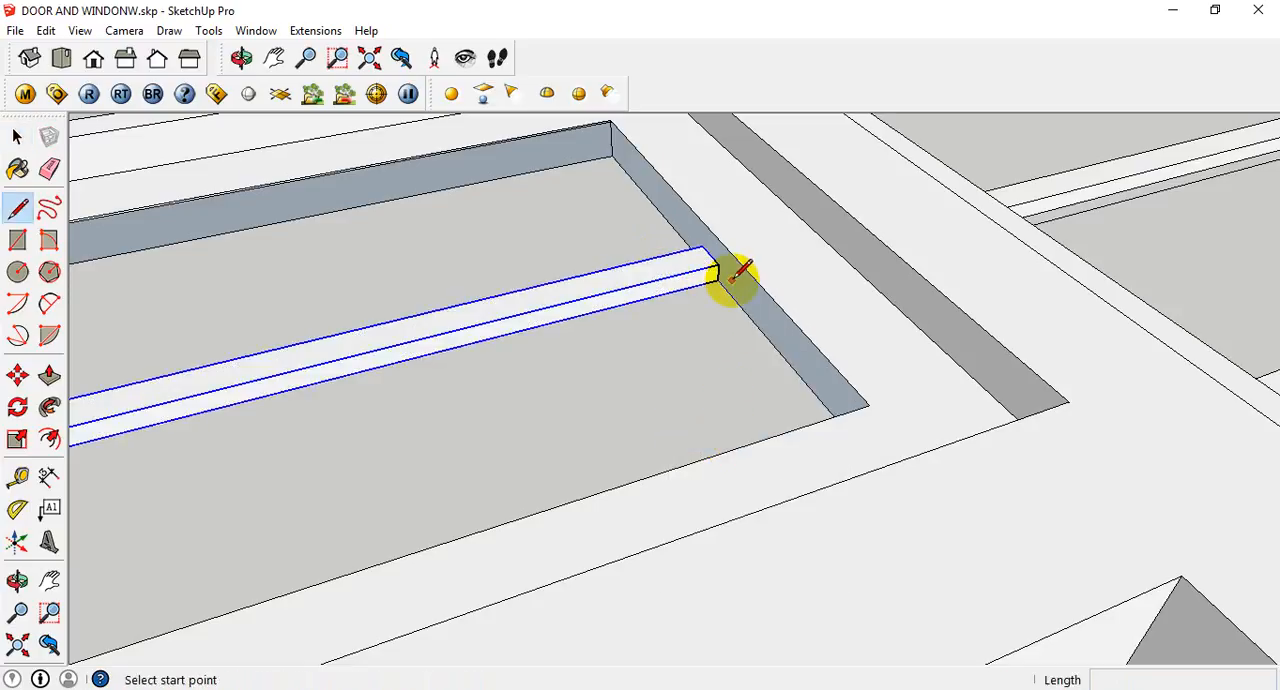
click(717, 280)
click(719, 240)
click(718, 280)
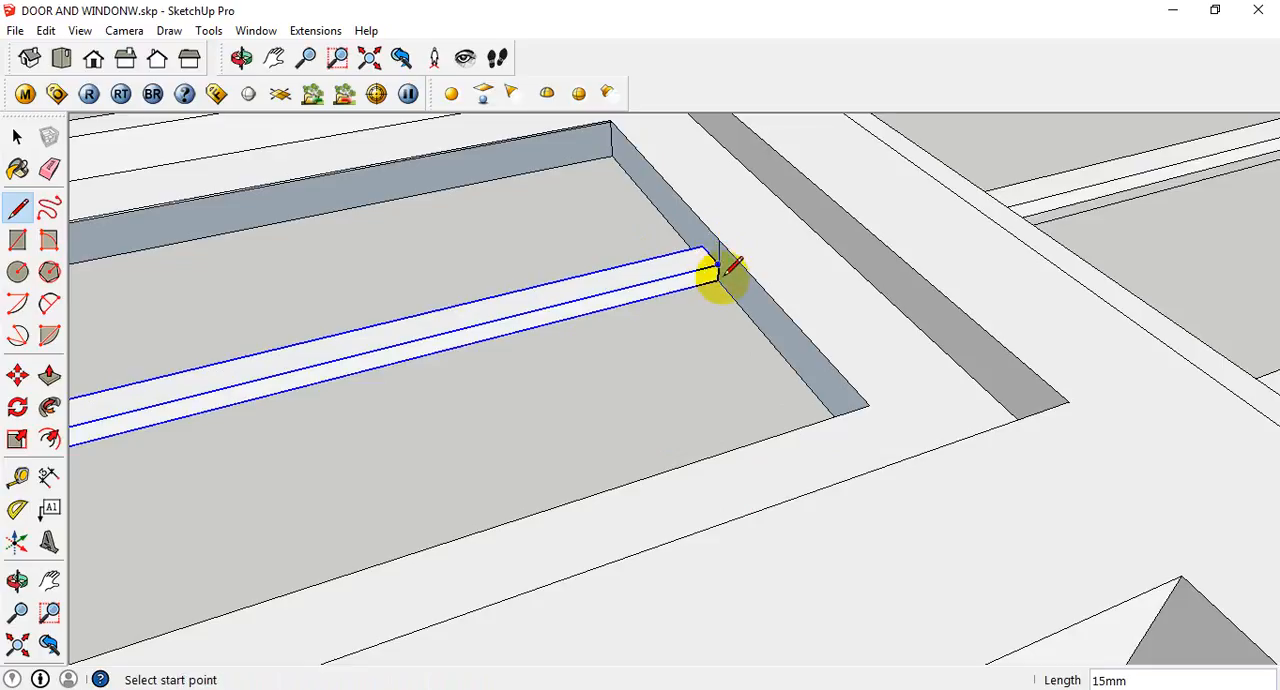
- Move the small panel's louvre bar group up about 5 mm along the vertical guide line at its end
key(m)
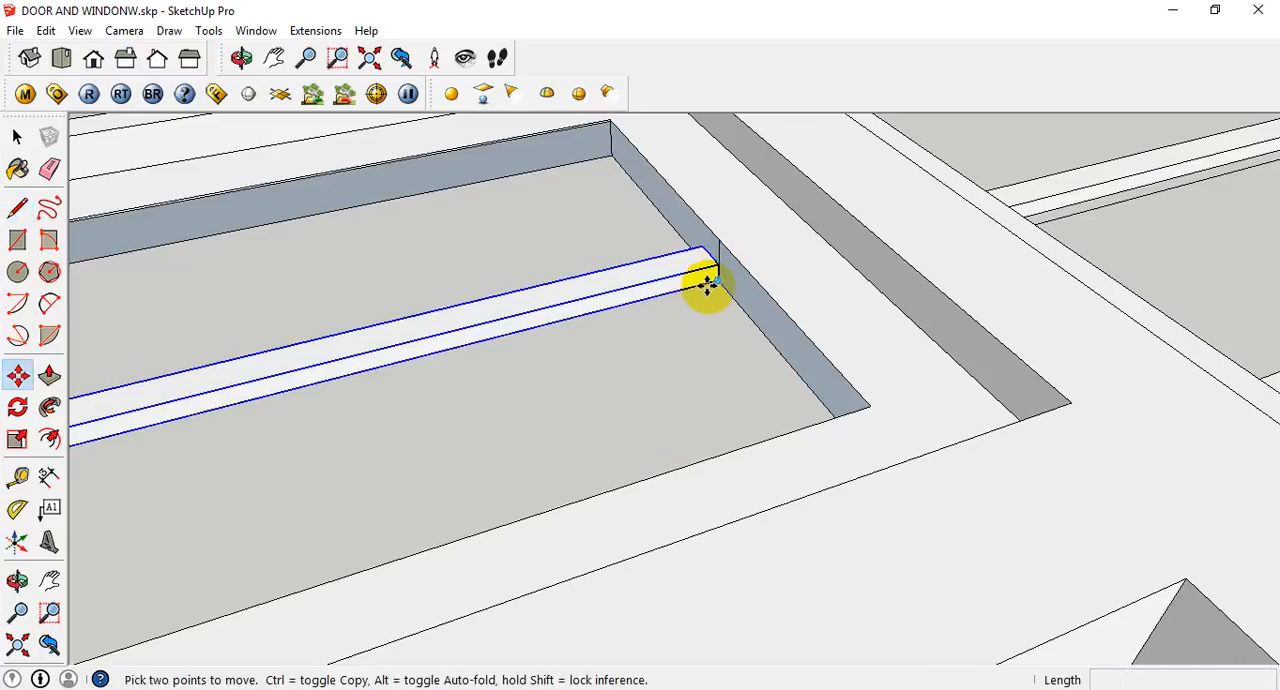
scroll(718, 274, up, 2)
click(718, 268)
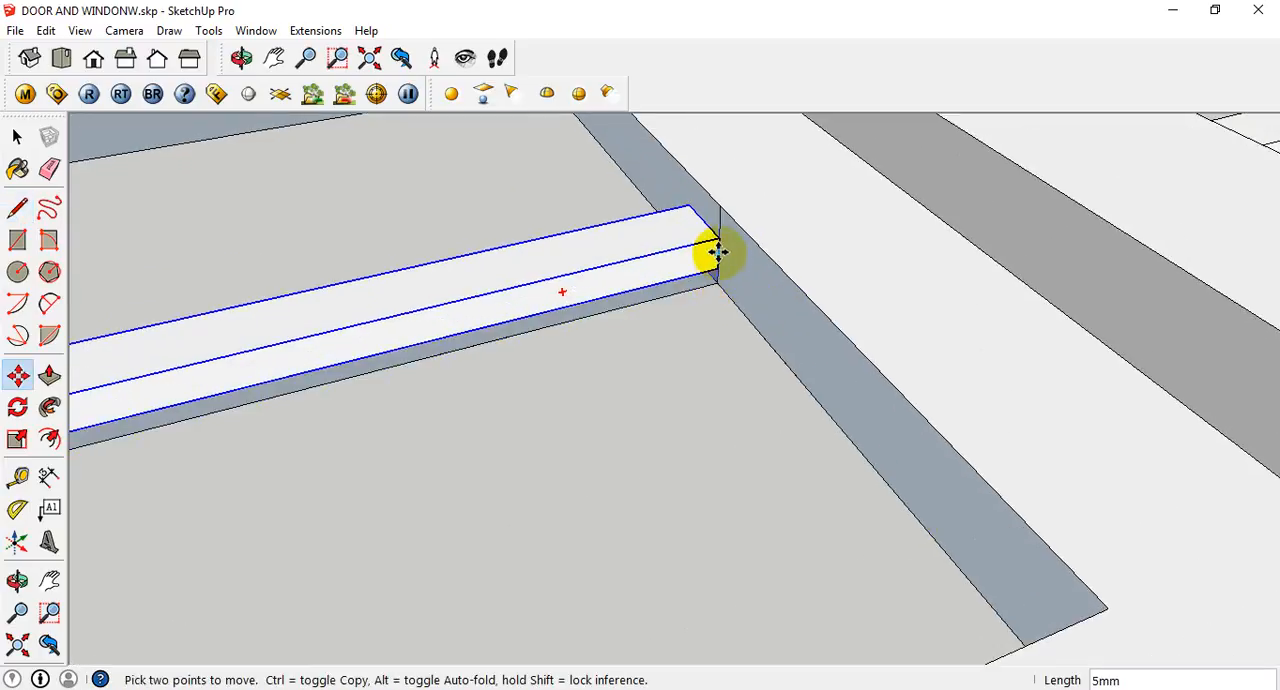
scroll(718, 250, up, 1)
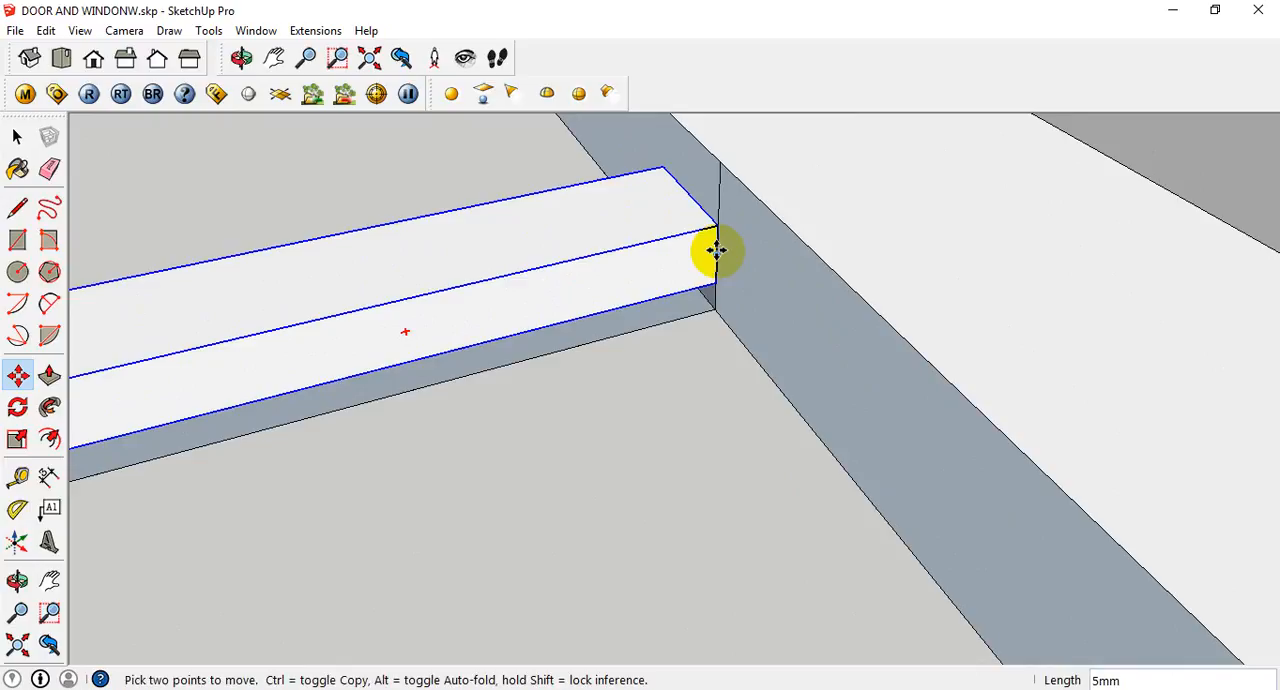
click(723, 266)
key(space)
- Examine the louvre bars in both panels and the whole window model from different angles and distances
scroll(800, 334, down, 5)
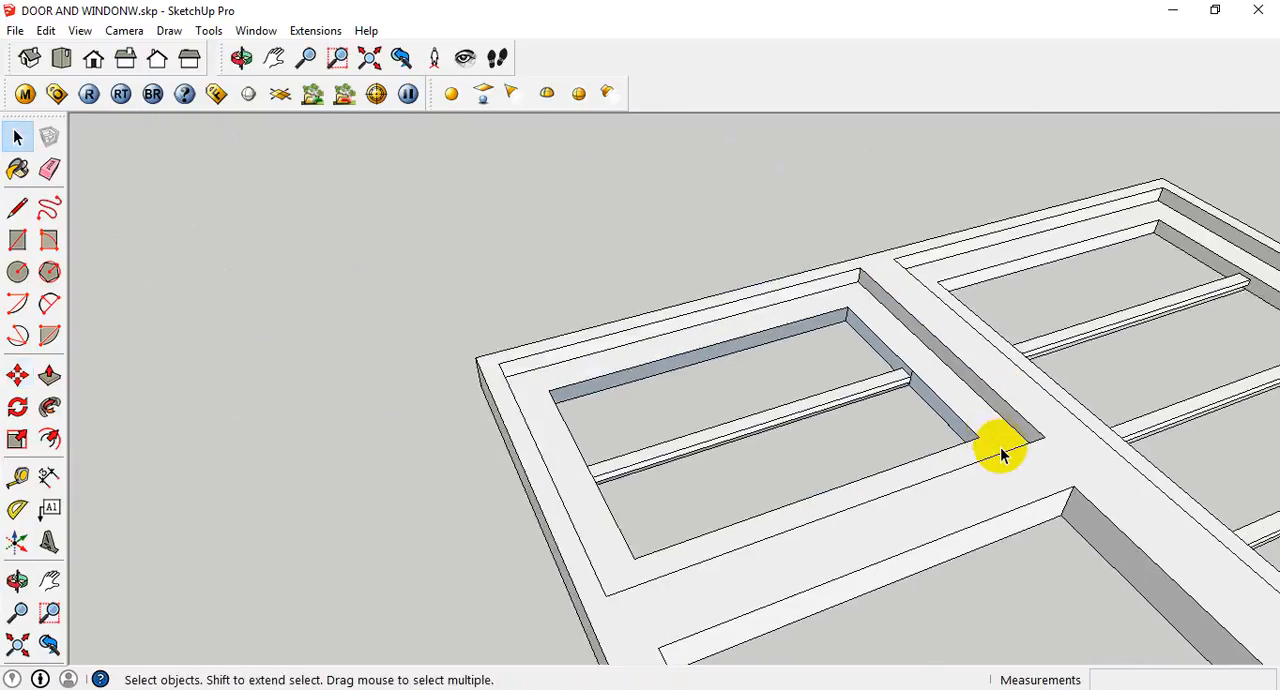
scroll(1000, 453, down, 2)
middle_drag(1035, 468, 826, 340)
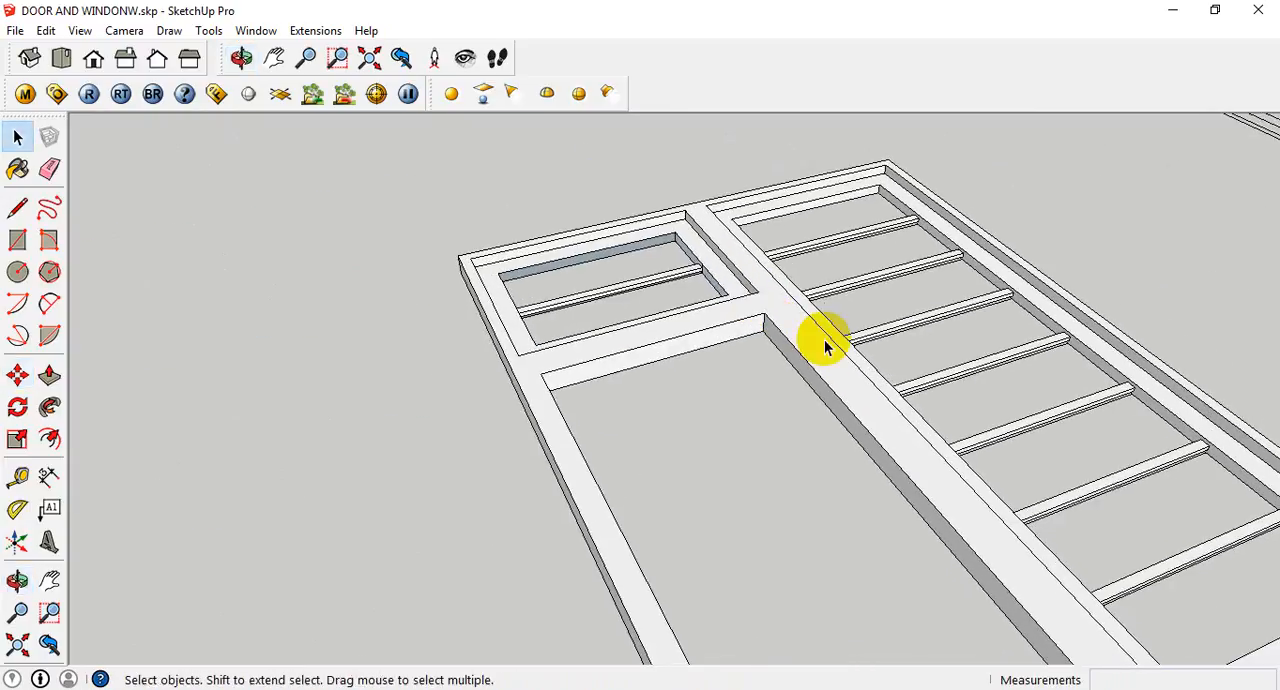
scroll(909, 483, down, 4)
scroll(970, 520, down, 1)
middle_drag(970, 520, 751, 574)
scroll(770, 500, up, 2)
scroll(806, 443, down, 5)
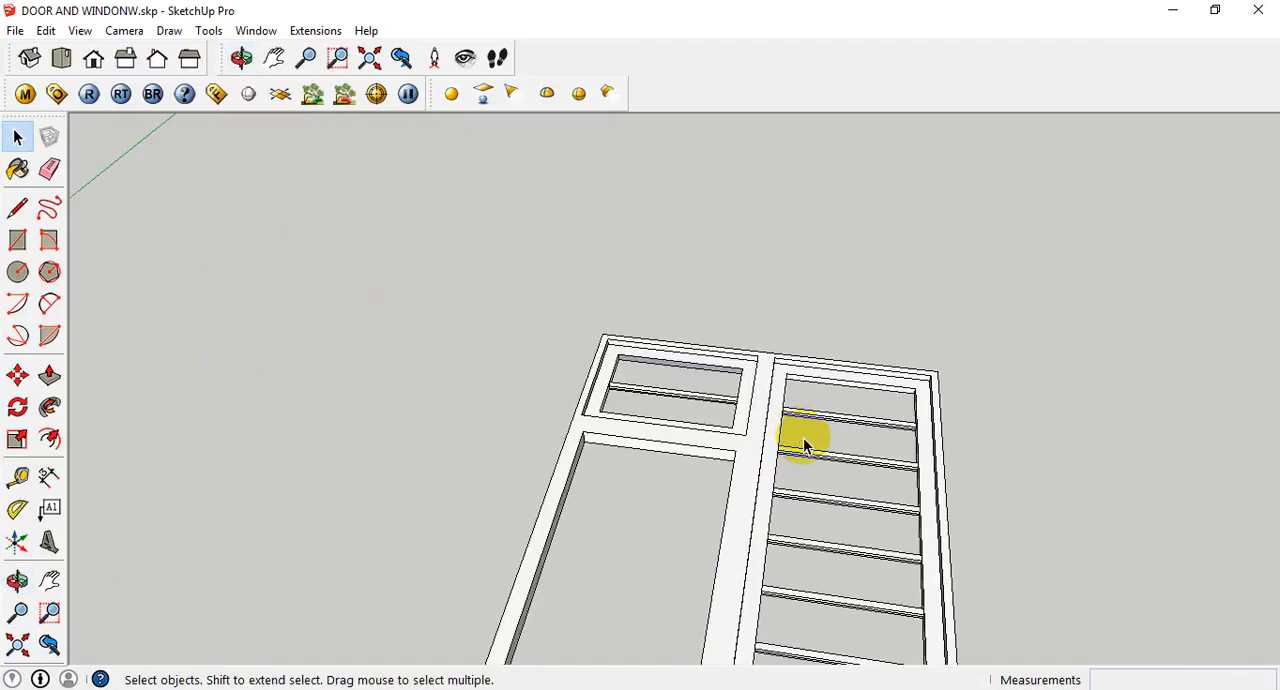
scroll(845, 500, up, 2)
scroll(849, 501, down, 2)
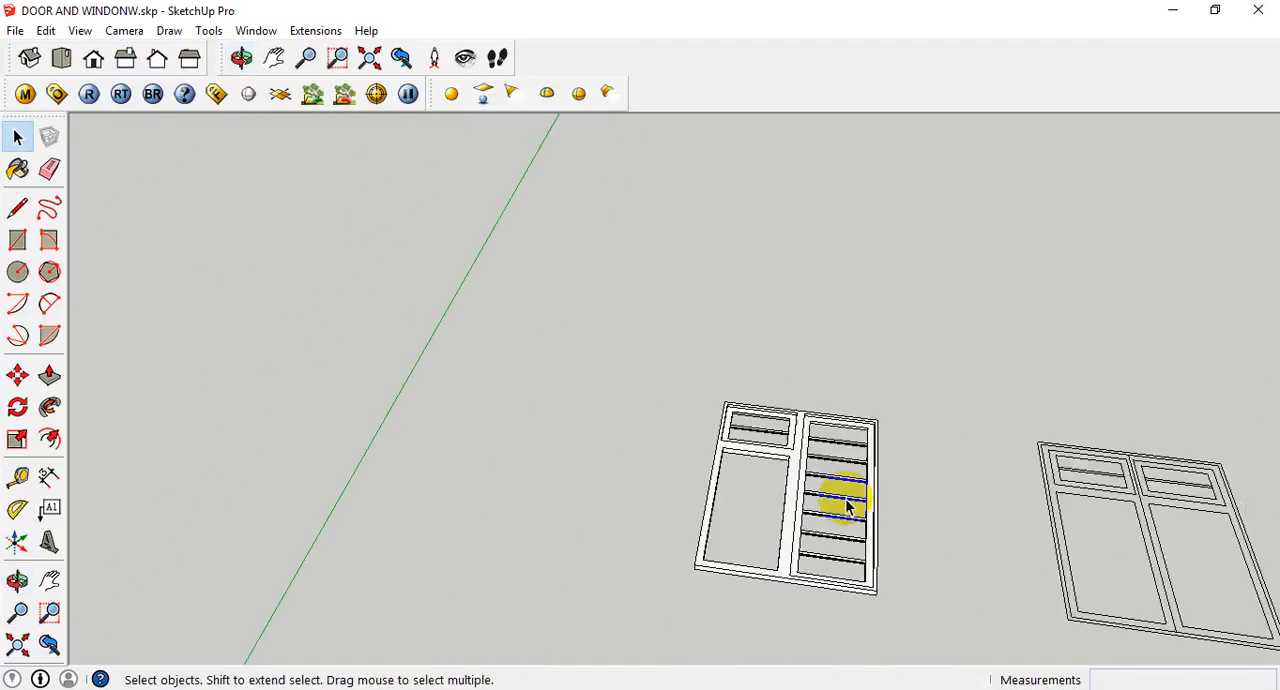